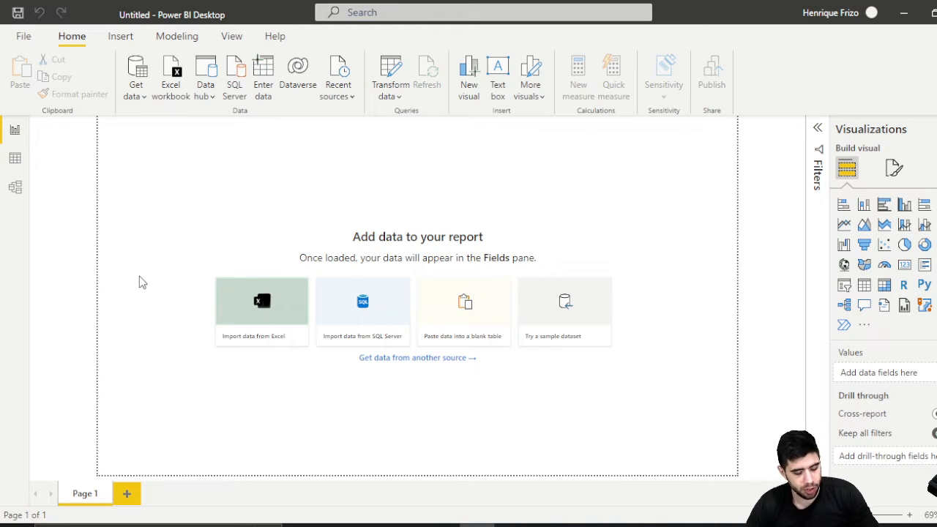
mouse_move(249, 302)
mouse_down()
mouse_move(262, 345)
mouse_move(244, 322)
mouse_up()
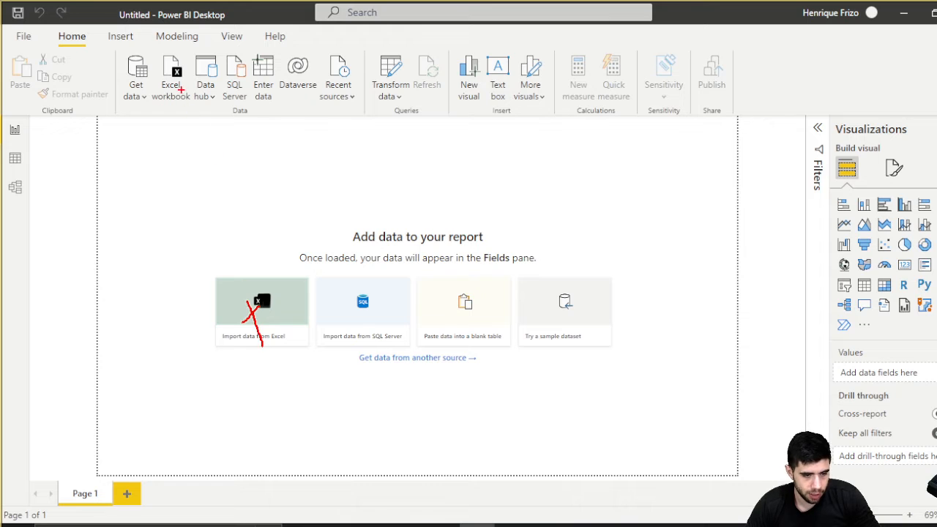
mouse_move(135, 65)
mouse_down()
mouse_move(91, 89)
mouse_move(133, 68)
mouse_up()
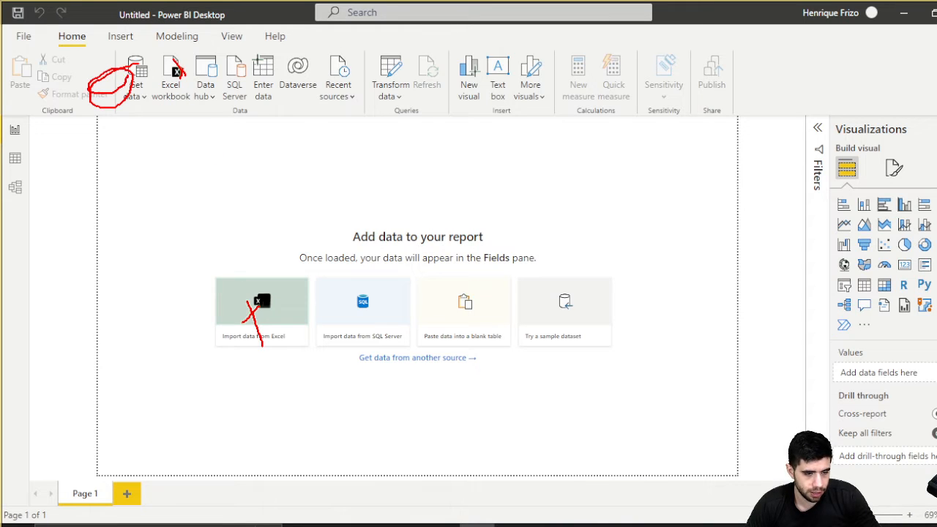
key(Escape)
Import the Excel workbook planilha-controle-financeiro-pessoal.xlsx from the desktop as the report's data source
click(262, 301)
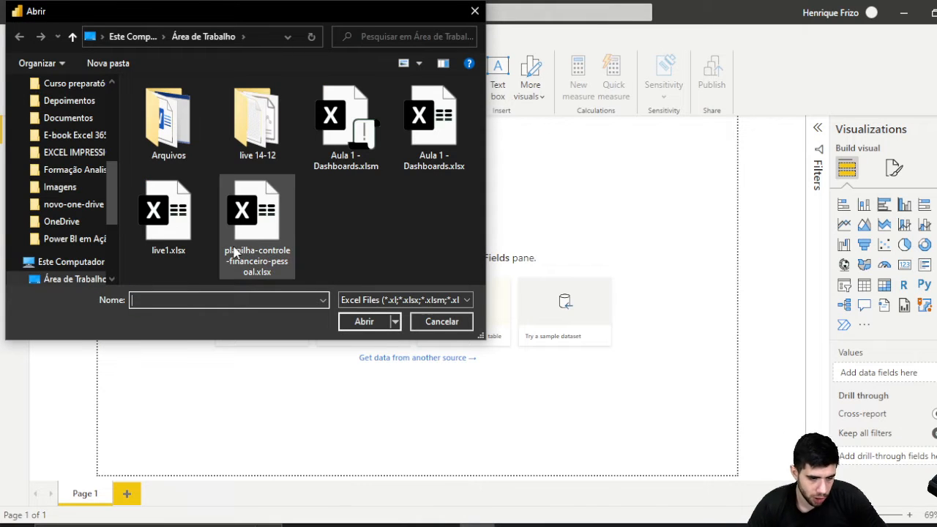
click(257, 210)
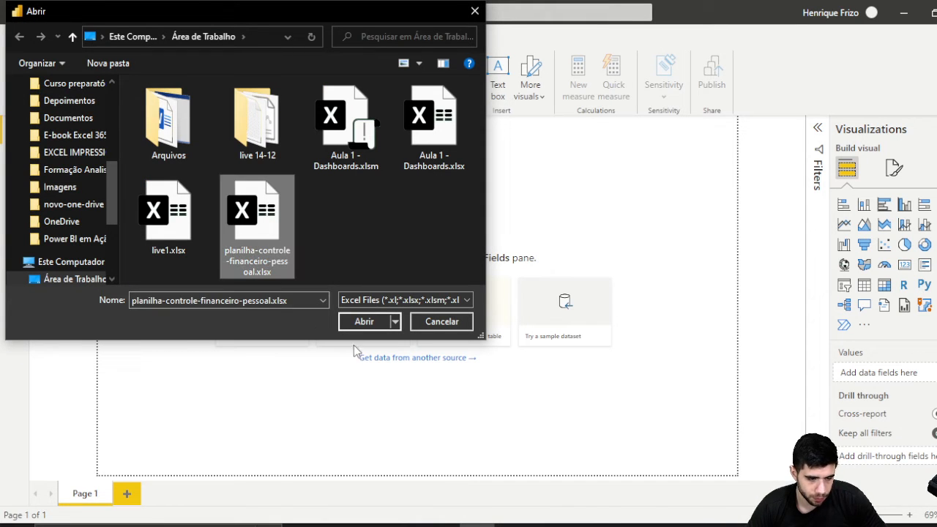
click(376, 322)
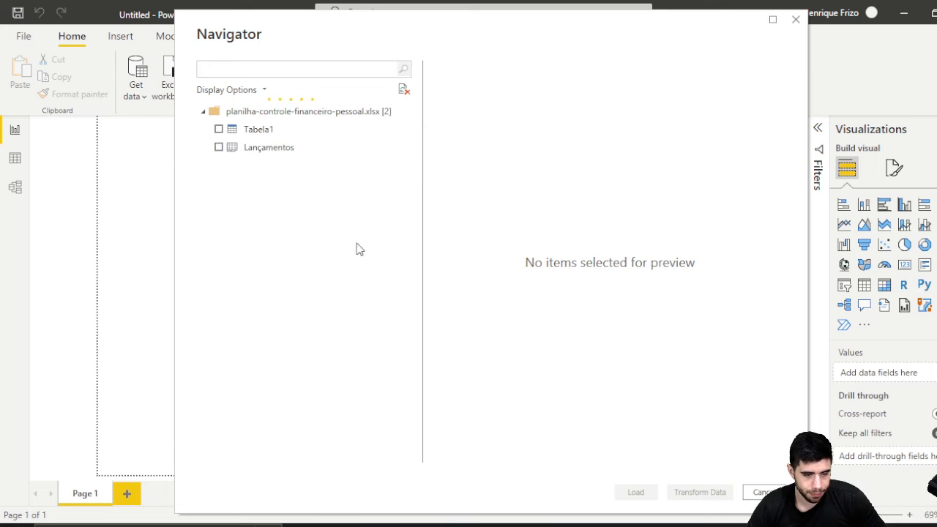
Preview both workbook items, select only Tabela1 for import and open it for data transformation
click(261, 131)
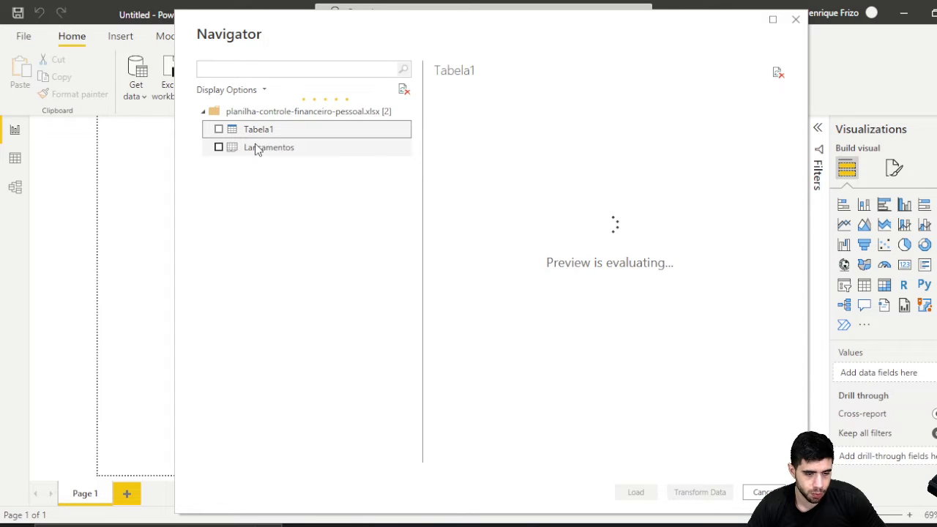
click(256, 151)
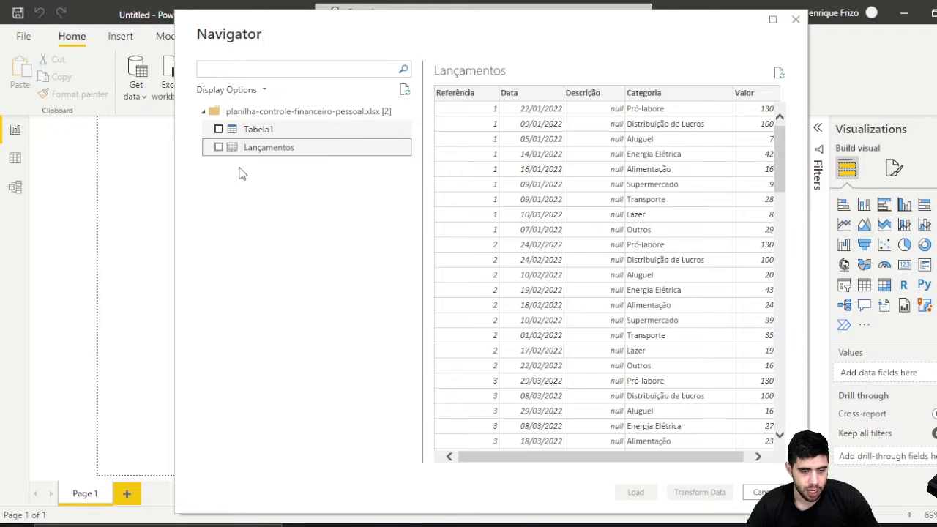
key(Up)
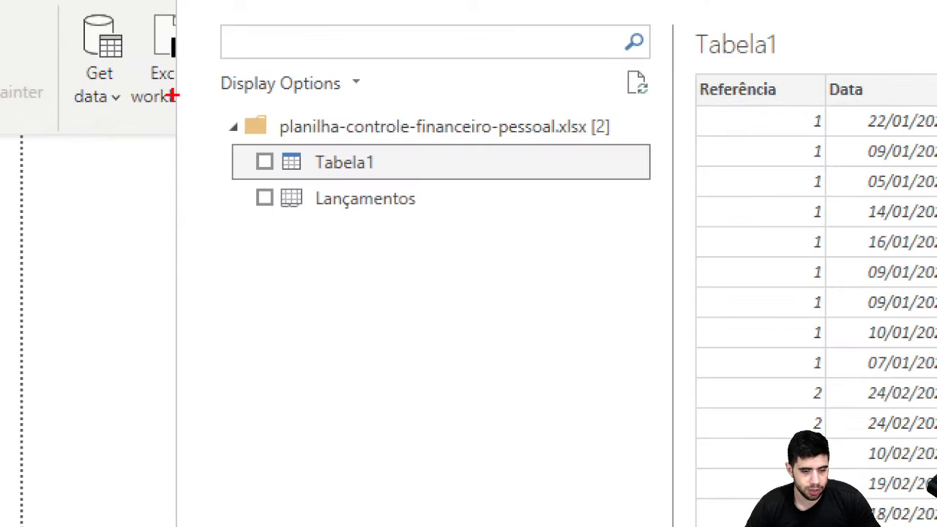
mouse_move(239, 131)
mouse_down()
mouse_move(273, 188)
mouse_move(410, 177)
mouse_up()
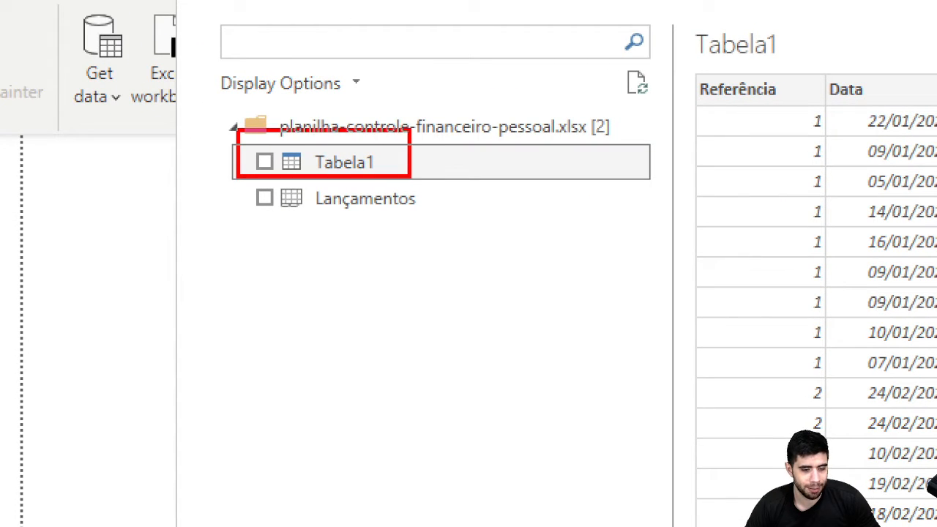
click(265, 162)
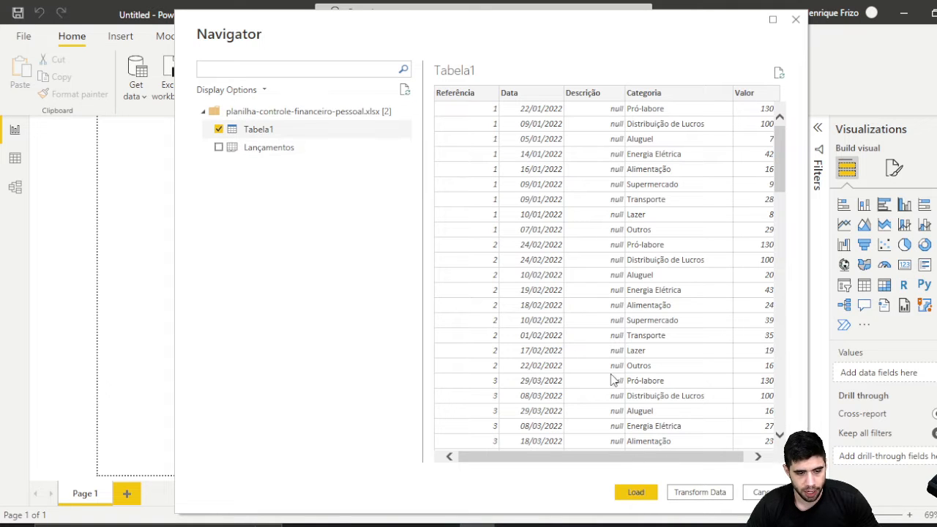
click(701, 493)
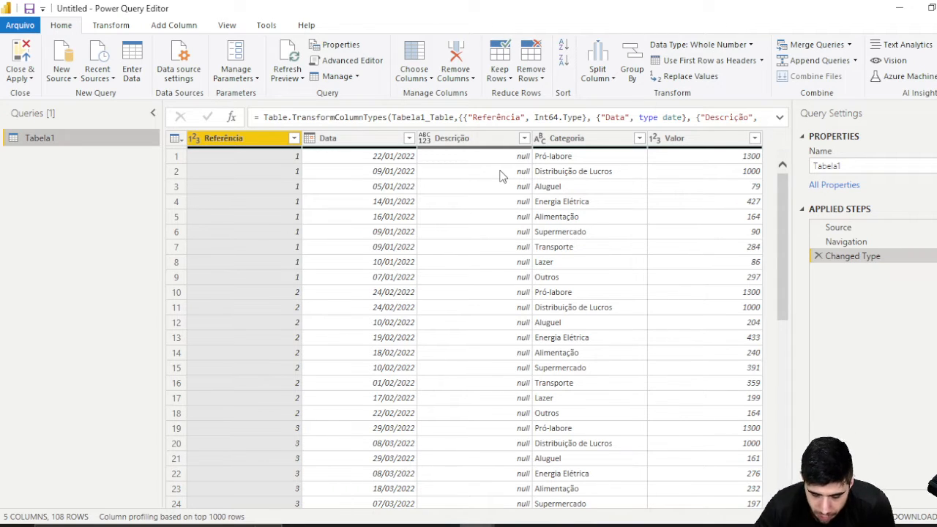
Remove the Descrição and Referência columns from the Tabela1 query
click(505, 139)
right_click(505, 140)
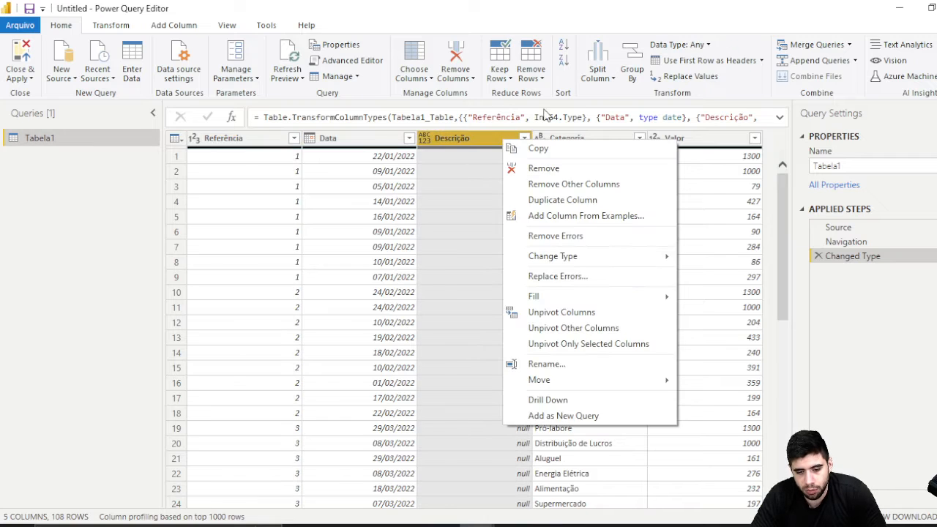
click(544, 168)
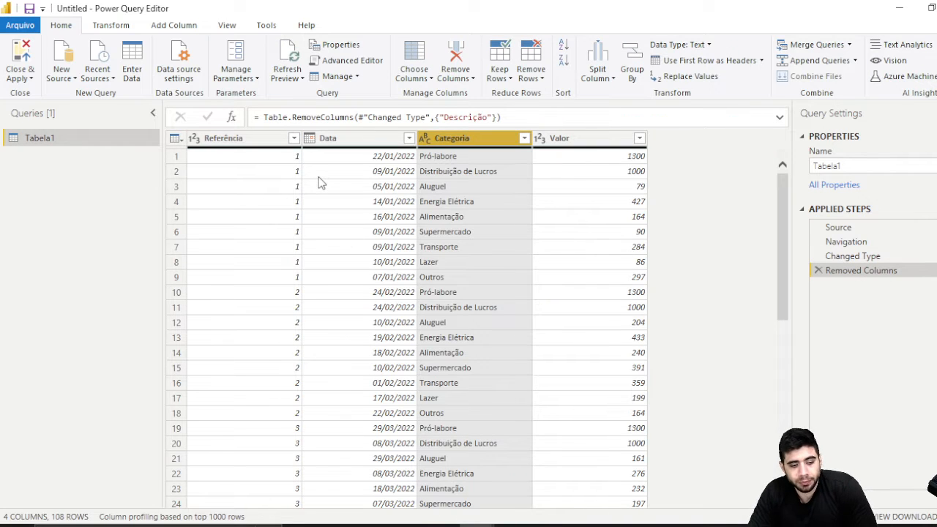
right_click(265, 144)
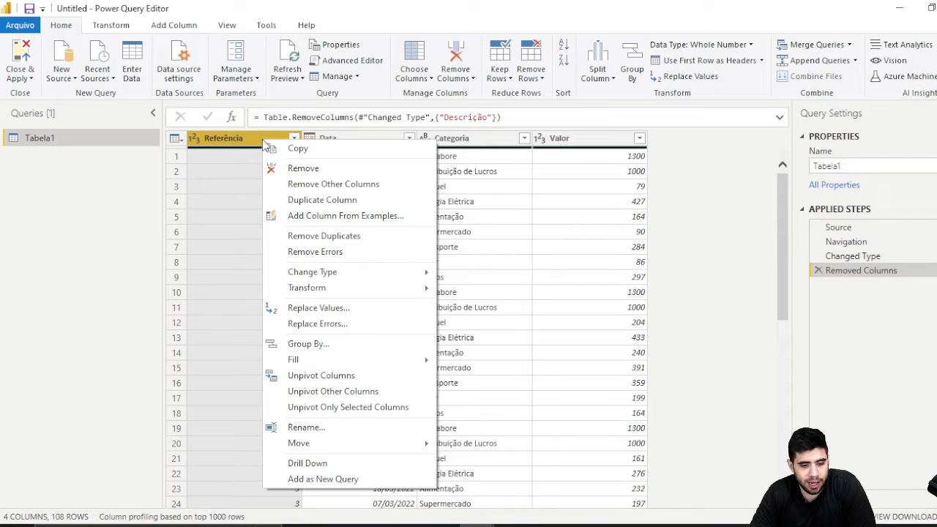
click(293, 172)
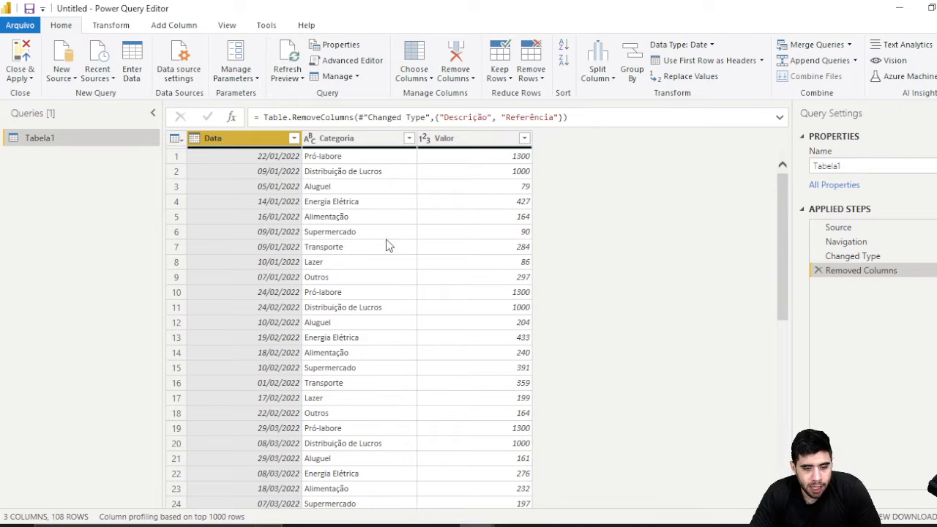
Set the Valor column's data type to fixed decimal number and rename the query as fLancamentos
click(425, 139)
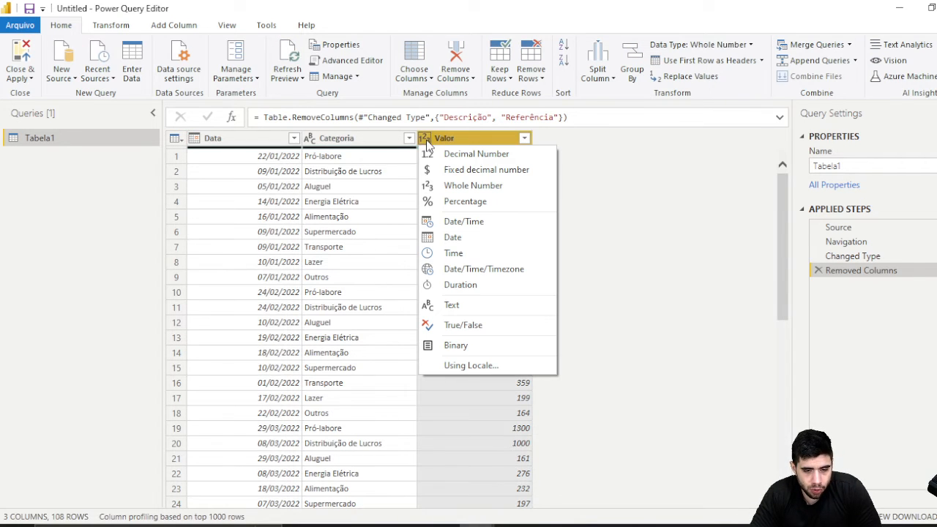
click(446, 170)
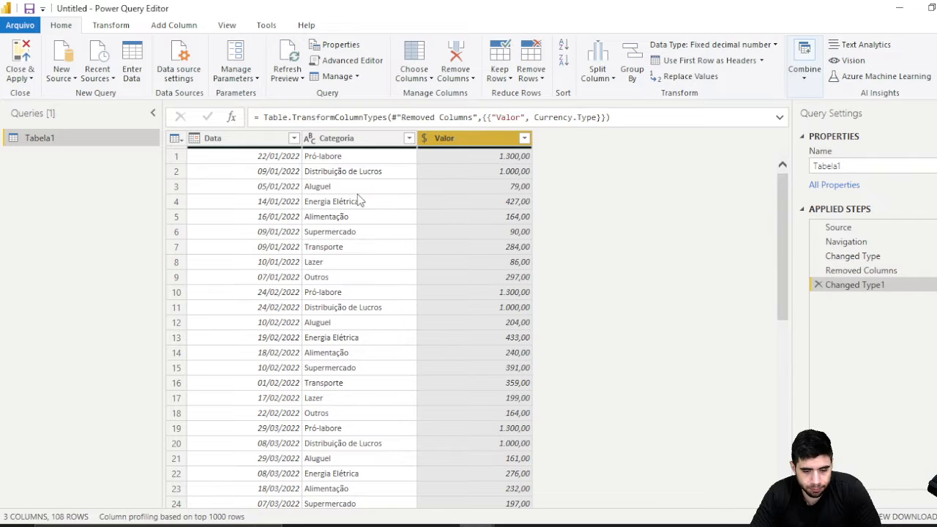
click(854, 167)
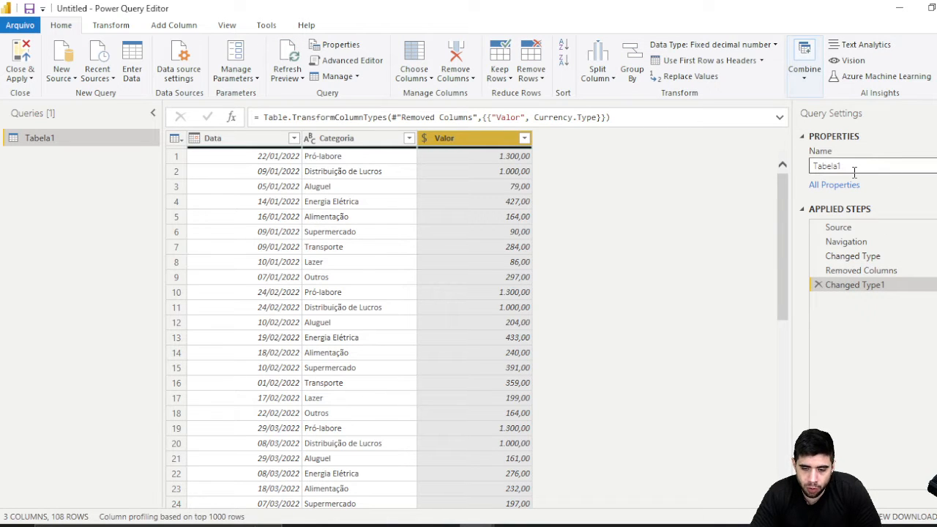
text(fLancamentos)
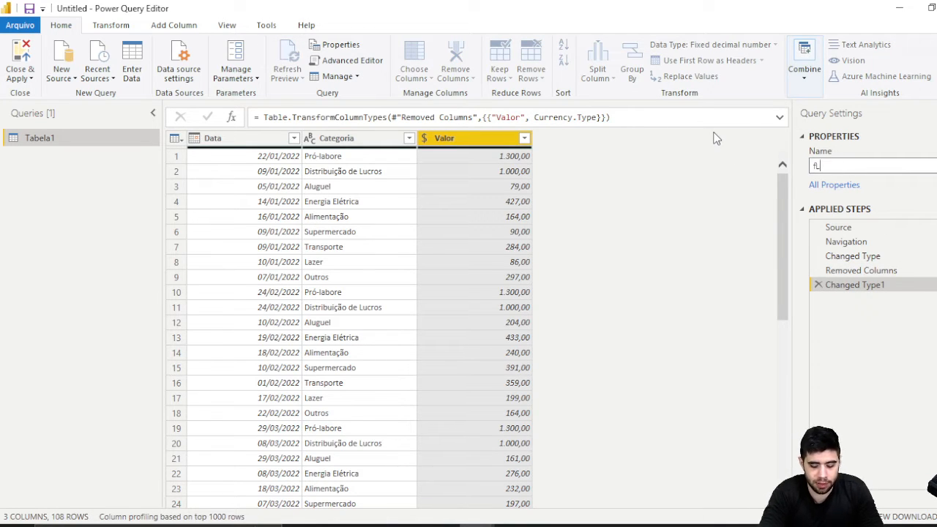
key(Return)
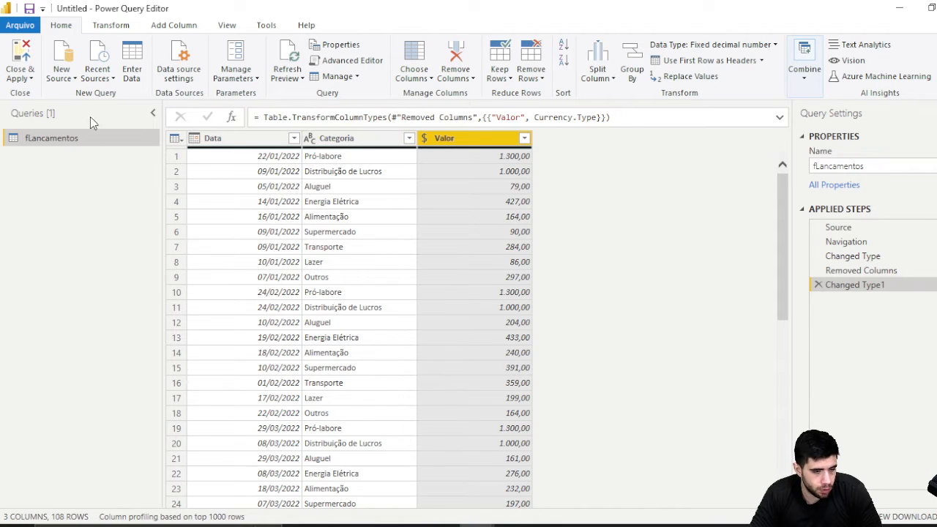
Duplicate the fLancamentos query and remove every column except Categoria from the copy
right_click(67, 141)
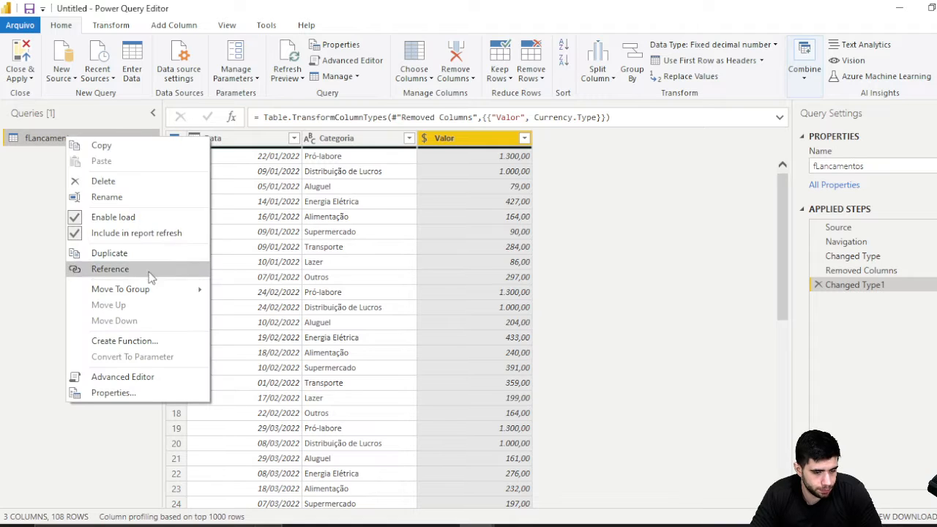
click(111, 252)
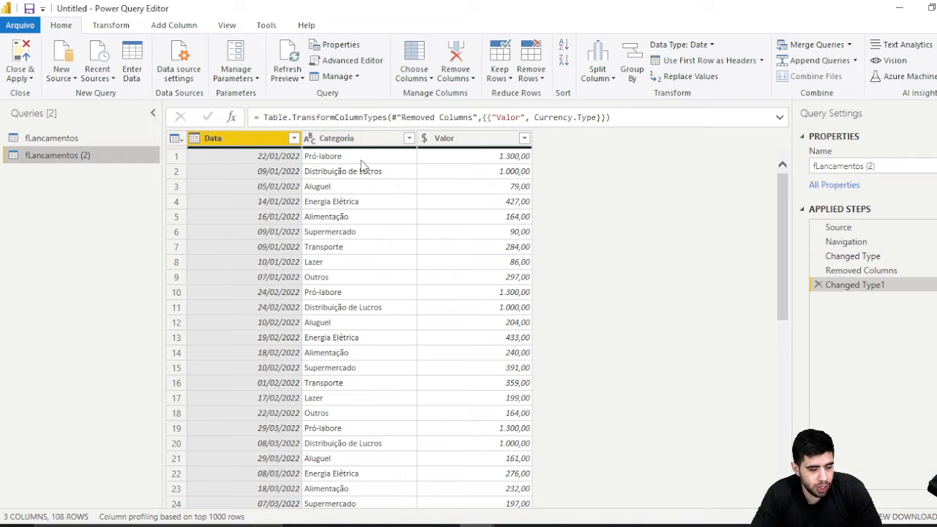
right_click(338, 142)
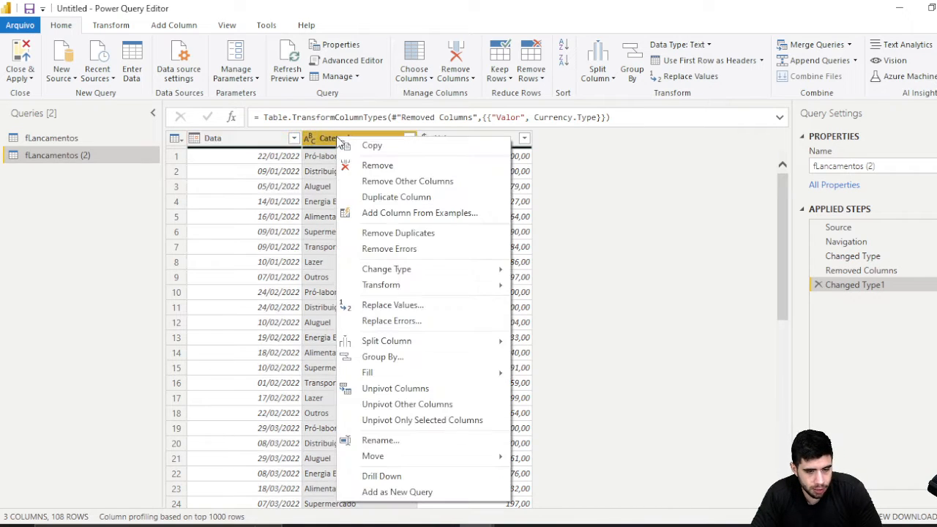
click(375, 182)
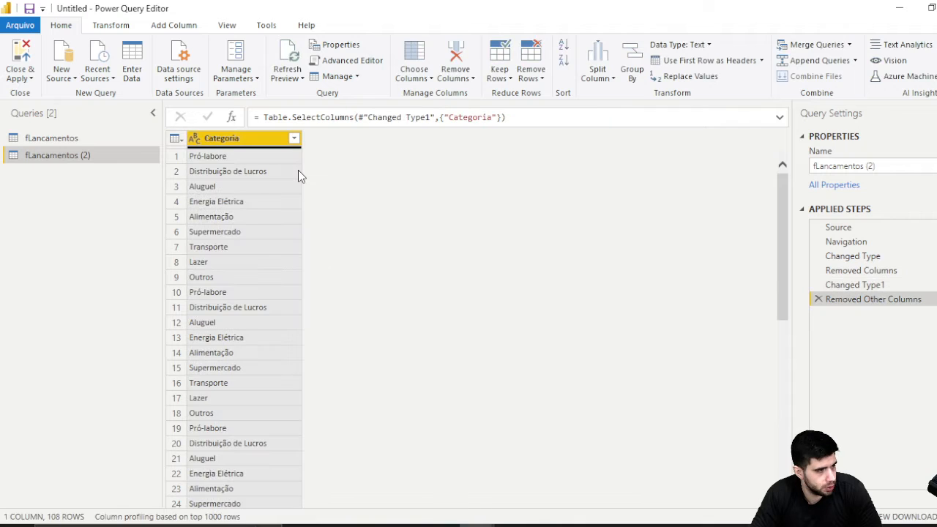
Remove the duplicates from the Categoria column and add an index column starting from 1
right_click(261, 138)
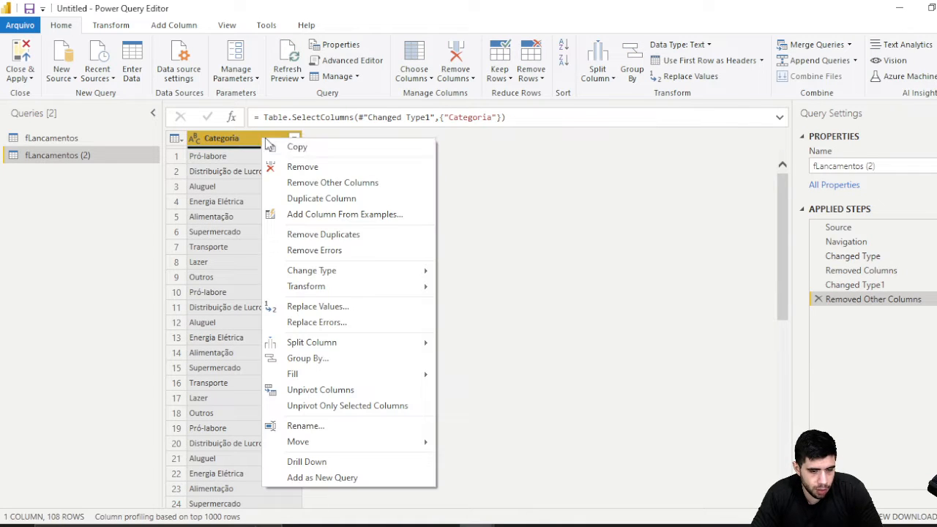
click(342, 233)
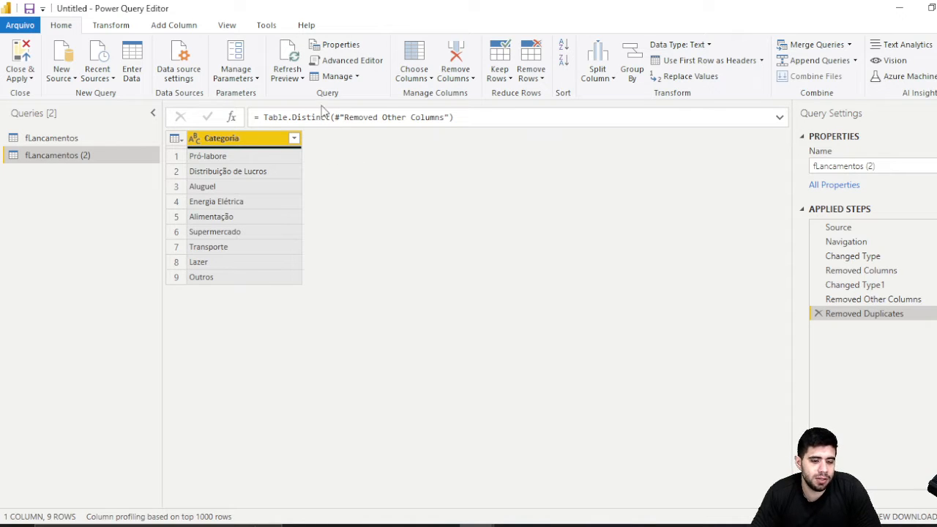
click(176, 27)
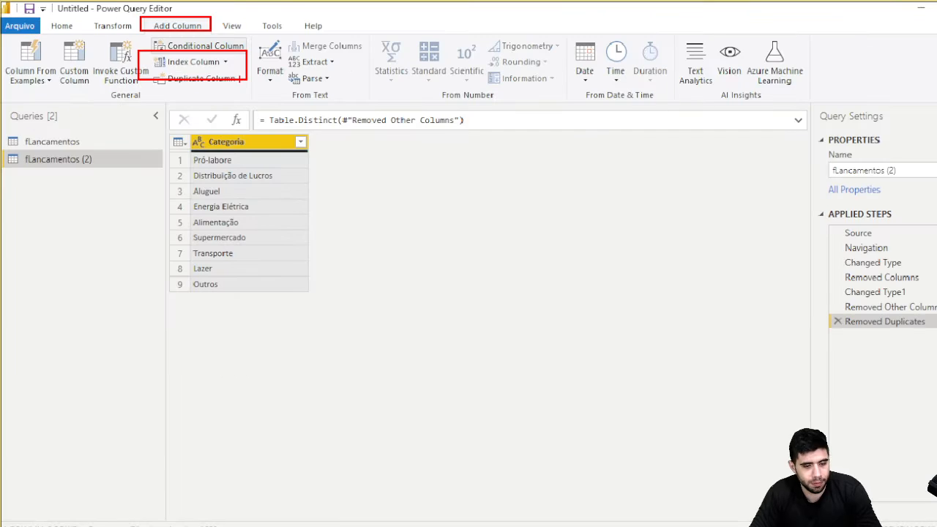
click(323, 121)
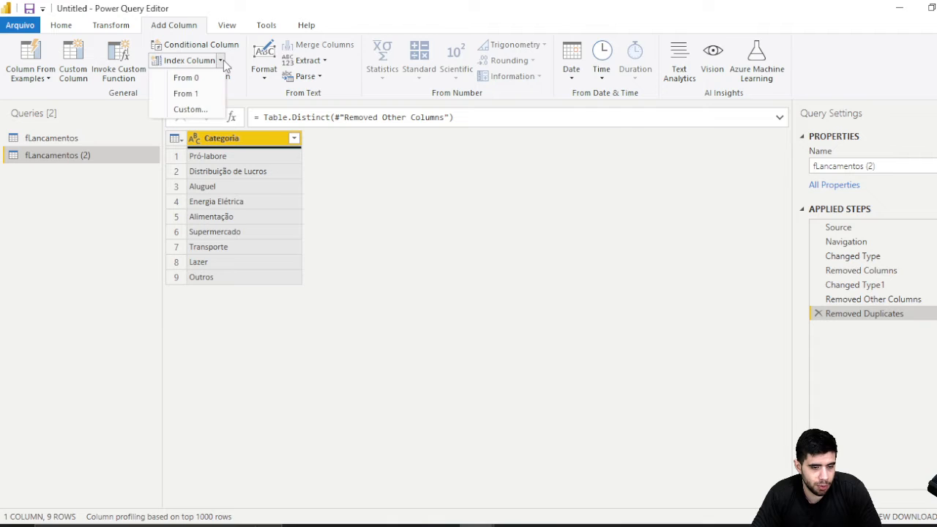
click(203, 95)
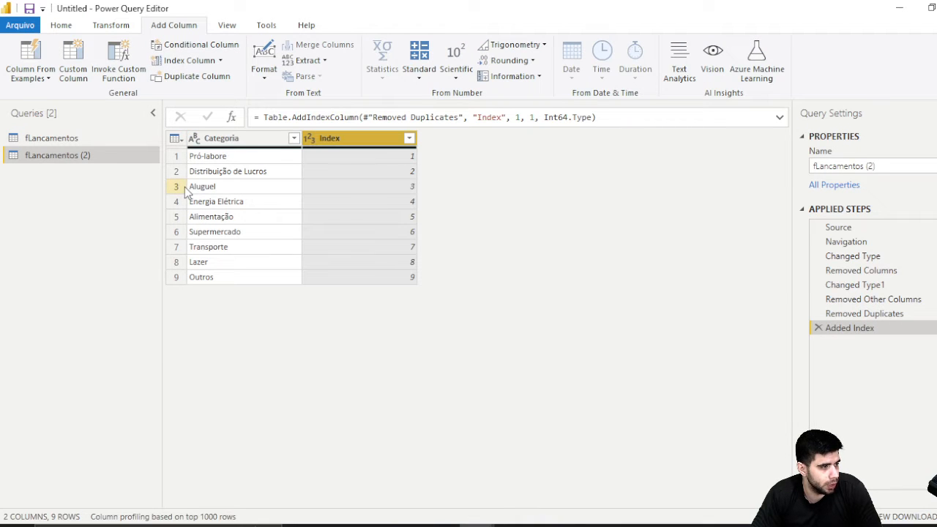
Rename the index column as ID Categoria
double_click(335, 140)
text(ID)
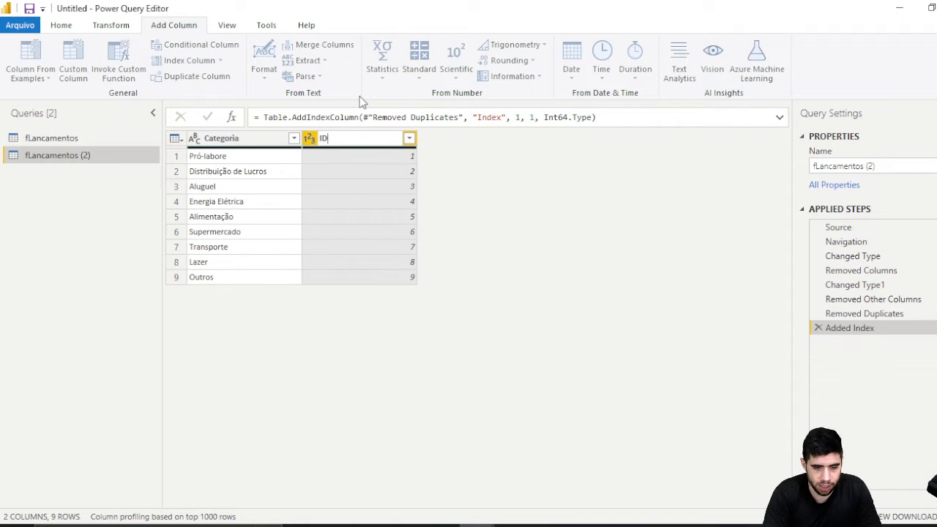
text( Ca)
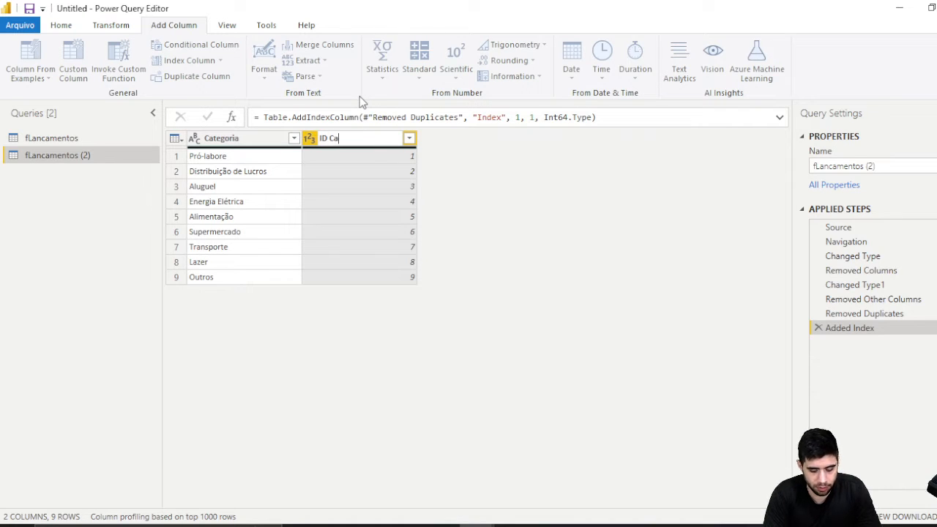
key(BackSpace)
key(BackSpace)
text(CA)
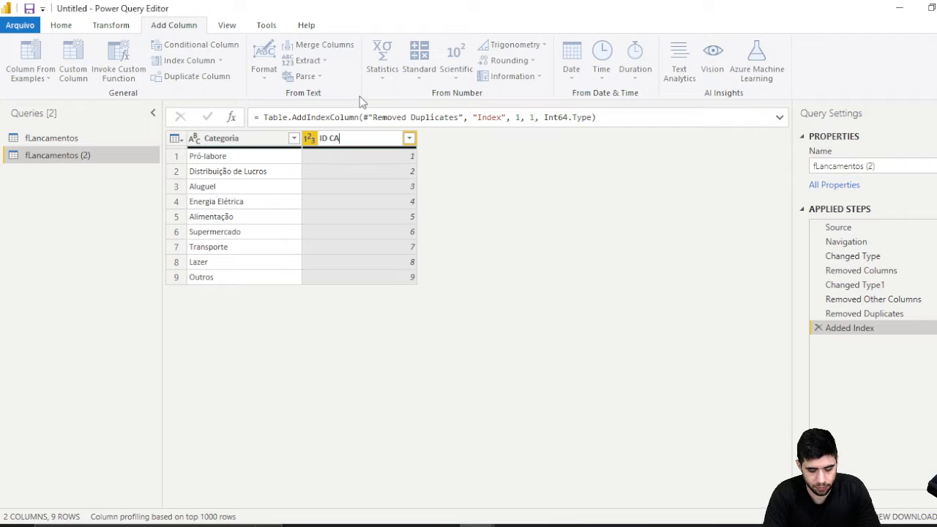
text(tegoria)
key(BackSpace)
key(BackSpace)
key(BackSpace)
key(BackSpace)
key(BackSpace)
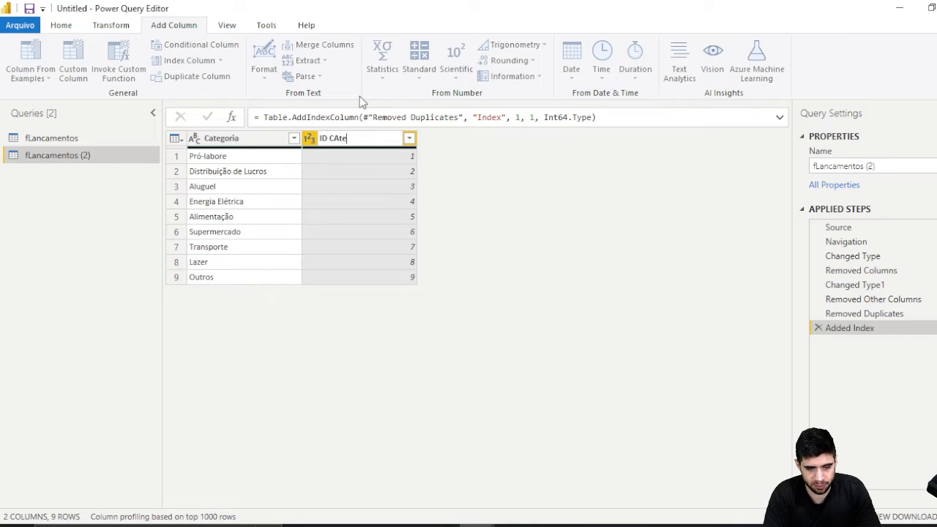
key(BackSpace)
key(BackSpace)
key(BackSpace)
text(ategoria)
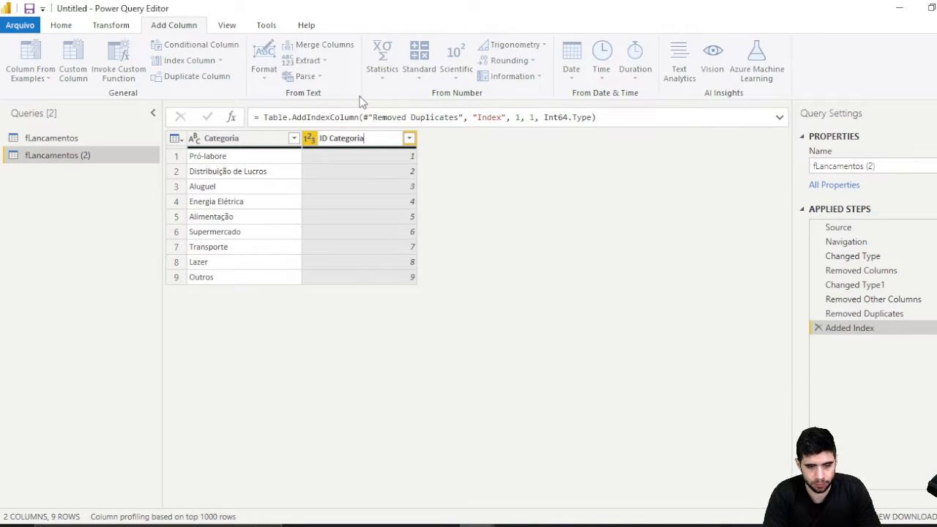
key(Return)
Rename the duplicated category query as dCategorias
click(842, 166)
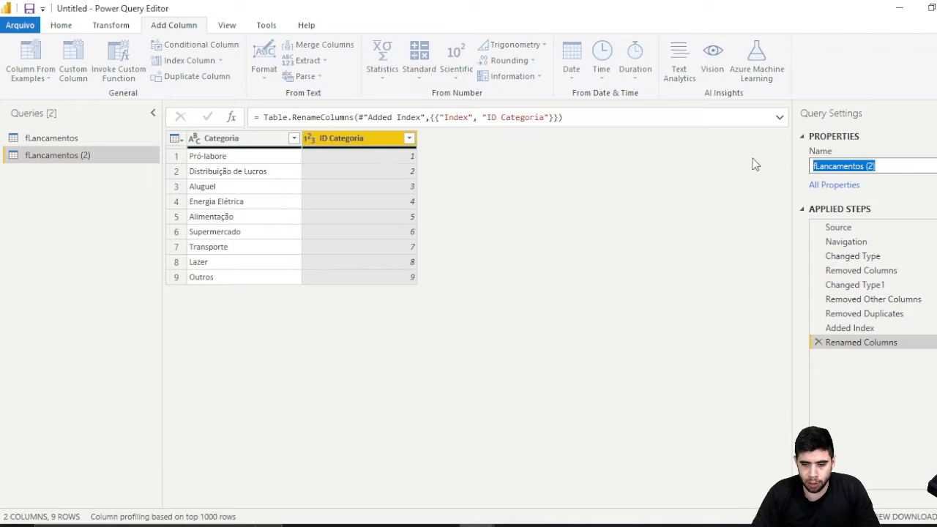
text(dCategorias)
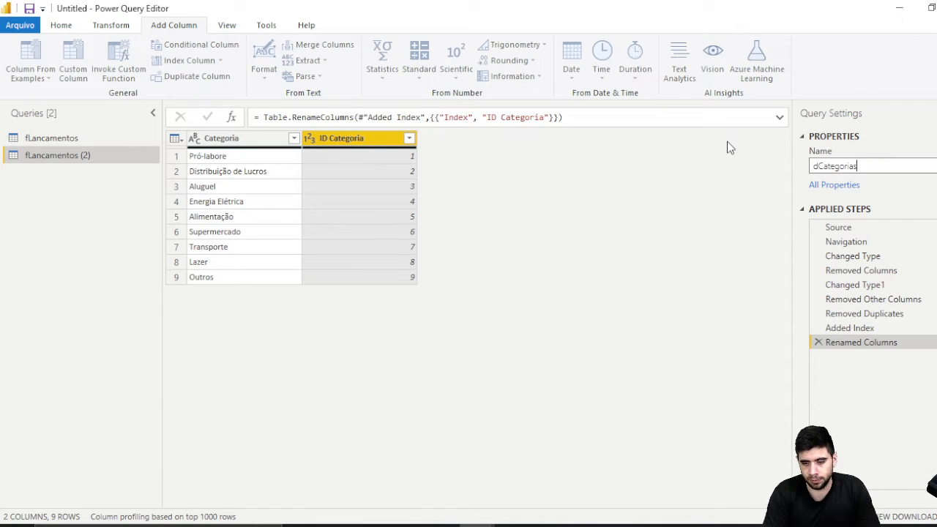
key(Return)
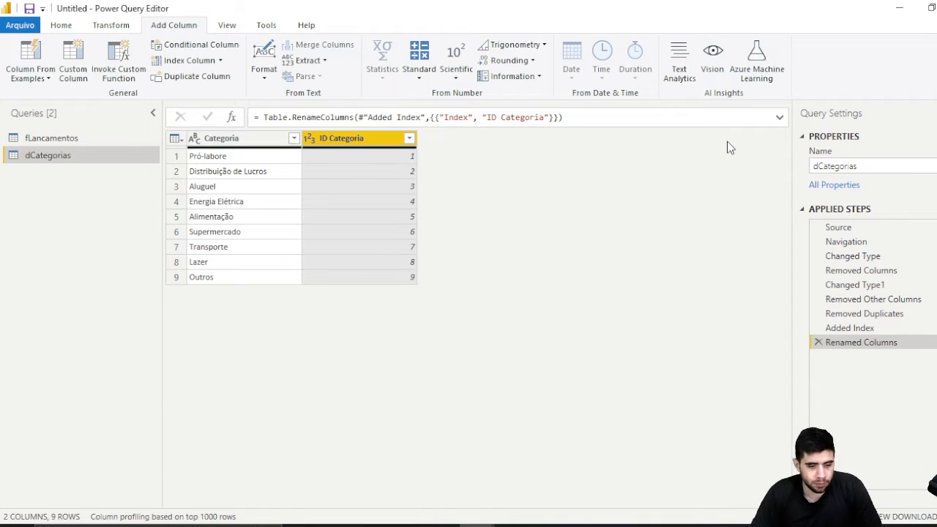
Merge the fLancamentos query with dCategorias on the Categoria columns, using a left outer join
click(140, 138)
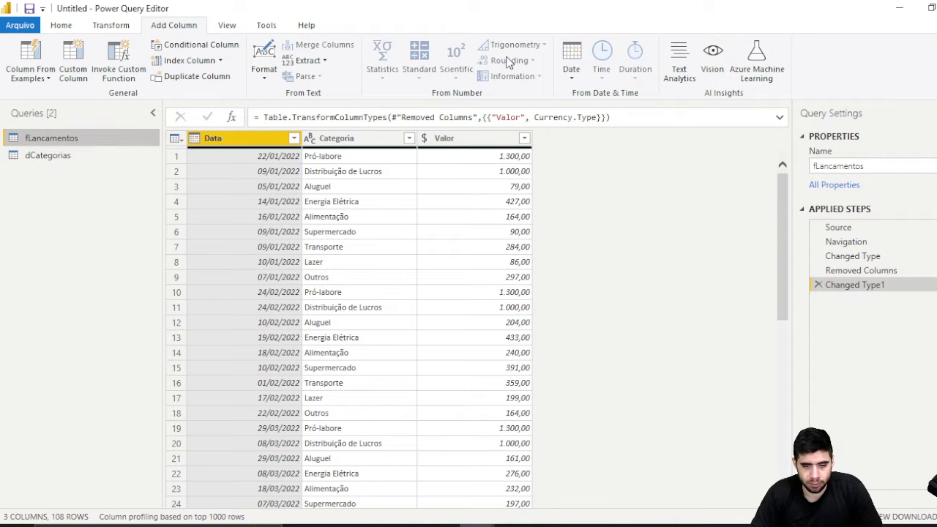
click(61, 26)
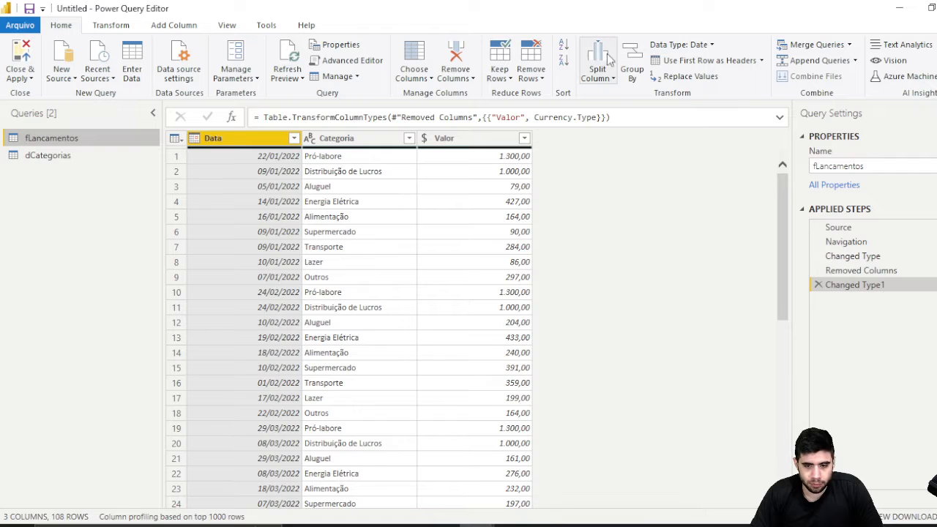
click(812, 44)
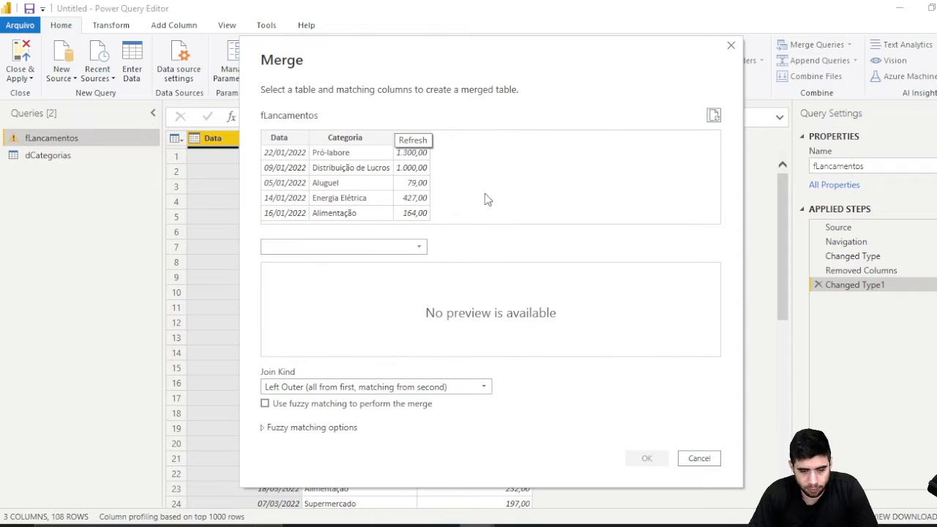
click(375, 247)
click(300, 262)
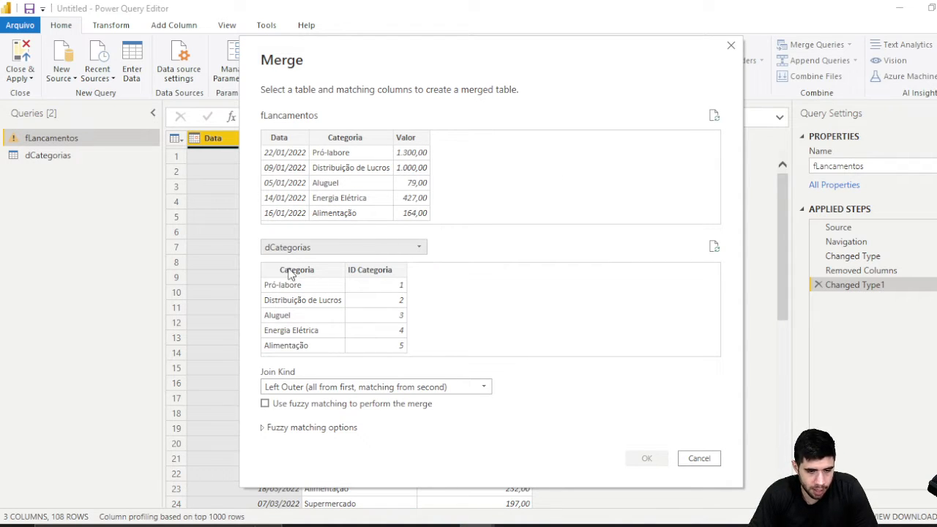
click(290, 269)
click(344, 144)
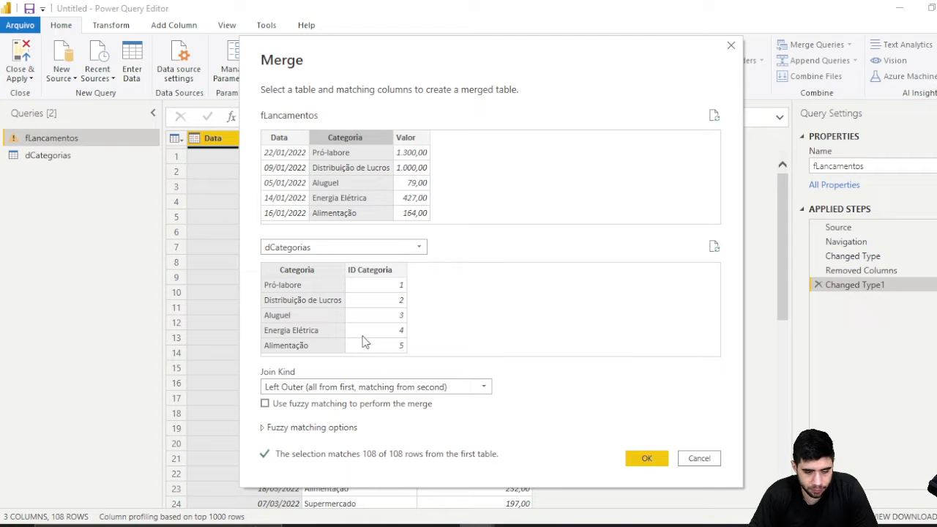
click(652, 457)
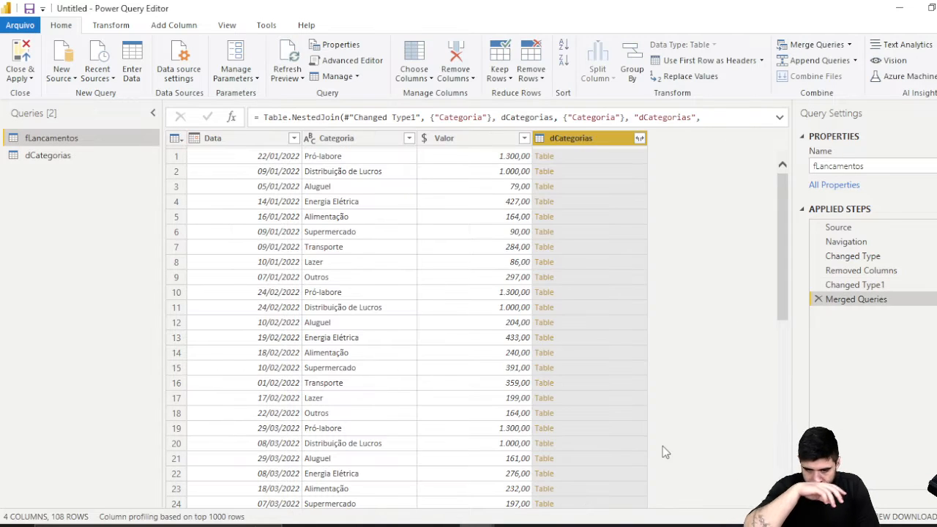
Expand only ID Categoria from the merged dCategorias column without the name prefix, and remove the Categoria column from fLancamentos
click(639, 138)
click(469, 212)
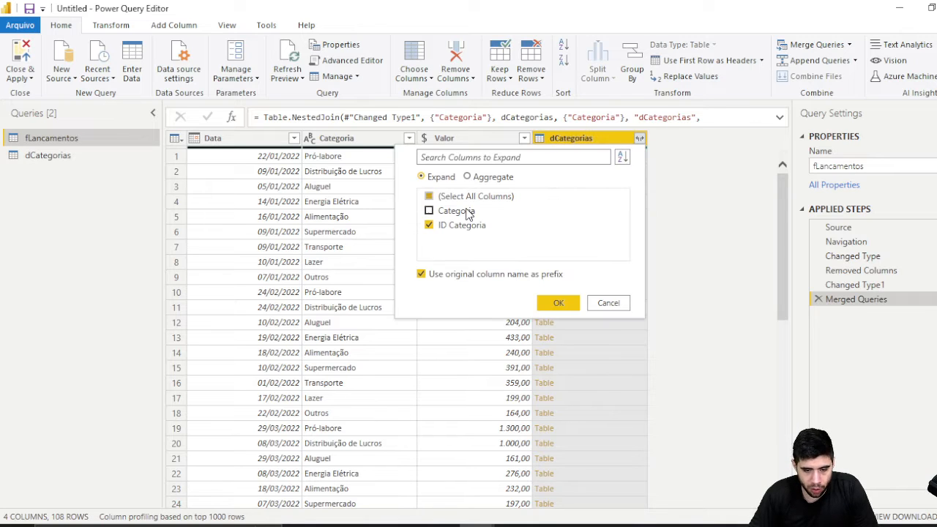
click(422, 275)
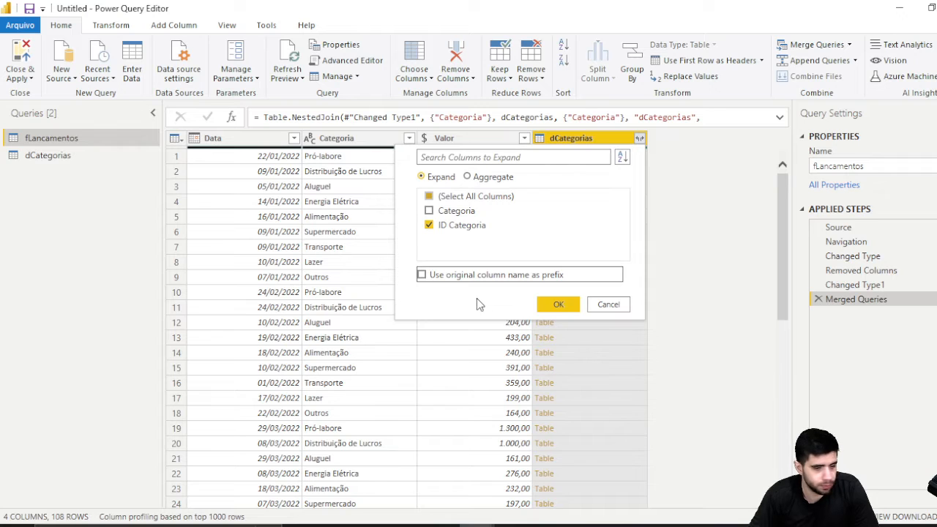
click(553, 304)
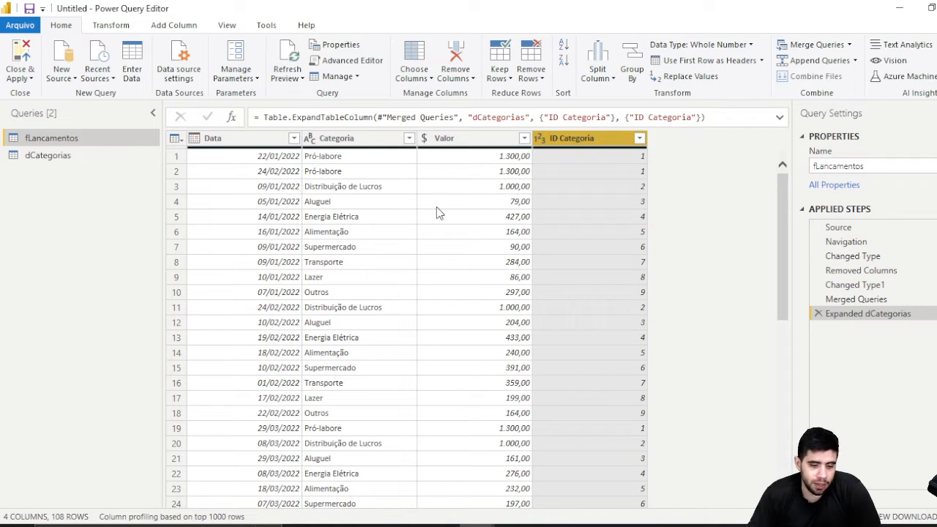
right_click(392, 146)
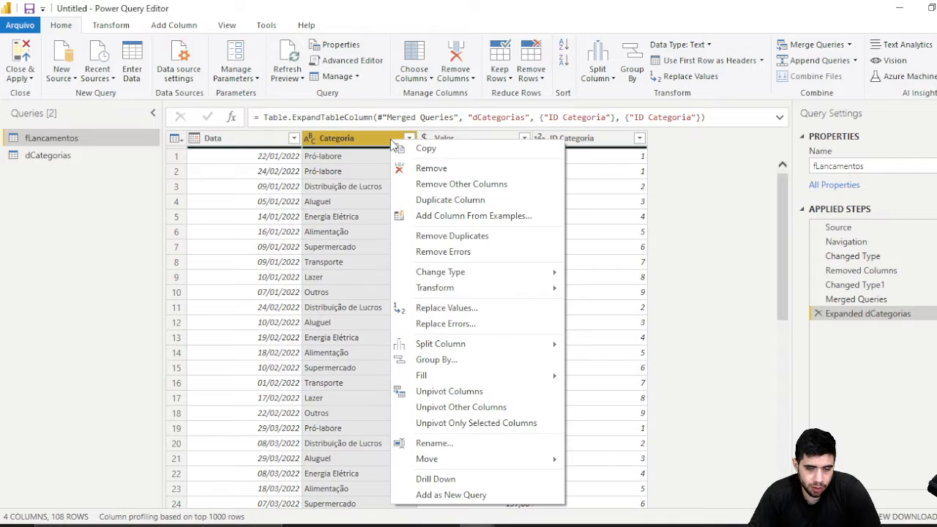
click(422, 173)
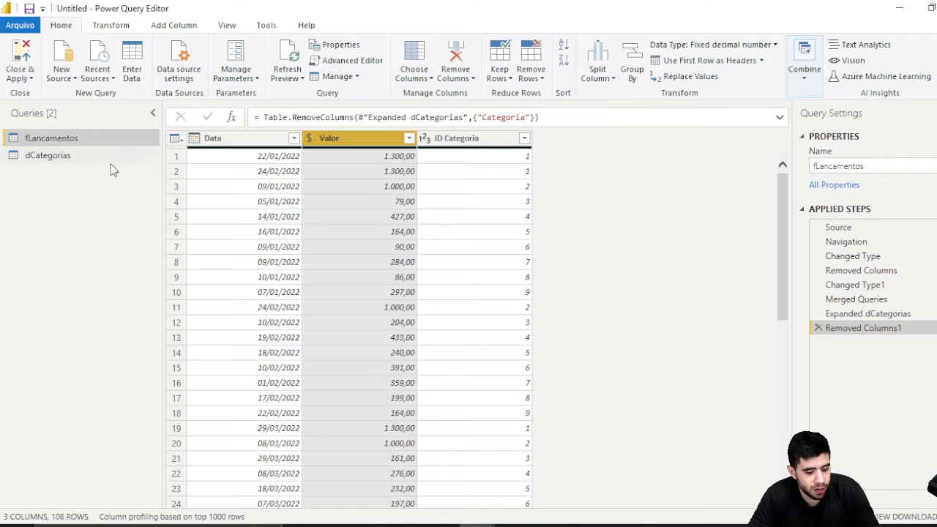
key(ctrl+1)
click(78, 23)
drag(93, 44, 174, 60)
mouse_move(6, 73)
mouse_down()
mouse_move(30, 165)
mouse_move(83, 166)
mouse_up()
key(Escape)
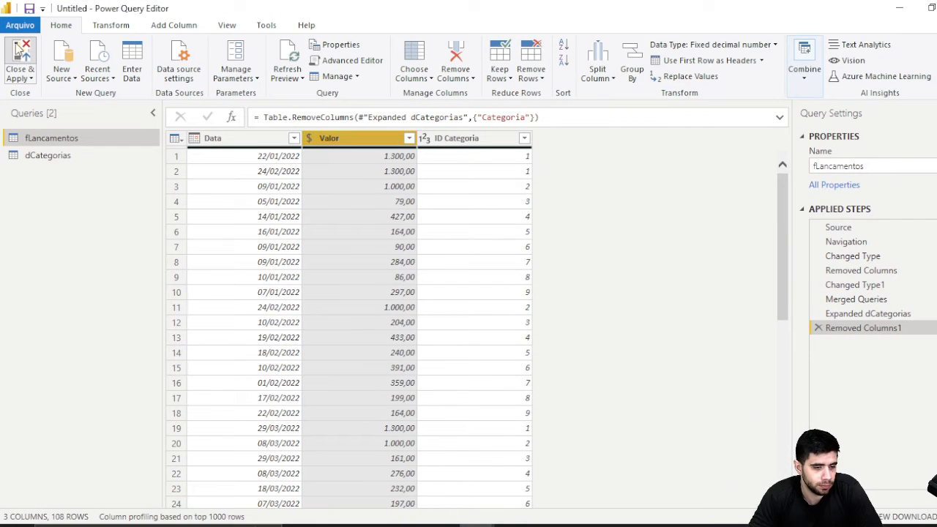
Return to the report window and open the data view of the loaded tables
key(alt+Tab)
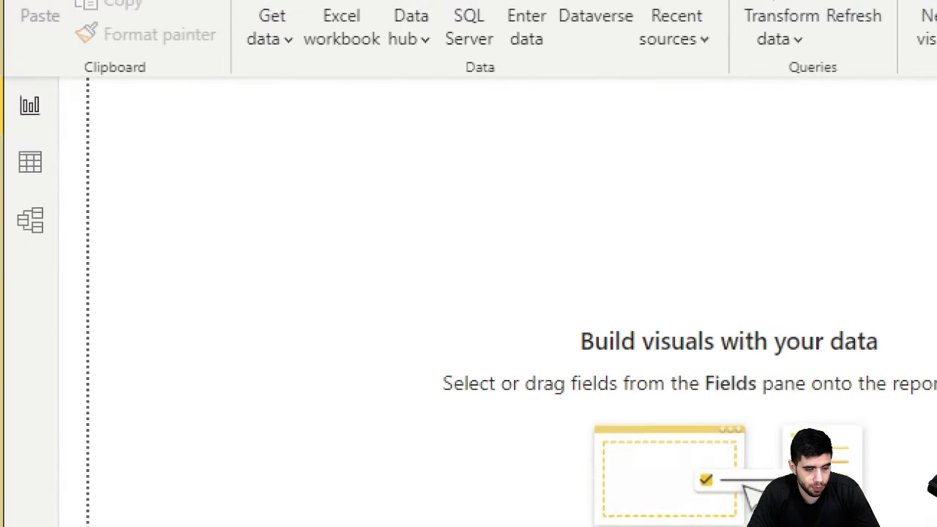
click(3, 129)
mouse_move(6, 137)
mouse_down()
mouse_move(33, 194)
mouse_move(66, 179)
mouse_up()
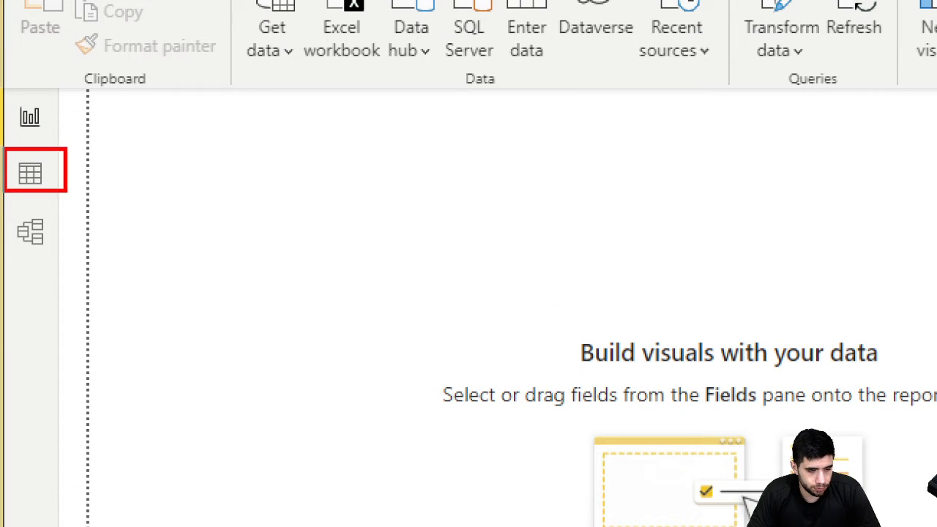
key(Escape)
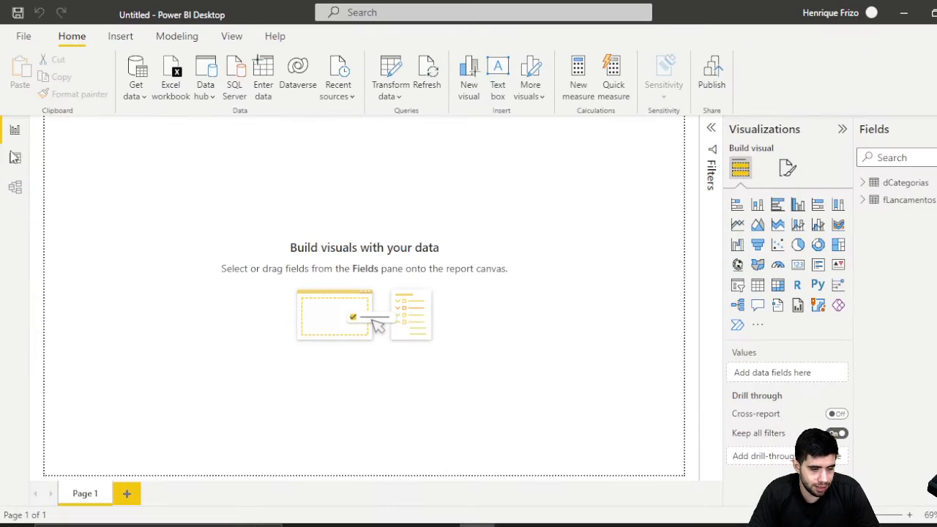
click(15, 158)
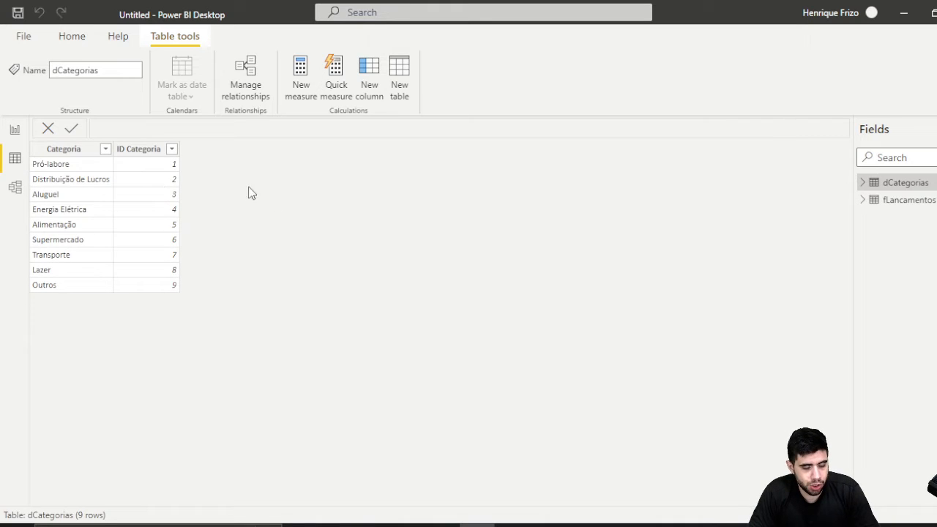
key(ctrl+1)
click(136, 61)
mouse_move(146, 49)
mouse_down()
mouse_move(167, 71)
mouse_move(306, 100)
mouse_up()
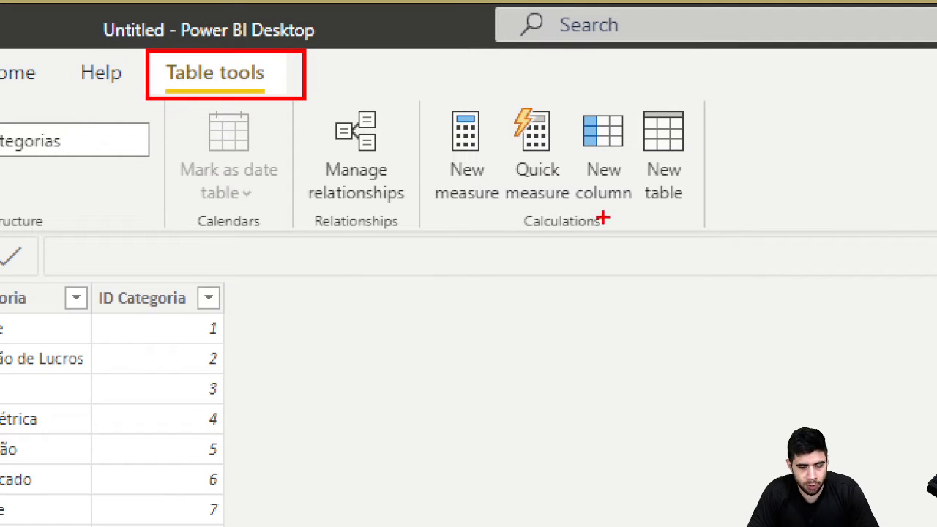
drag(610, 99, 708, 204)
key(Escape)
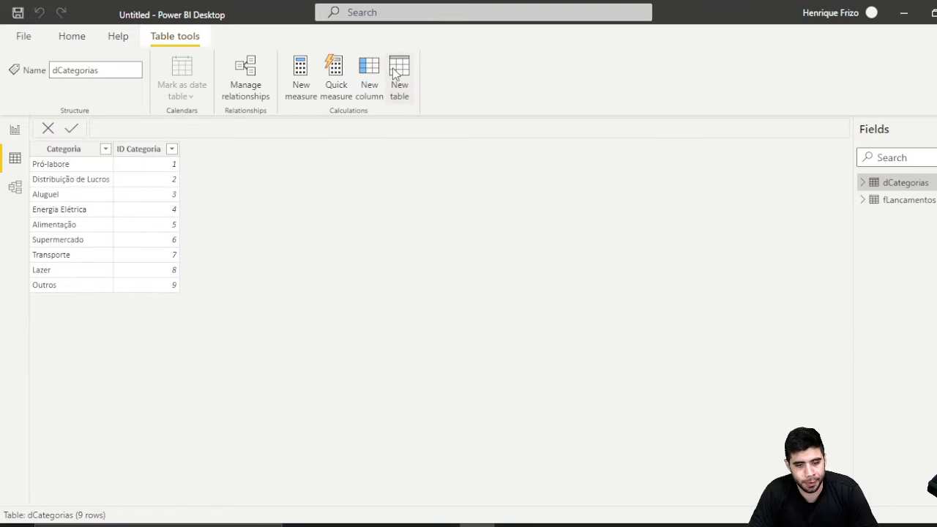
Start a new calculated table and write its formula as dCalendario = CALENDARAUTO()
click(395, 69)
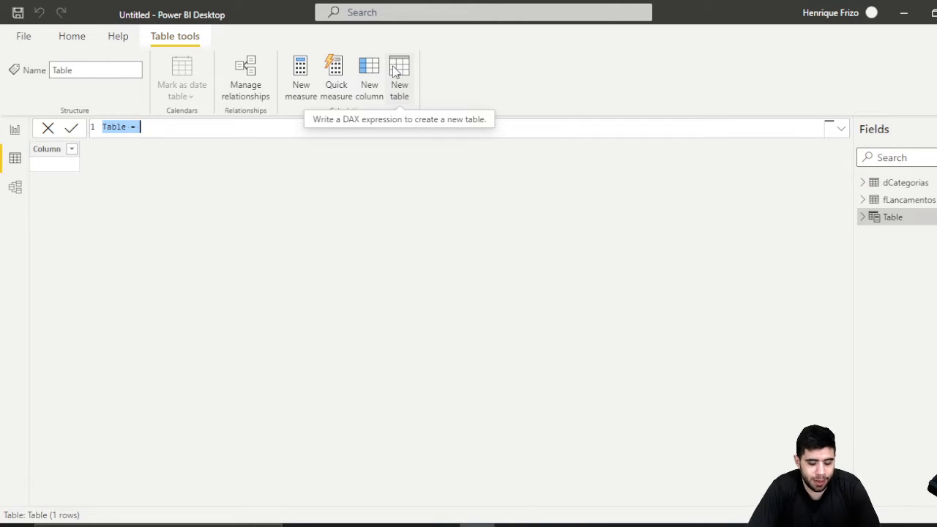
text(dCalendar)
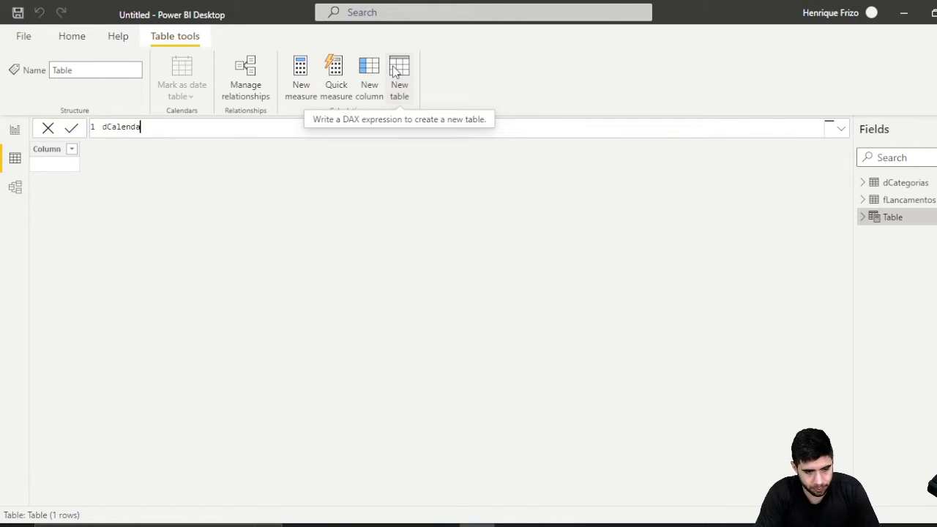
key(BackSpace)
key(BackSpace)
key(BackSpace)
key(BackSpace)
key(BackSpace)
key(BackSpace)
key(BackSpace)
key(BackSpace)
key(BackSpace)
text(d)
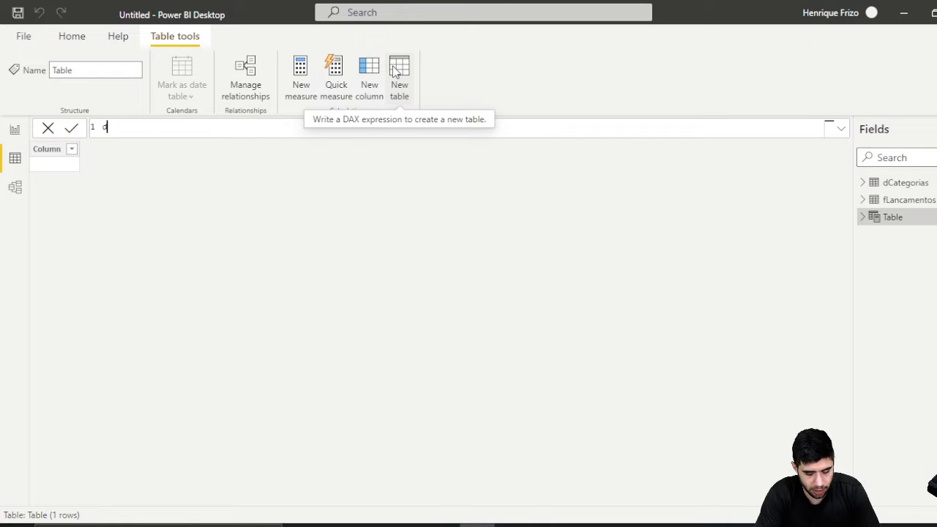
text(CAlendar)
key(BackSpace)
key(BackSpace)
key(BackSpace)
key(BackSpace)
key(BackSpace)
key(BackSpace)
key(BackSpace)
key(BackSpace)
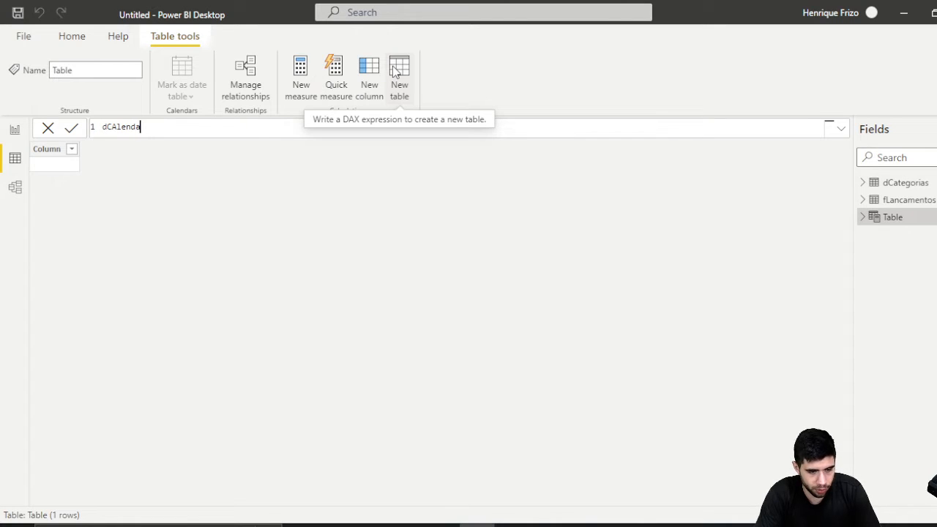
text(Calendari)
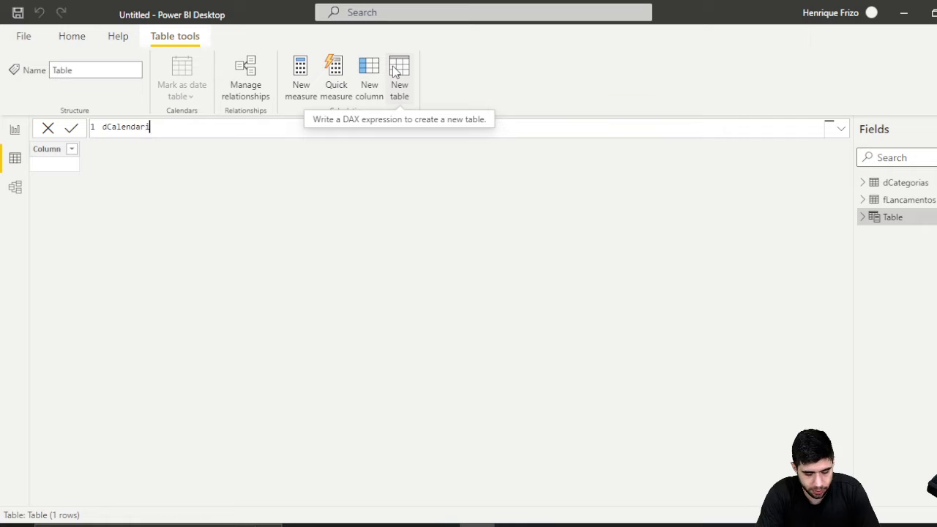
text(o = cale)
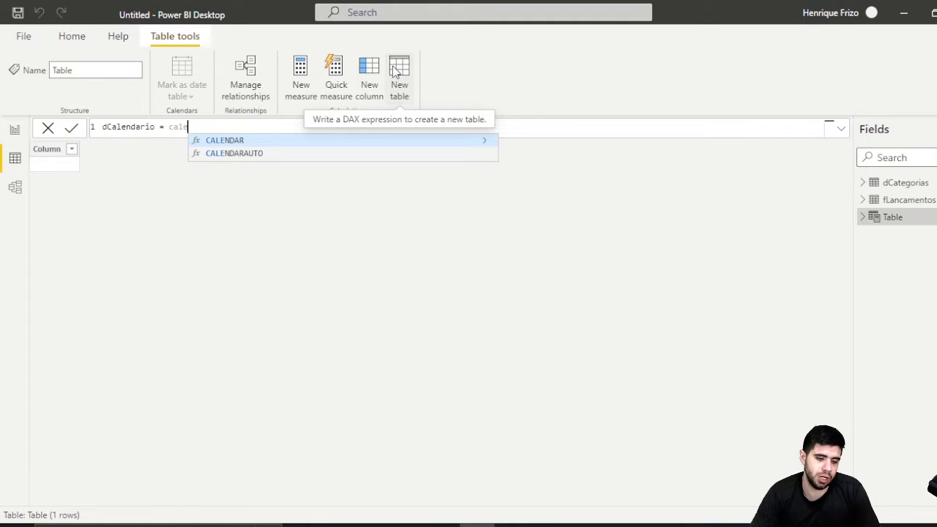
key(Down)
key(Tab)
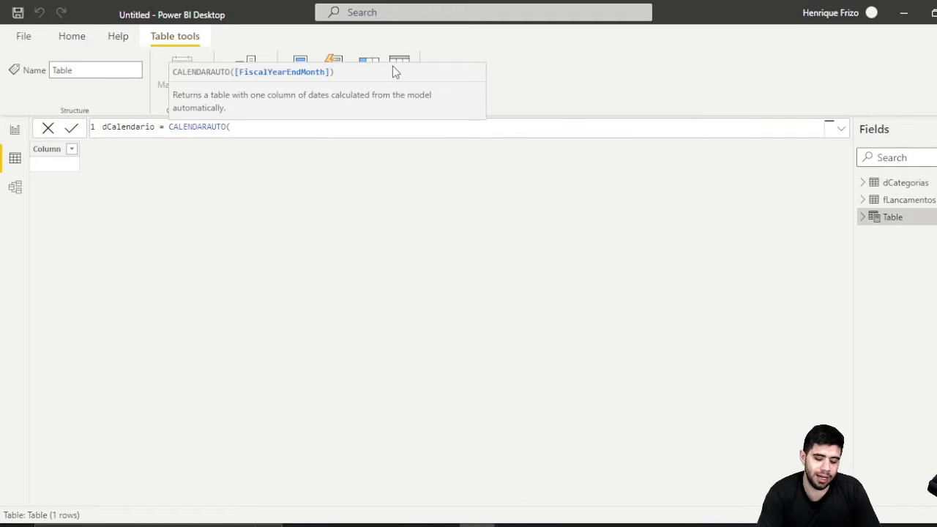
text())
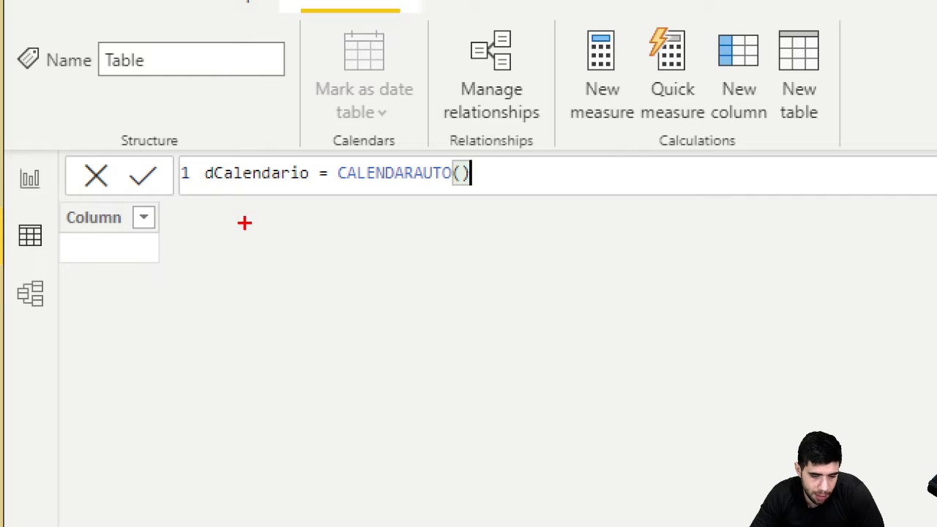
mouse_move(244, 222)
mouse_down()
mouse_move(273, 280)
mouse_move(239, 226)
mouse_up()
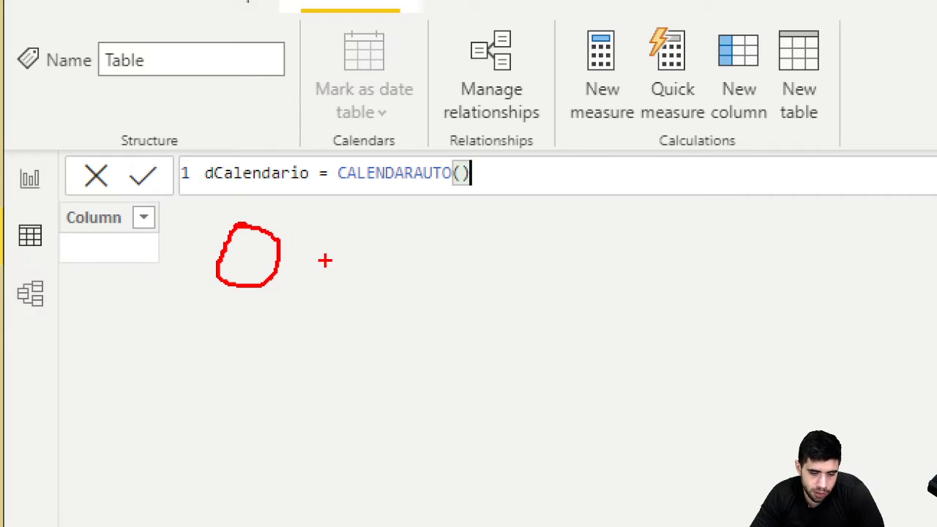
mouse_move(300, 209)
mouse_down()
mouse_move(291, 265)
mouse_move(334, 257)
mouse_up()
drag(333, 235, 326, 299)
mouse_move(341, 333)
mouse_down()
mouse_move(370, 245)
mouse_move(428, 242)
mouse_move(399, 234)
mouse_up()
mouse_move(444, 258)
mouse_down()
mouse_move(461, 282)
mouse_move(505, 227)
mouse_move(555, 271)
mouse_move(586, 268)
mouse_up()
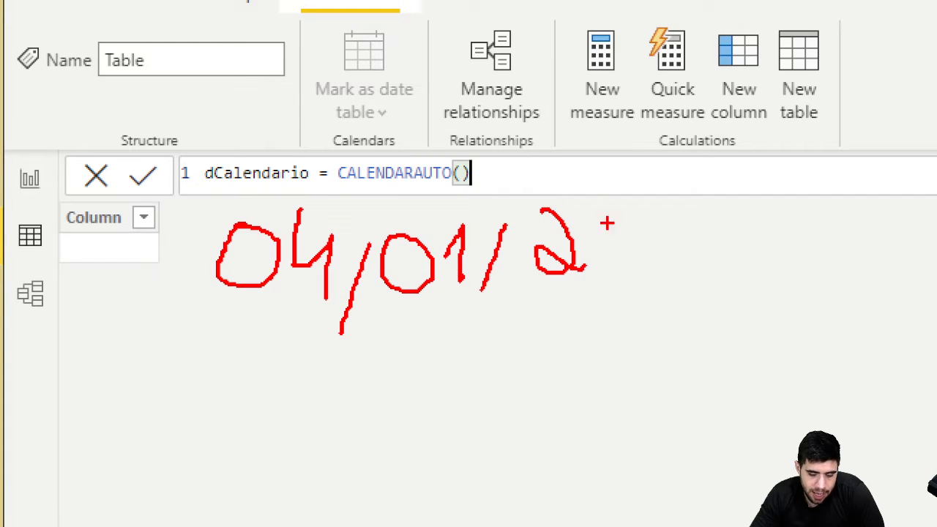
mouse_move(596, 198)
mouse_down()
mouse_move(636, 269)
mouse_move(692, 234)
mouse_up()
mouse_move(196, 399)
mouse_down()
mouse_move(247, 393)
mouse_move(243, 424)
mouse_up()
mouse_move(315, 350)
mouse_down()
mouse_move(300, 429)
mouse_move(320, 378)
mouse_up()
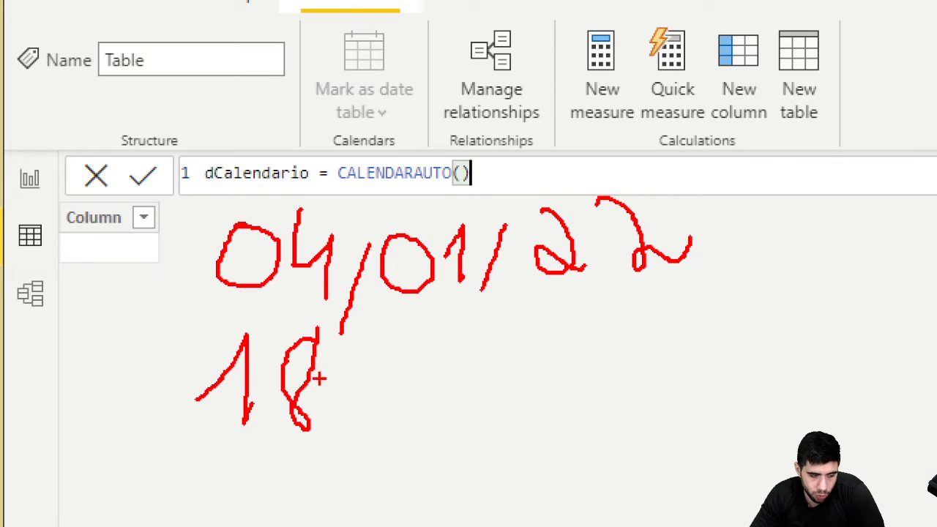
mouse_move(341, 417)
mouse_down()
mouse_move(362, 350)
mouse_move(399, 406)
mouse_up()
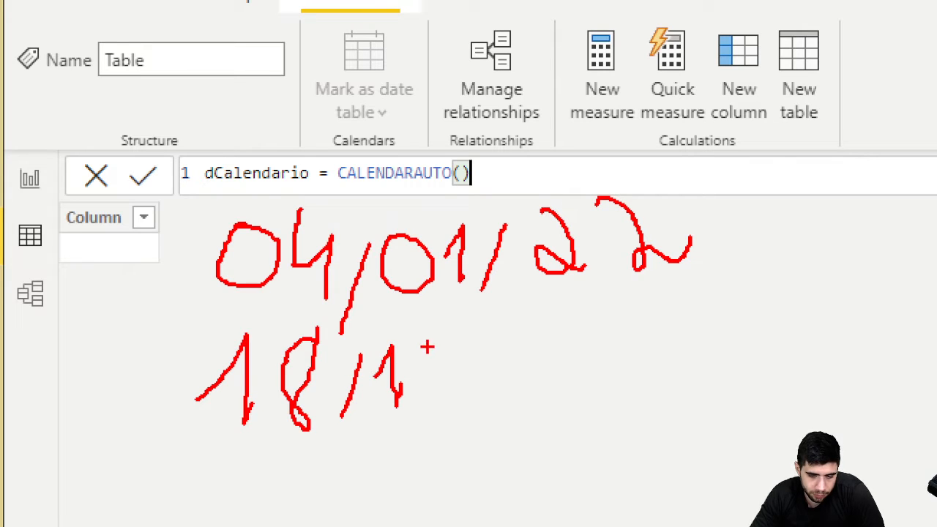
mouse_move(427, 347)
mouse_down()
mouse_move(456, 407)
mouse_move(477, 403)
mouse_move(512, 315)
mouse_move(535, 366)
mouse_move(597, 395)
mouse_up()
mouse_move(634, 348)
mouse_down()
mouse_move(644, 402)
mouse_move(712, 375)
mouse_up()
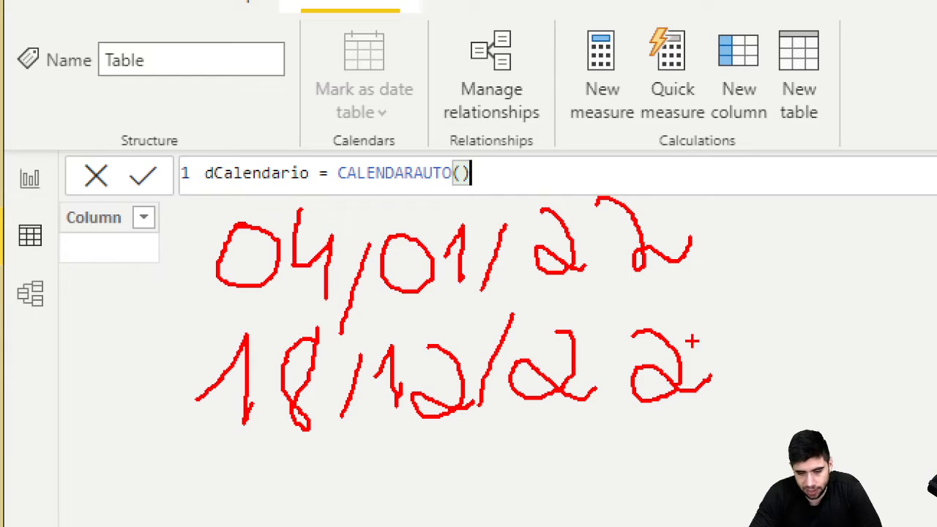
mouse_move(179, 309)
mouse_down()
mouse_move(318, 321)
mouse_move(335, 310)
mouse_up()
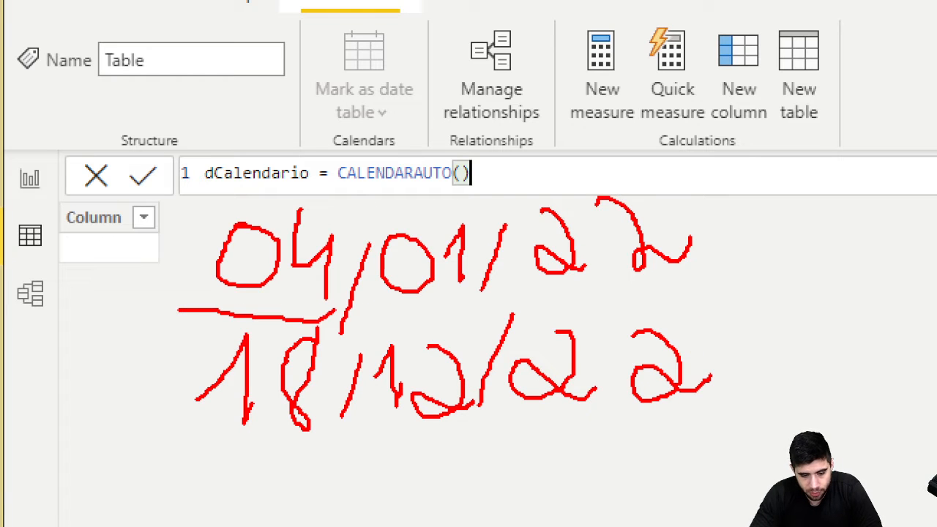
drag(680, 286, 717, 269)
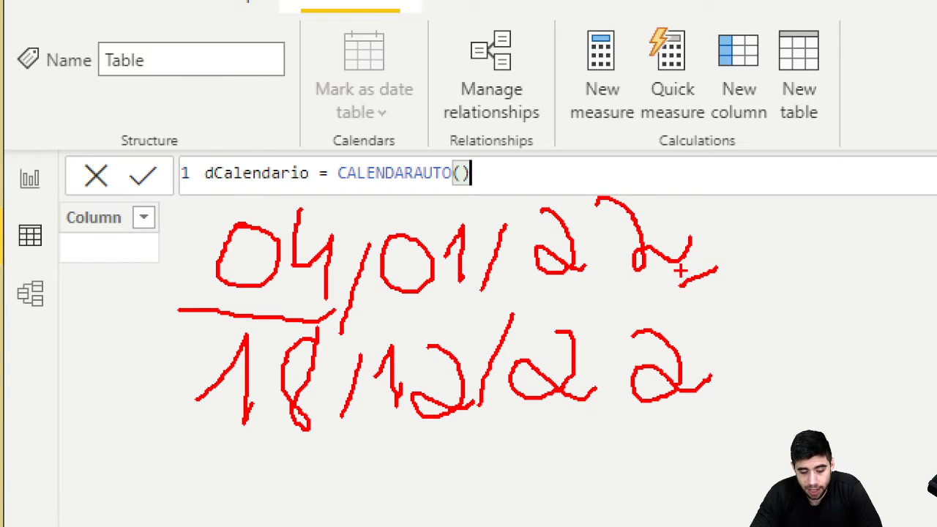
mouse_move(198, 444)
mouse_down()
mouse_move(278, 442)
mouse_move(311, 430)
mouse_up()
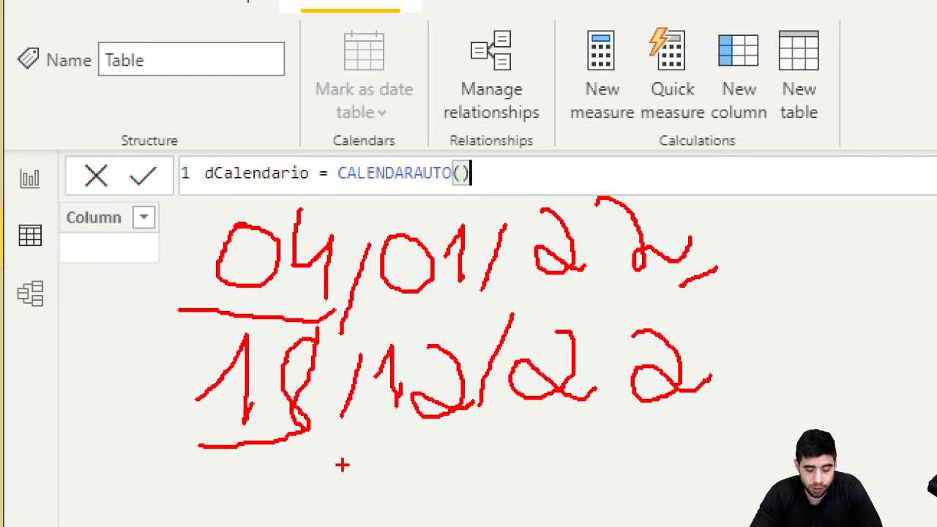
mouse_move(370, 456)
mouse_down()
mouse_move(409, 453)
mouse_move(473, 425)
mouse_up()
mouse_move(519, 446)
mouse_down()
mouse_move(747, 444)
mouse_move(875, 360)
mouse_up()
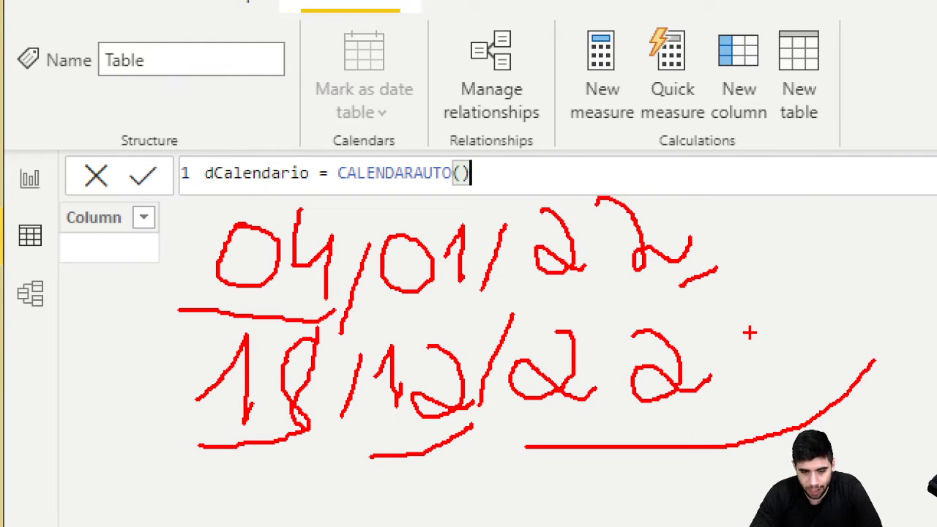
key(Escape)
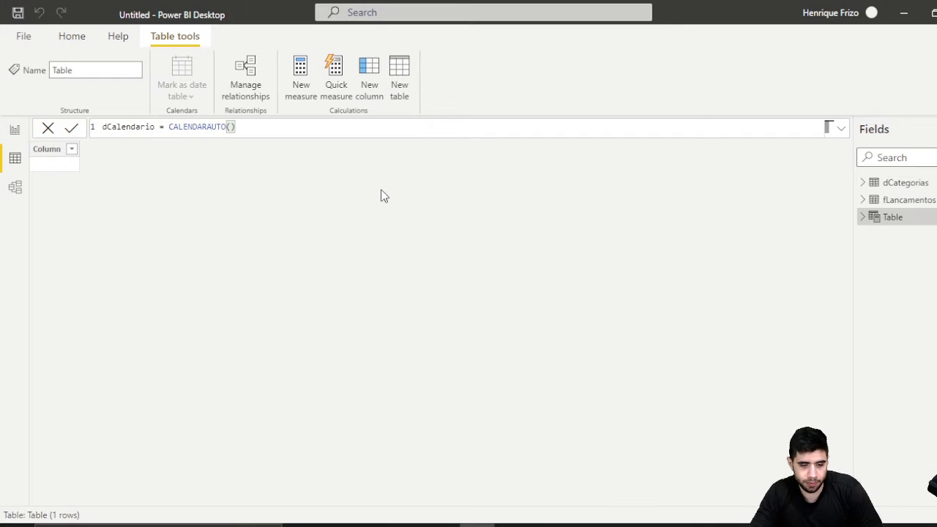
Commit the CALENDARAUTO formula to create the dCalendario table
key(Return)
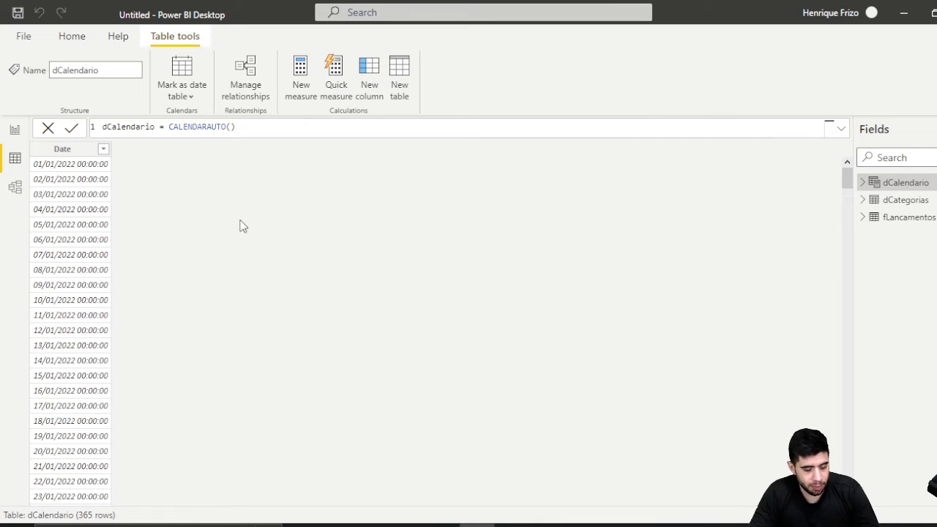
mouse_move(38, 135)
mouse_down()
mouse_move(81, 183)
mouse_move(92, 167)
mouse_up()
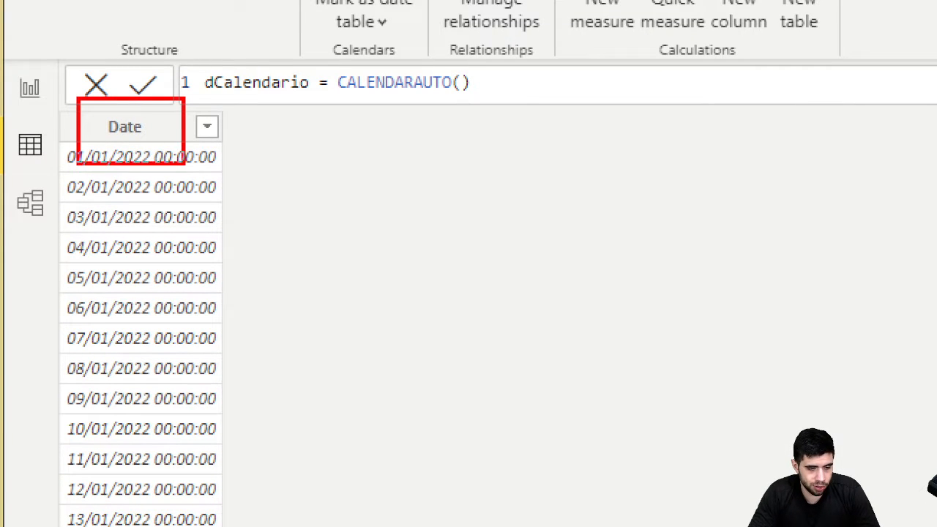
drag(183, 163, 182, 158)
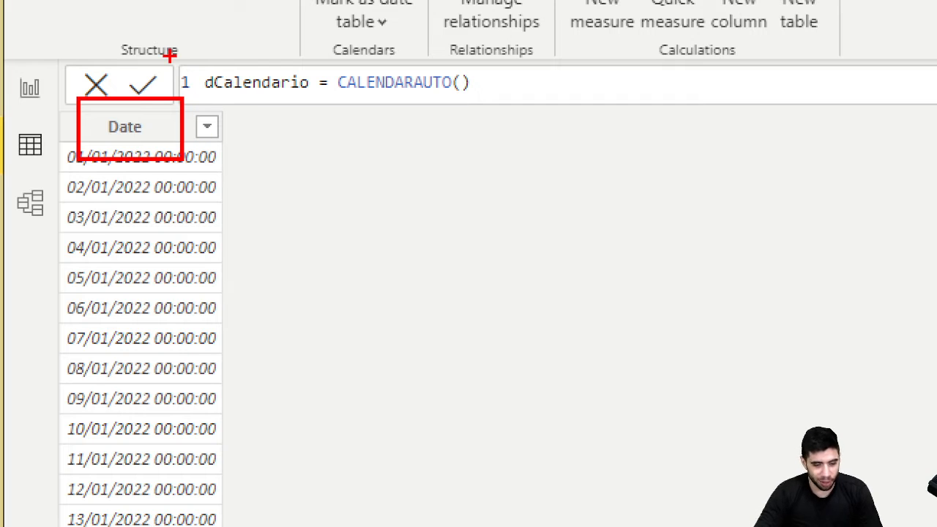
key(Escape)
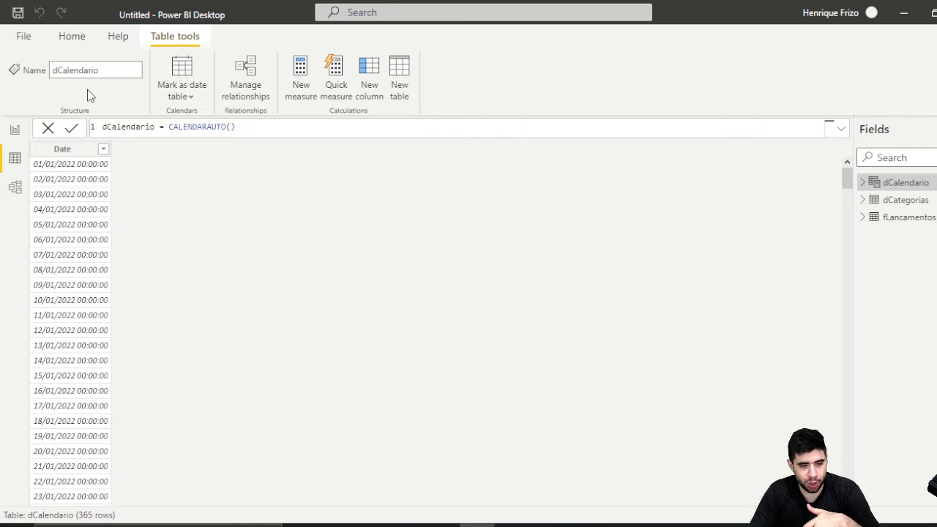
Set the display format of the Date column in dCalendario to *14/03/2001 (Short Date)
click(42, 150)
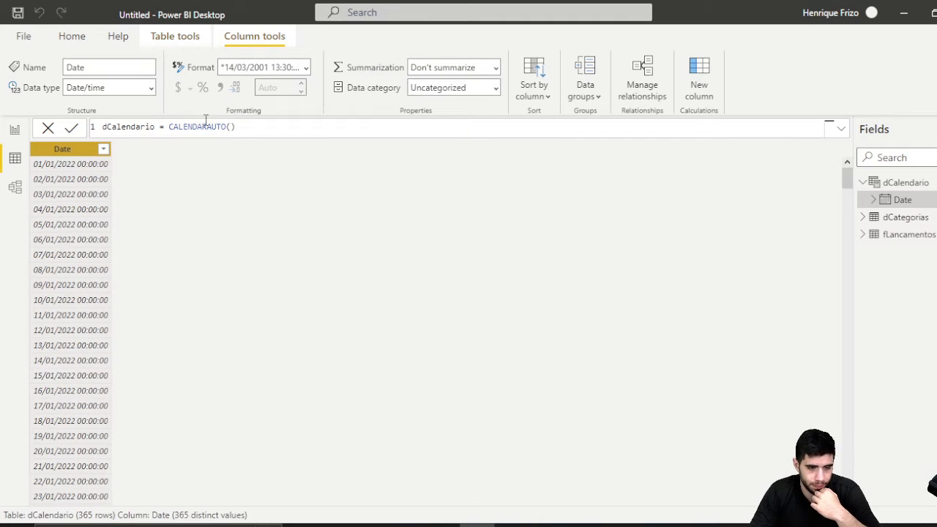
key(ctrl+1)
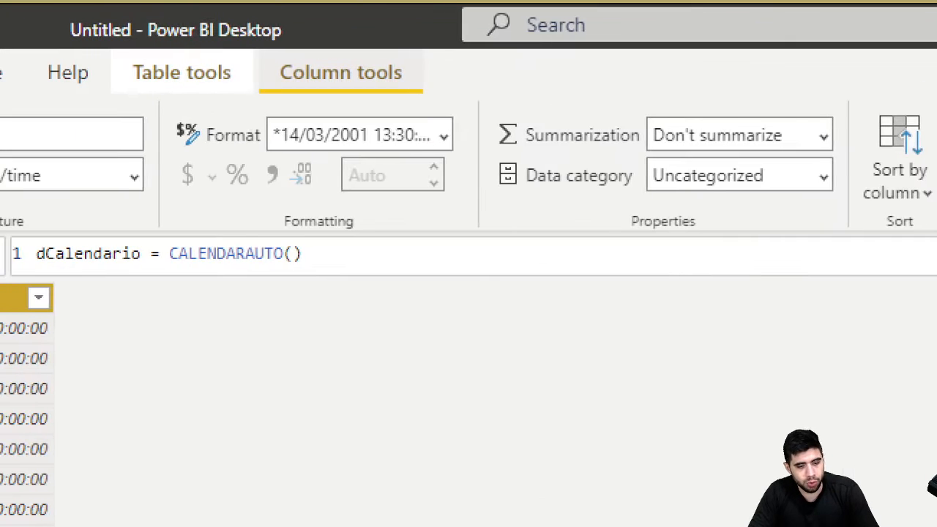
click(150, 26)
mouse_move(268, 50)
mouse_down()
mouse_move(306, 67)
mouse_move(456, 91)
mouse_up()
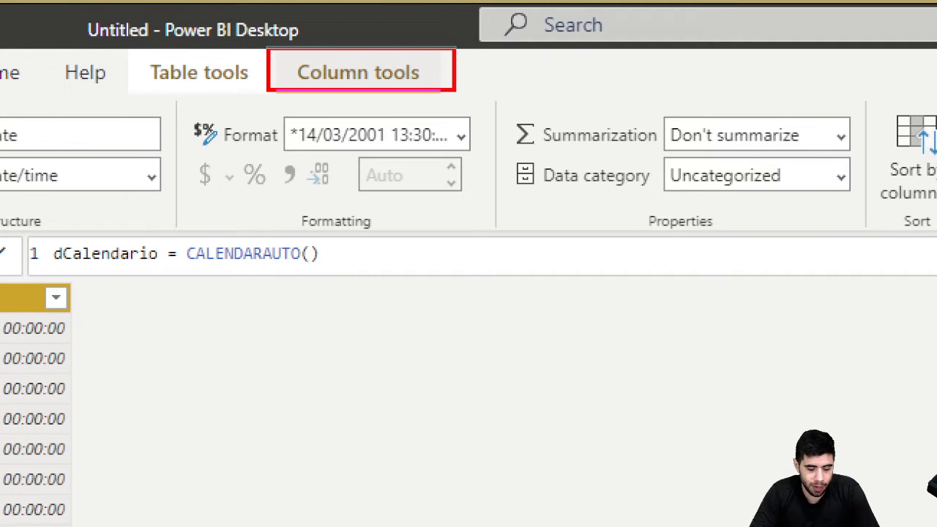
mouse_move(133, 153)
mouse_down()
mouse_move(216, 144)
mouse_move(158, 121)
mouse_up()
key(Escape)
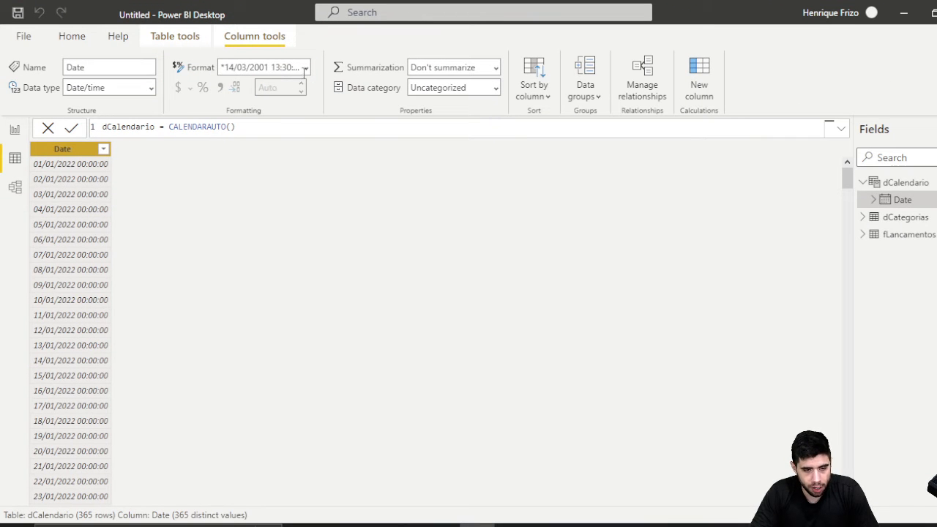
click(306, 66)
key(ctrl+1)
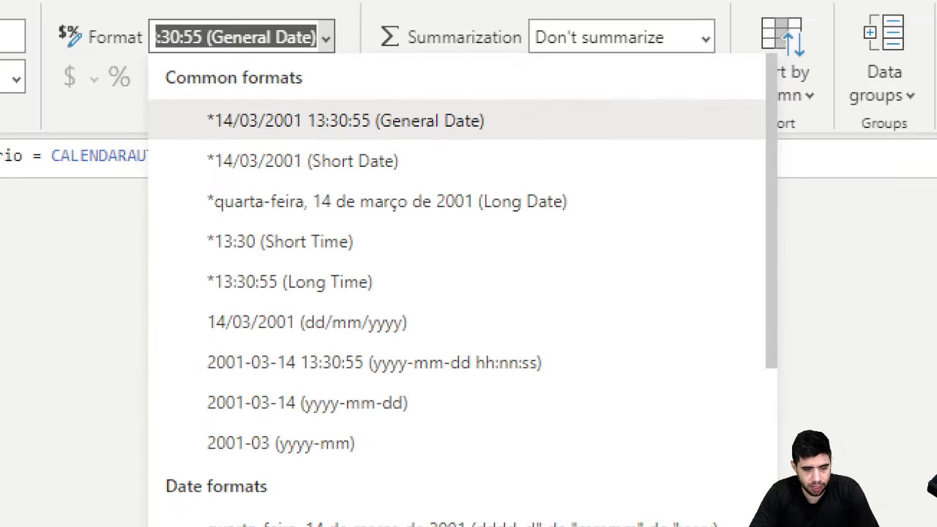
mouse_move(239, 119)
mouse_down()
mouse_move(333, 149)
mouse_move(351, 140)
mouse_up()
key(Escape)
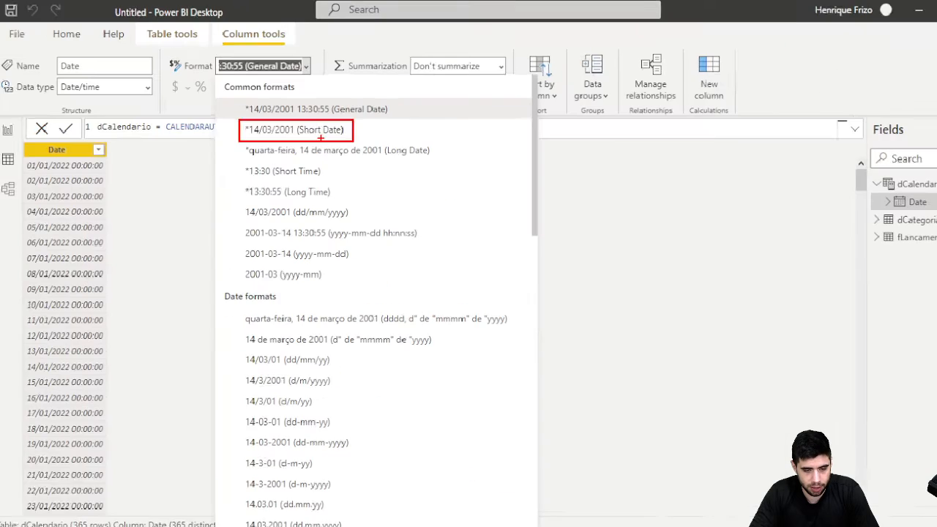
key(Escape)
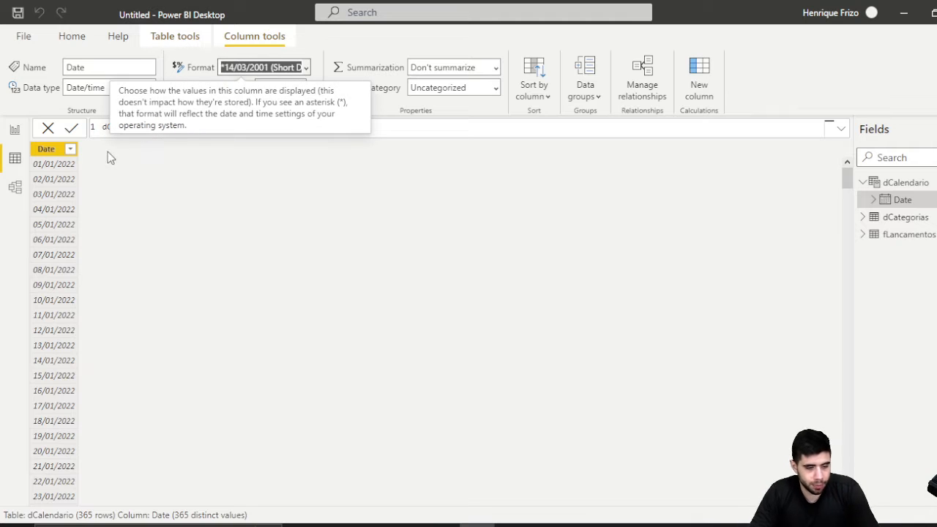
Rename the Date column of dCalendario as Data
double_click(45, 149)
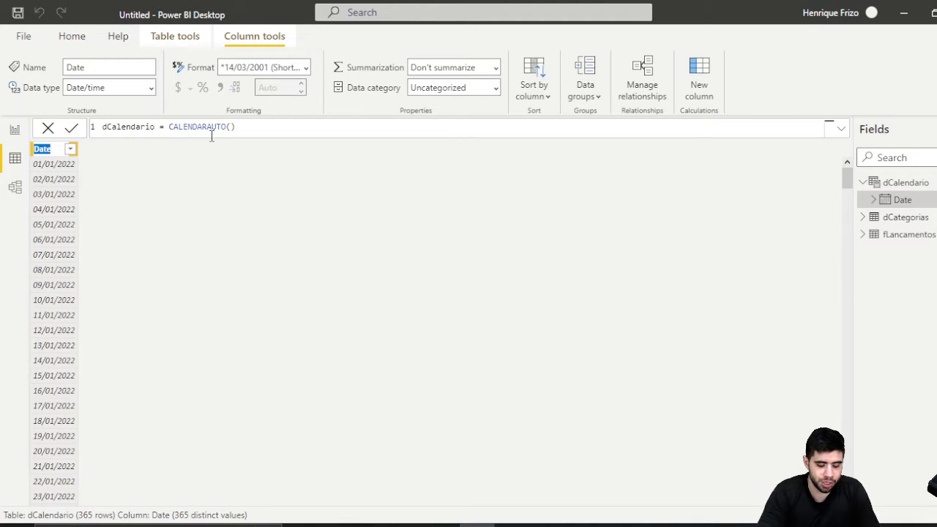
text(Date)
key(Return)
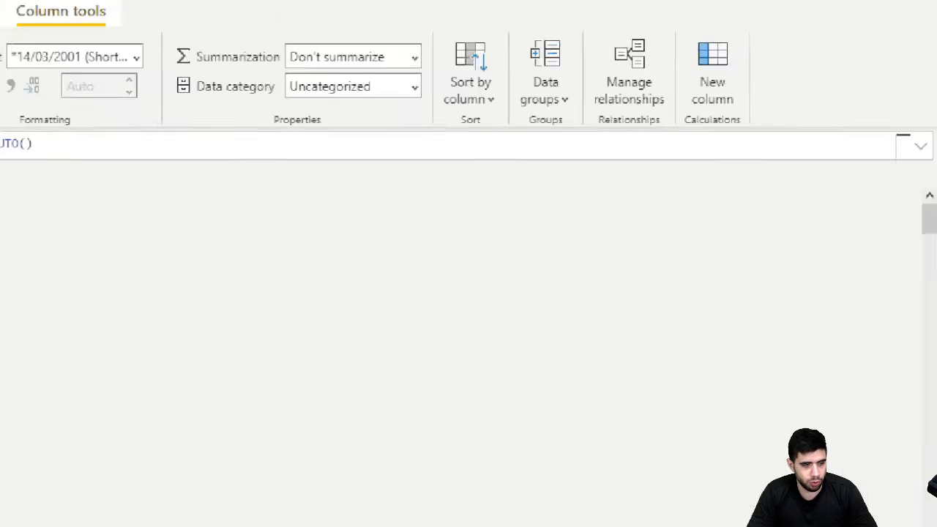
Add a calculated column to dCalendario with the formula Dia = DAY(dCalendario[Data])
mouse_move(592, 64)
mouse_down()
mouse_move(698, 183)
mouse_move(745, 176)
mouse_up()
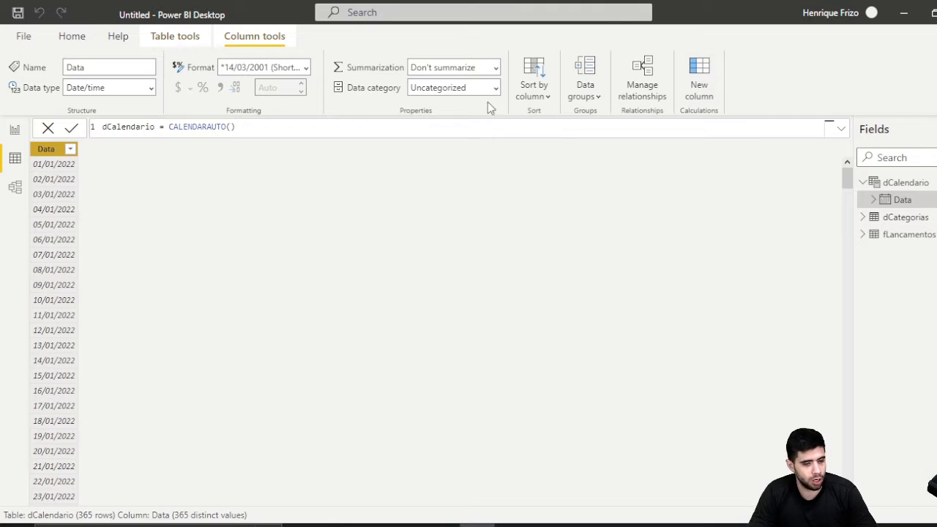
click(291, 111)
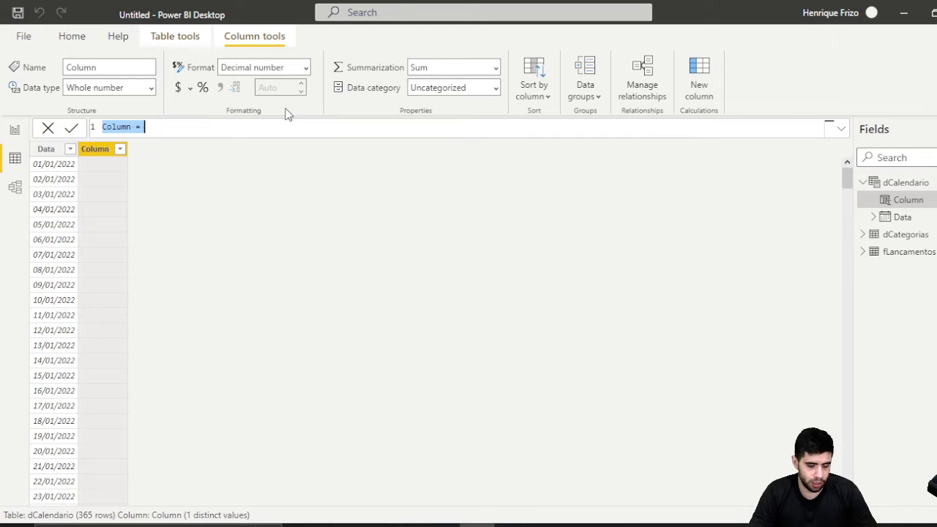
text(M)
key(BackSpace)
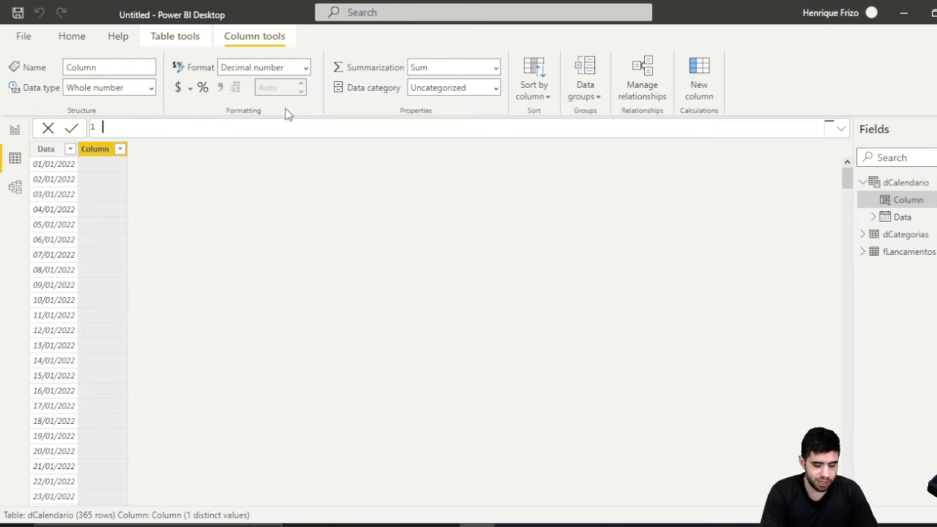
text(Dia)
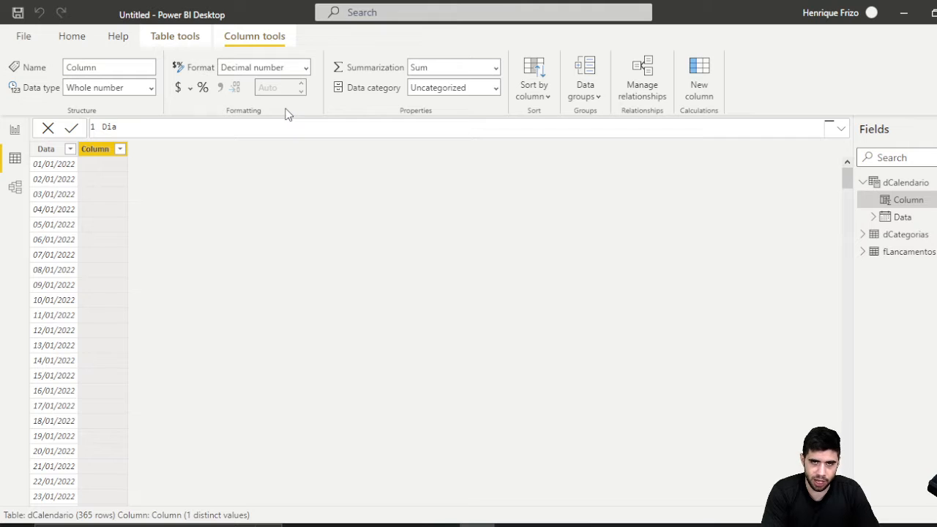
text( = )
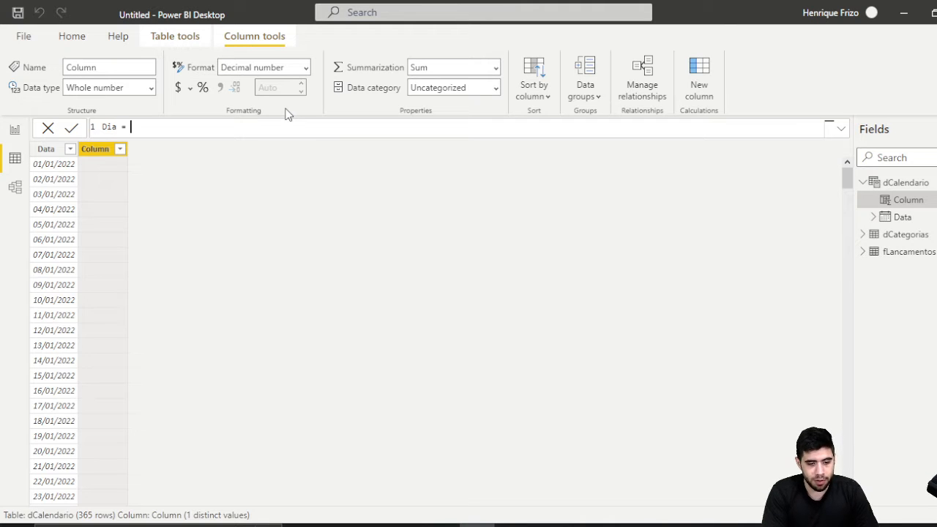
text(day()
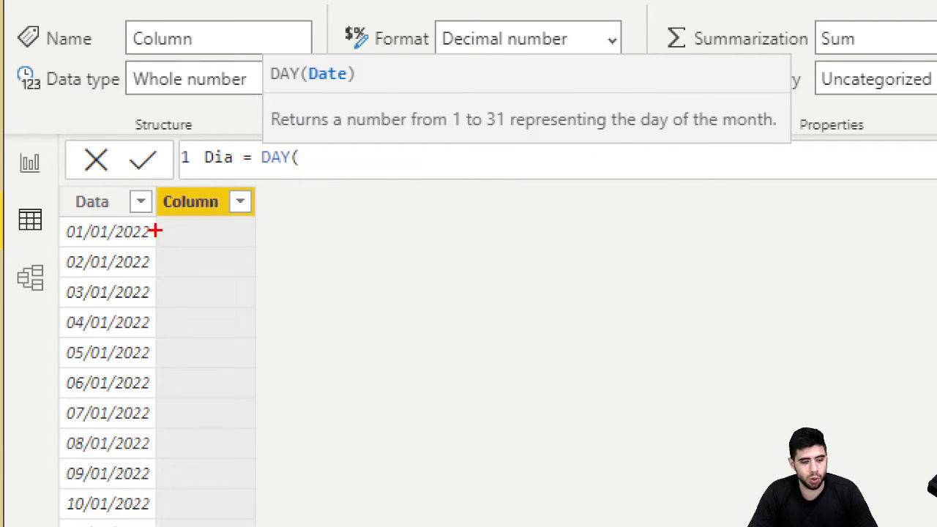
mouse_move(161, 222)
mouse_down()
mouse_move(63, 200)
mouse_move(76, 245)
mouse_move(103, 185)
mouse_move(72, 180)
mouse_up()
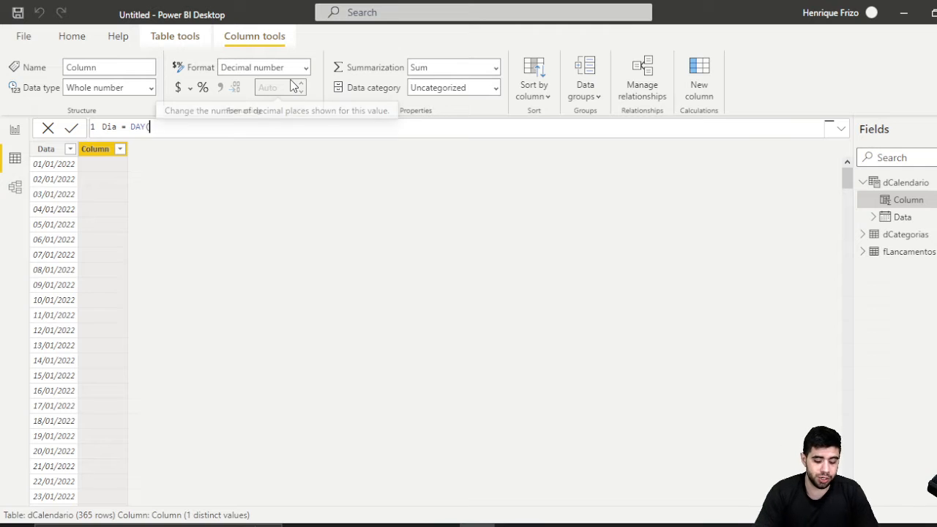
text(dcal)
key(Down)
key(Tab)
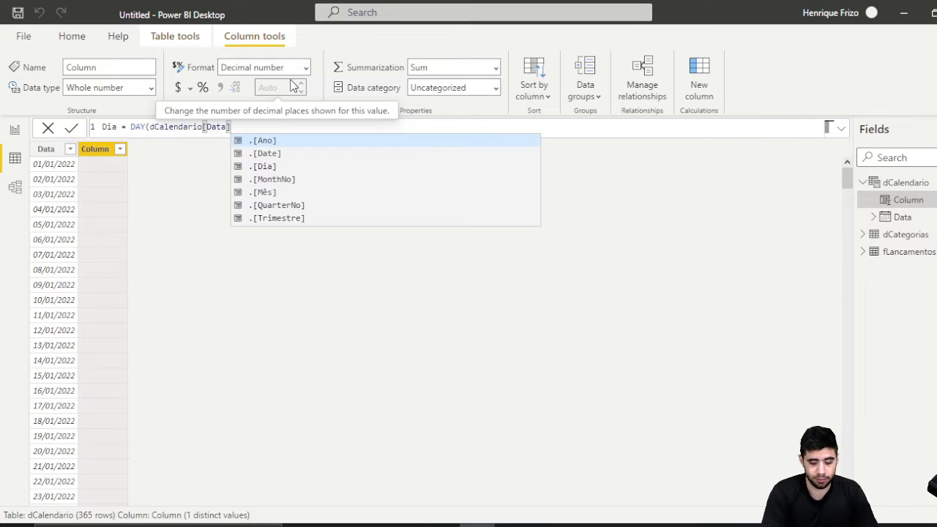
text())
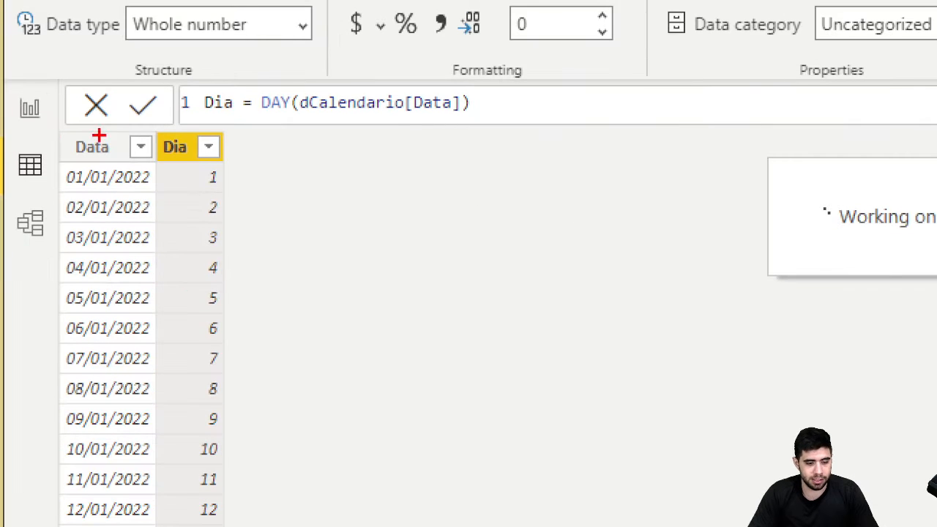
drag(262, 118, 293, 118)
drag(424, 123, 481, 108)
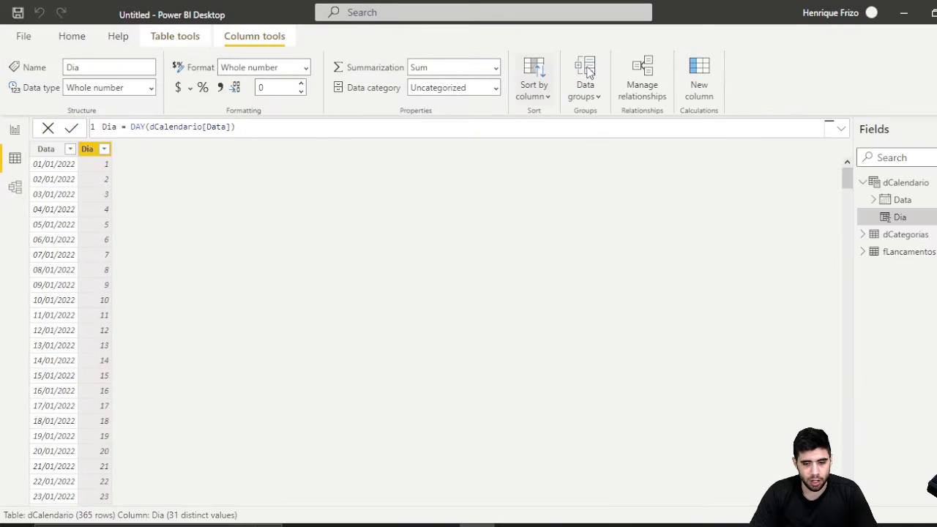
Add another calculated column to dCalendario with the formula Mes = MONTH(dCalendario[Data])
drag(685, 51, 725, 105)
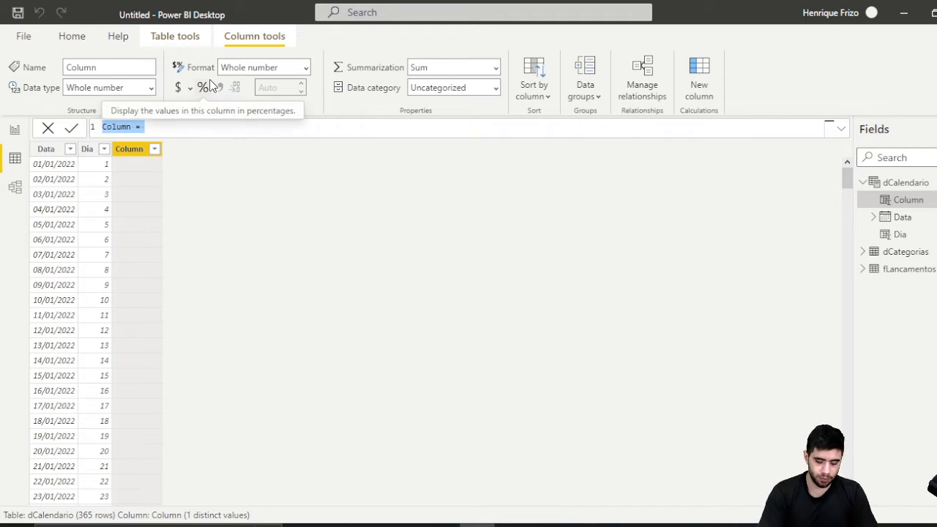
text(Mes = month)
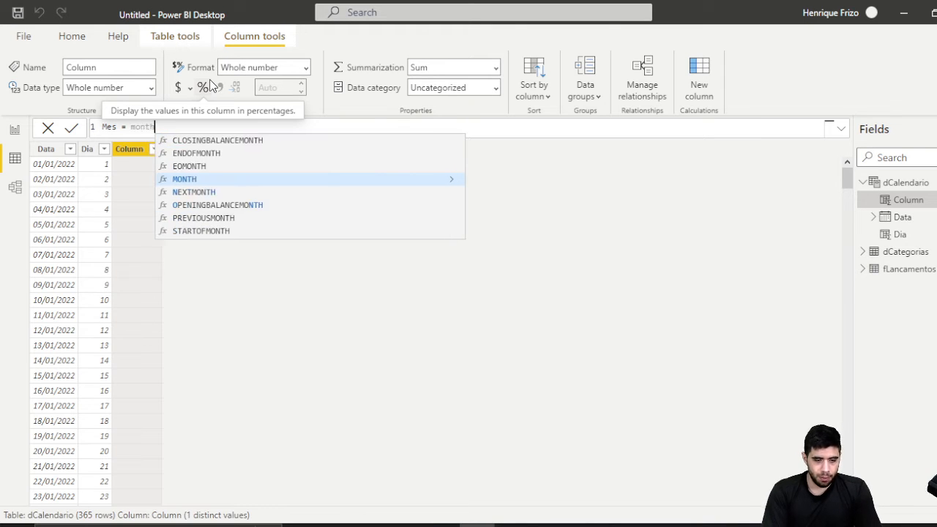
key(Tab)
text(d)
key(Down)
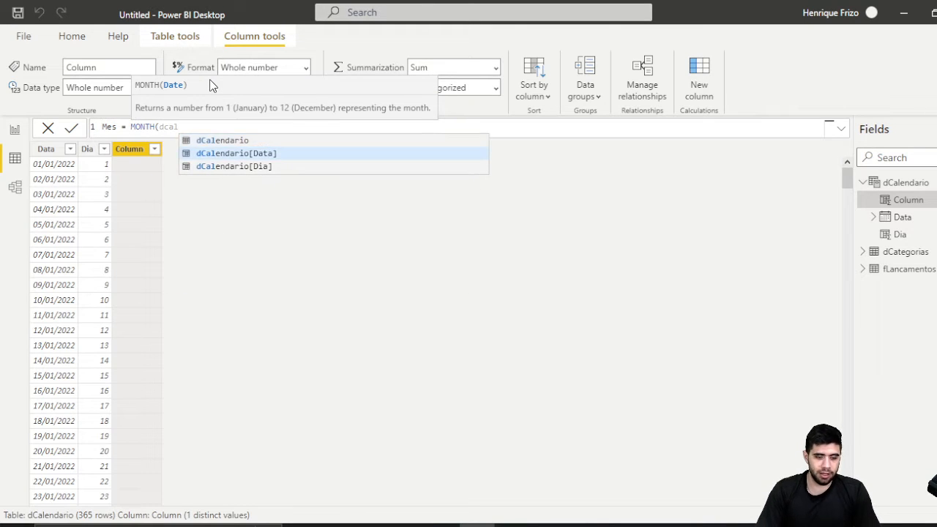
key(Tab)
text())
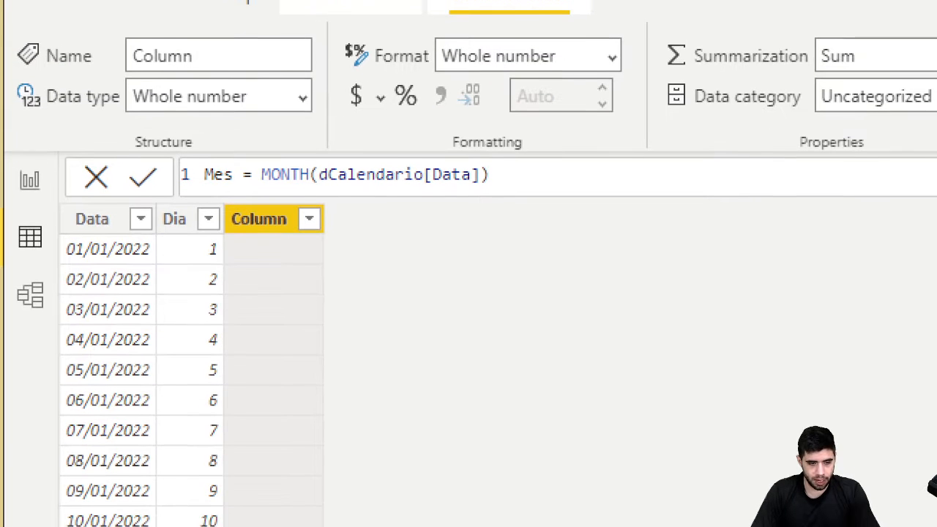
mouse_move(128, 151)
mouse_down()
mouse_move(402, 260)
mouse_move(524, 225)
mouse_move(529, 216)
mouse_up()
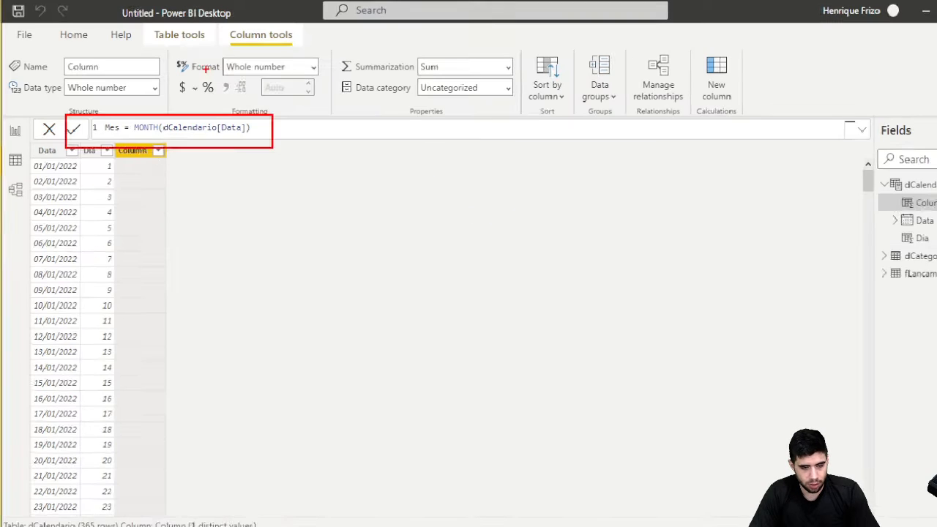
key(Return)
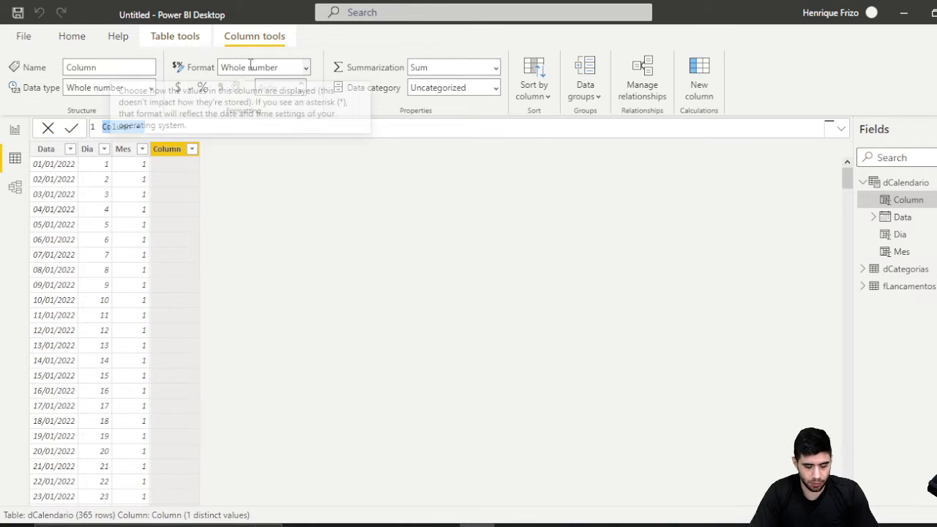
Define the new calculated column in dCalendario with the formula Trimestre = QUARTER(dCalendario[Data])
text(tr)
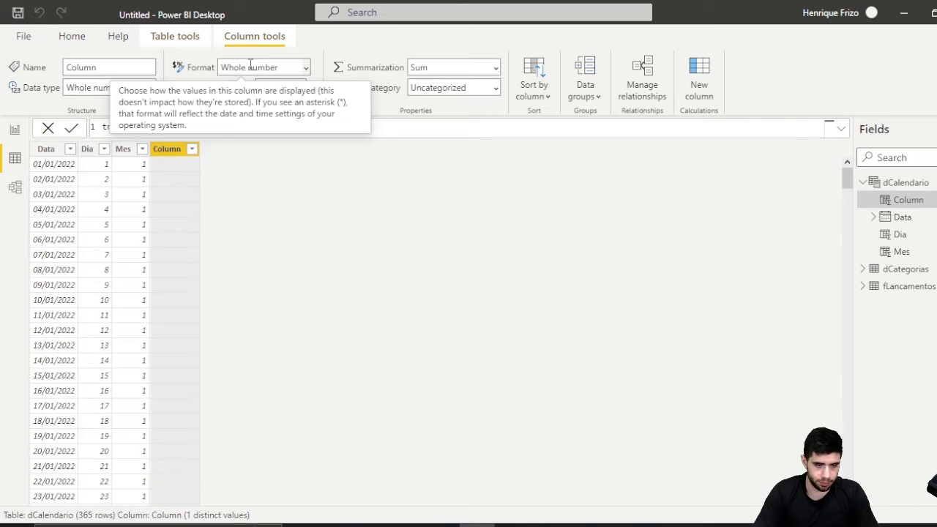
text(imestre)
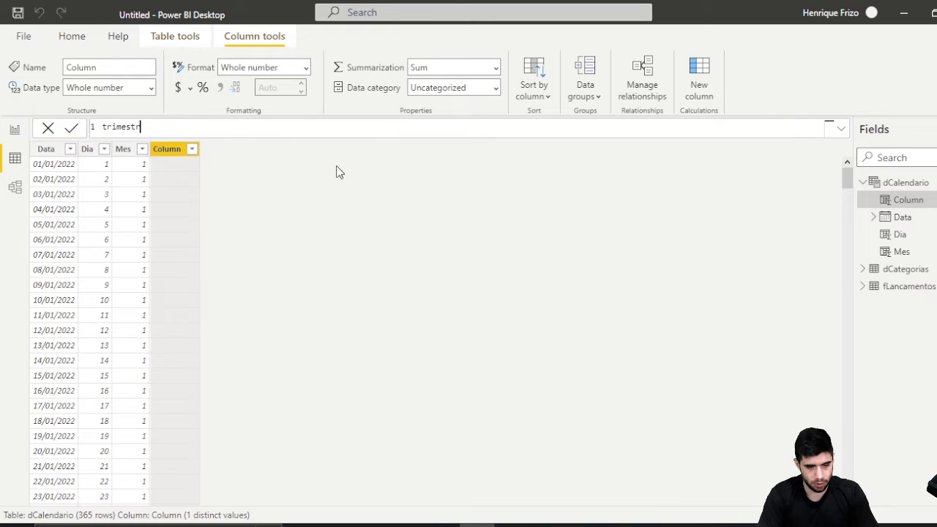
key(BackSpace)
key(BackSpace)
key(BackSpace)
key(BackSpace)
key(BackSpace)
key(BackSpace)
key(BackSpace)
key(BackSpace)
text(Tr)
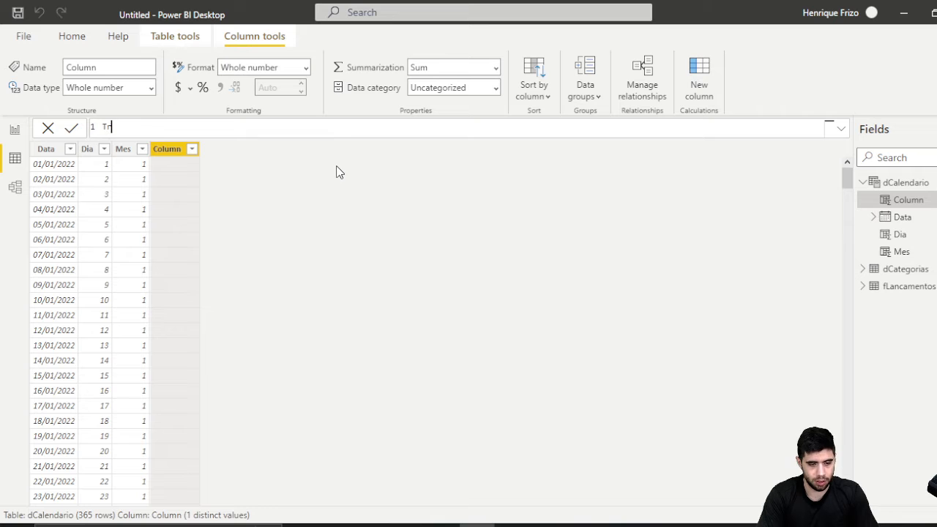
text(imestre = quar)
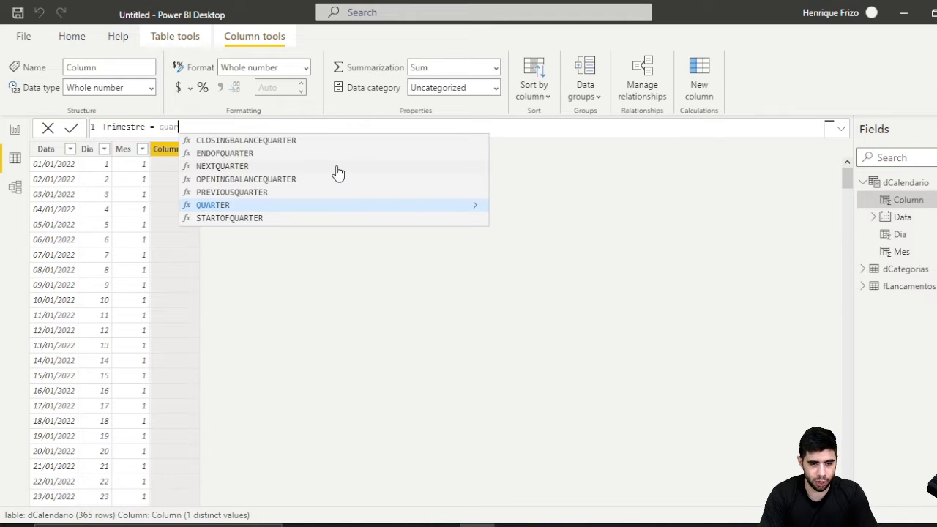
key(Tab)
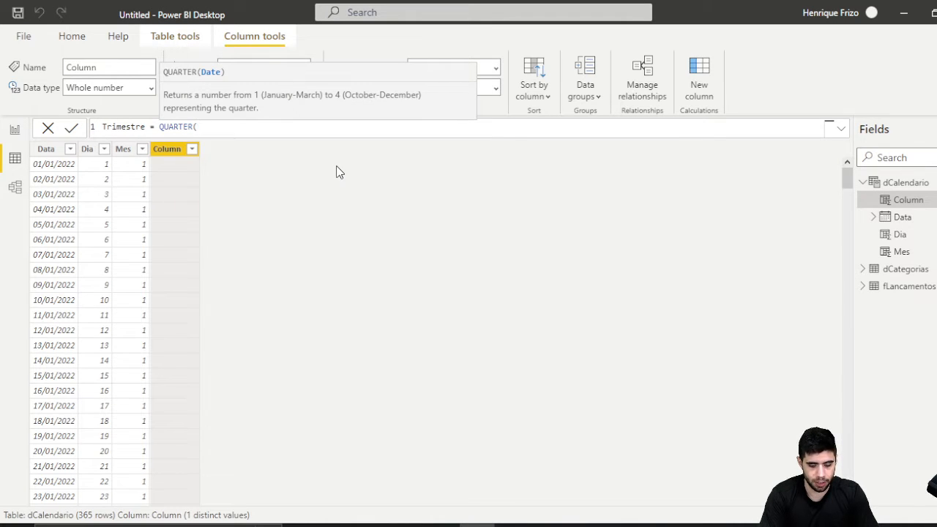
text(dcal)
key(Down)
key(Tab)
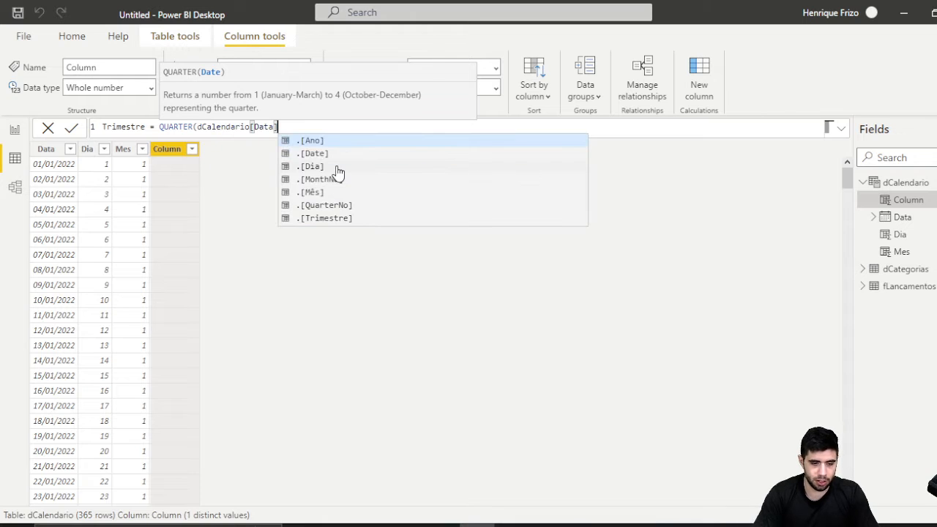
key(Escape)
text())
key(Return)
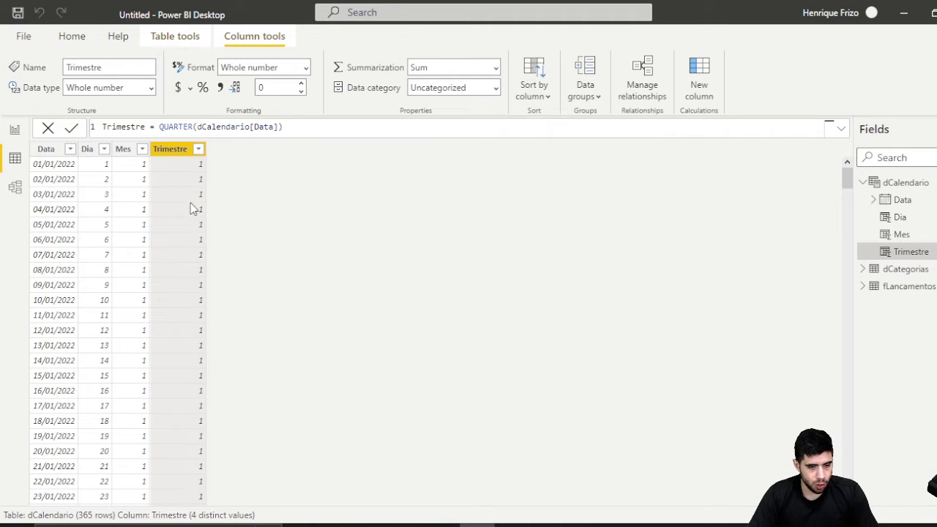
key(ctrl+1)
click(59, 192)
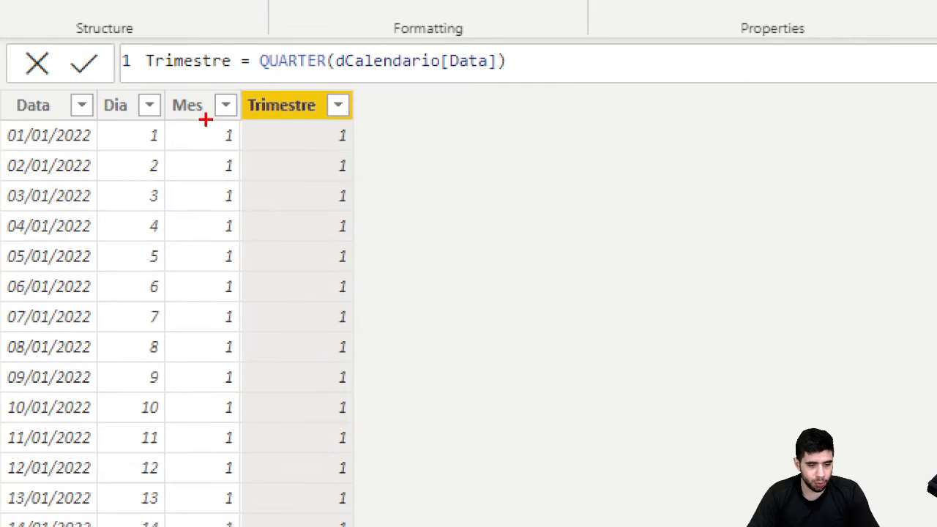
mouse_move(153, 93)
mouse_down()
mouse_move(164, 128)
mouse_move(219, 136)
mouse_up()
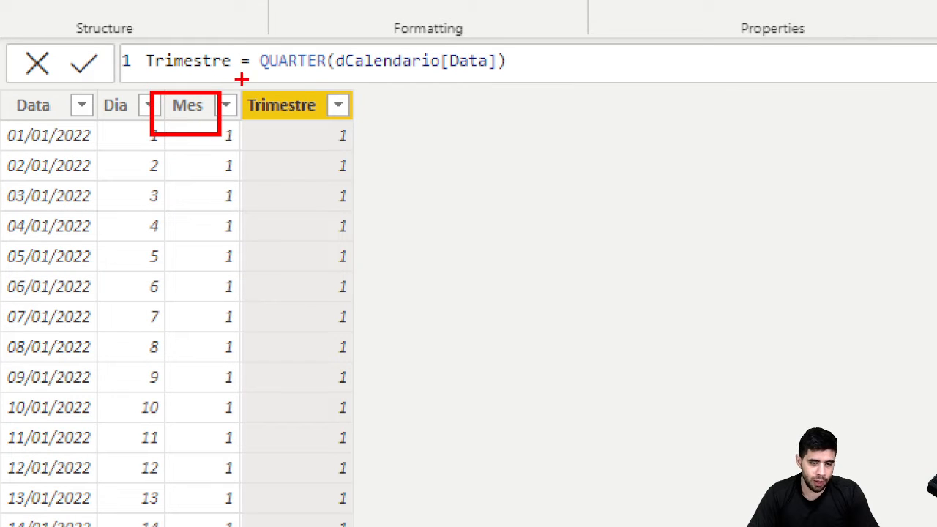
drag(248, 71, 325, 80)
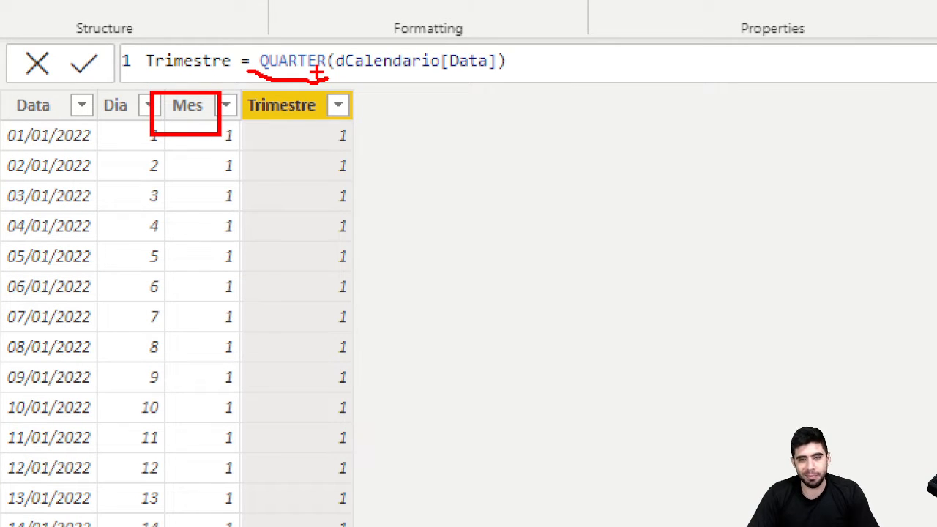
key(Escape)
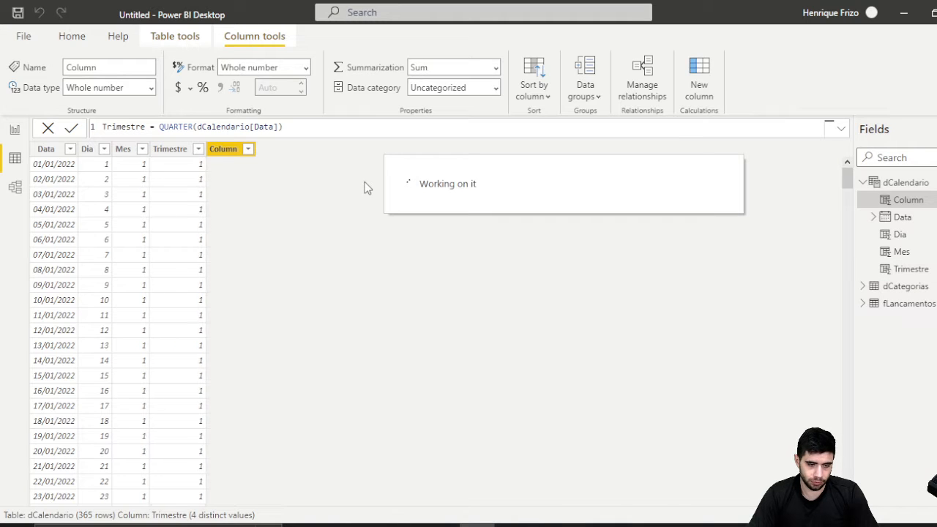
Add a calculated column to dCalendario with the formula Mes nome = FORMAT(dCalendario[Data], "mmm")
text(Mes nome)
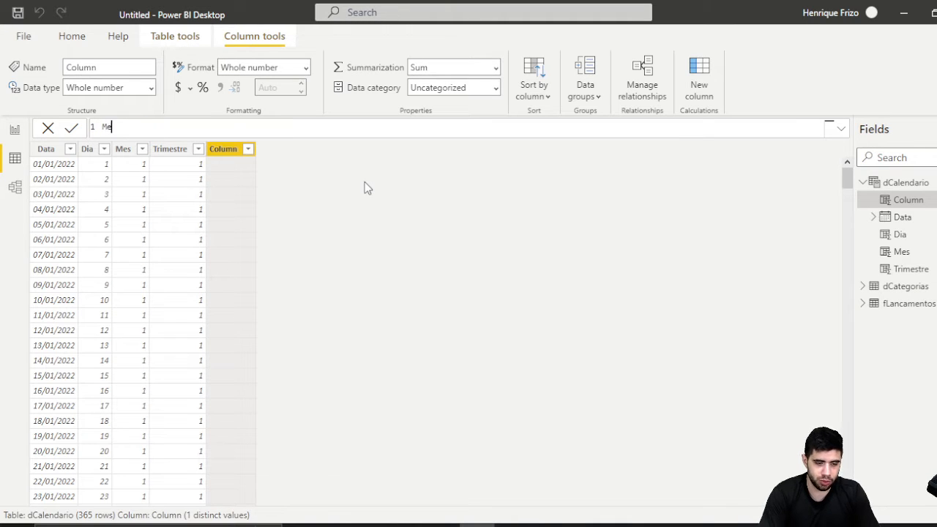
text( = FORMAT()
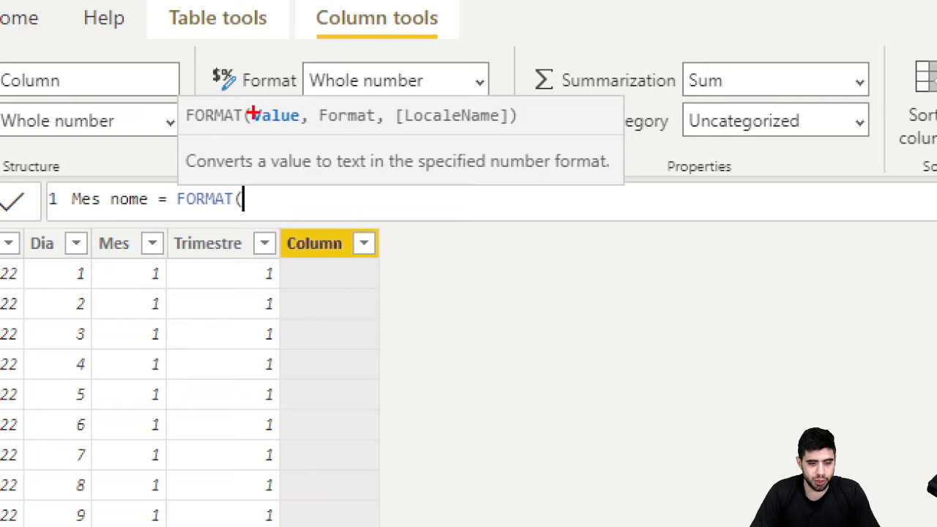
drag(190, 94, 224, 91)
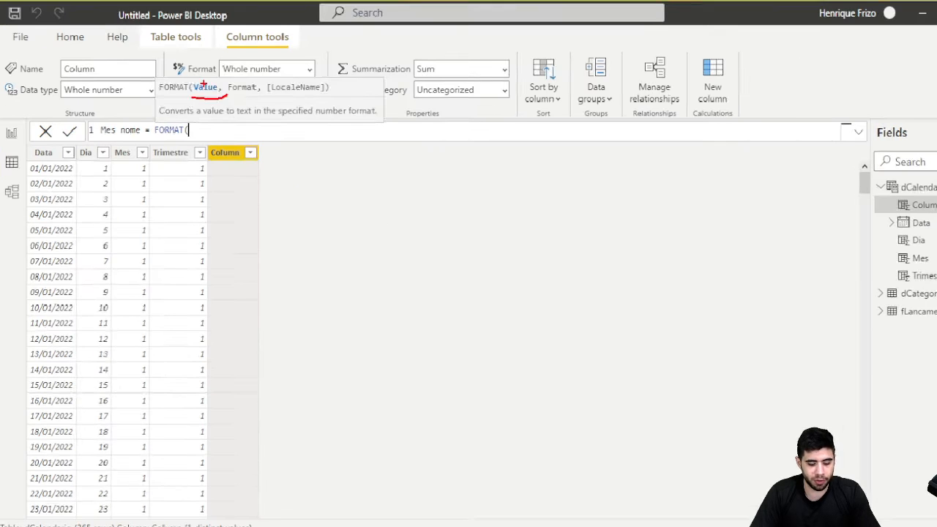
text(dca)
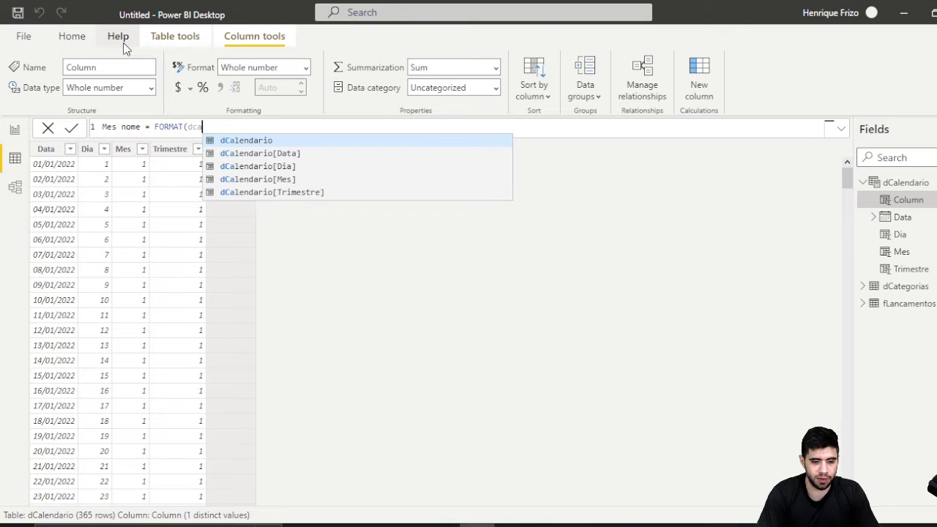
key(Down)
key(Down)
key(Up)
key(Tab)
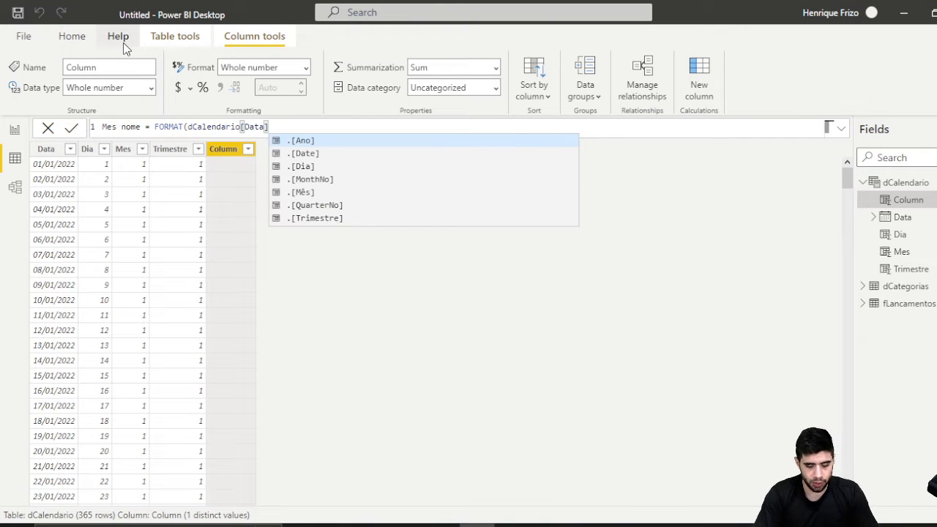
text(,)
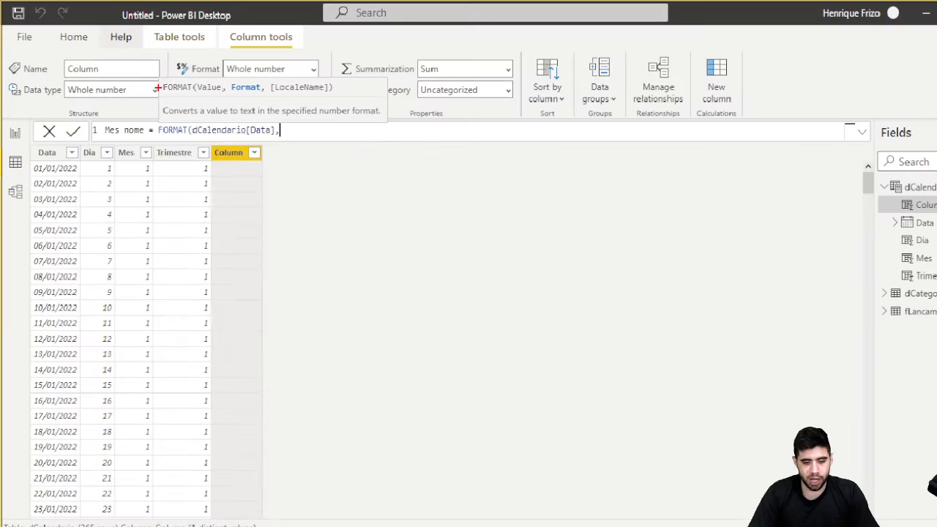
text( "mm)
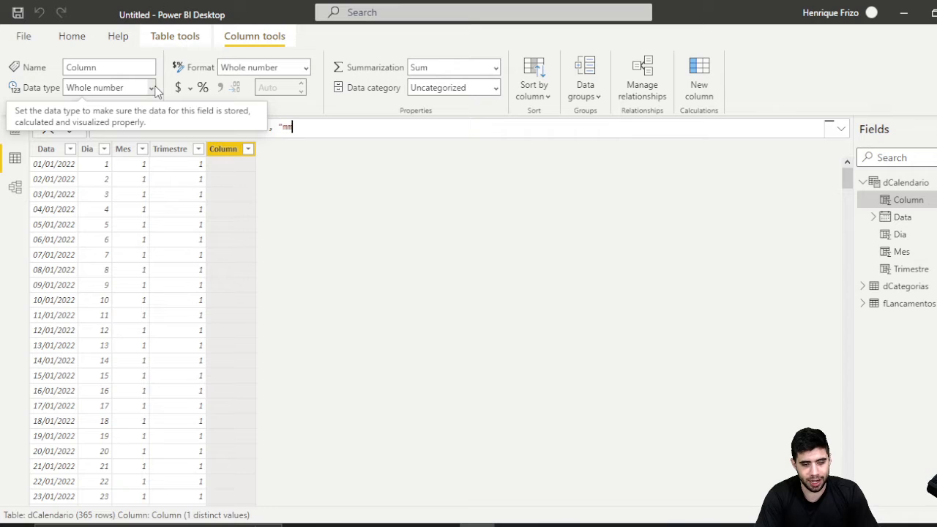
text(m"))
key(Return)
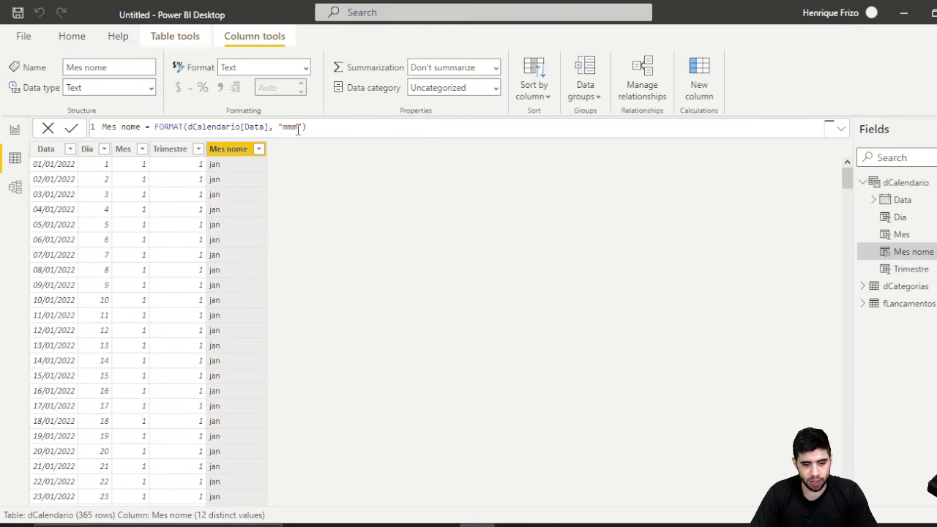
Try the full month name in the Mes nome column by changing its format string to "mmmm"
click(298, 127)
text(m)
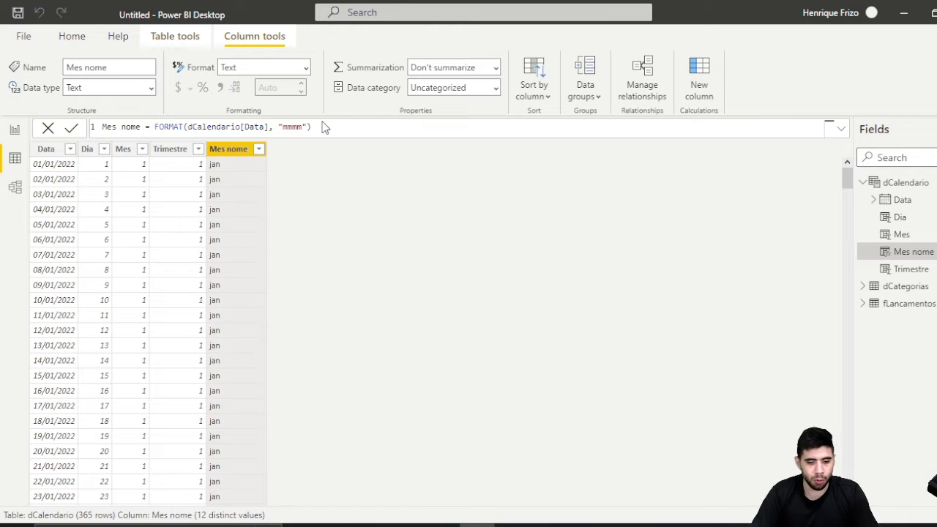
key(Return)
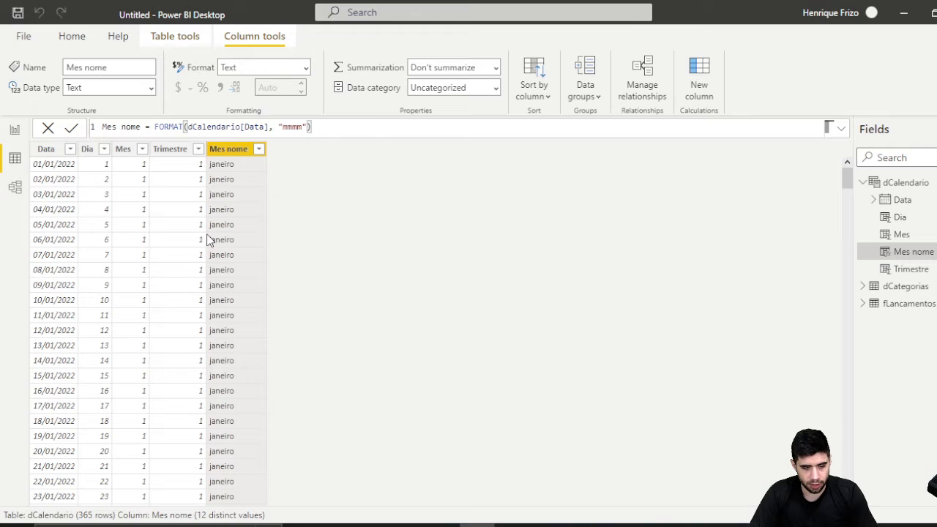
click(303, 126)
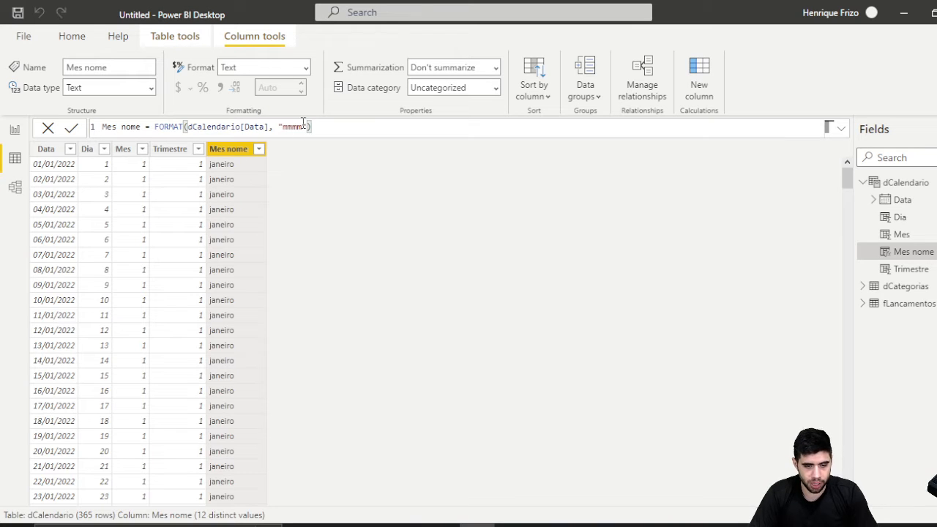
key(BackSpace)
text(m)
key(Return)
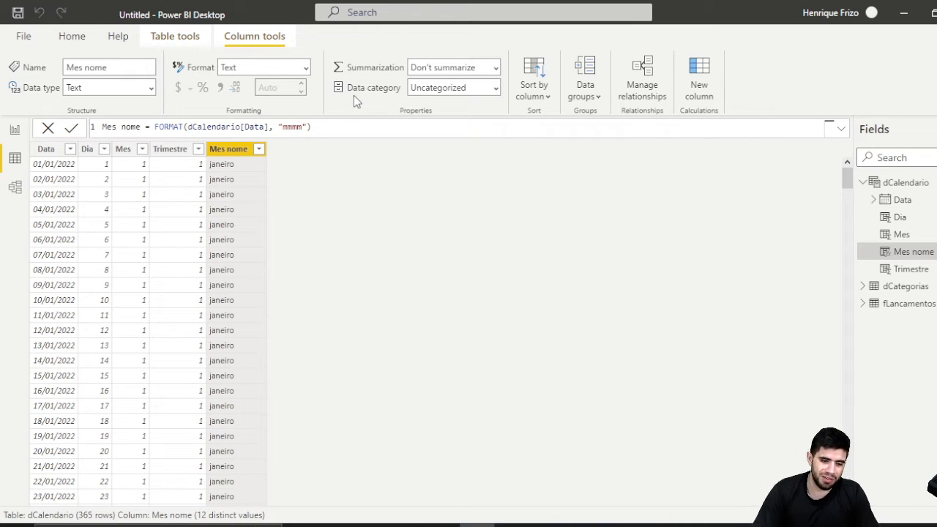
Set the format string of the Mes nome formula back to the abbreviated month, "mmm"
click(303, 128)
key(BackSpace)
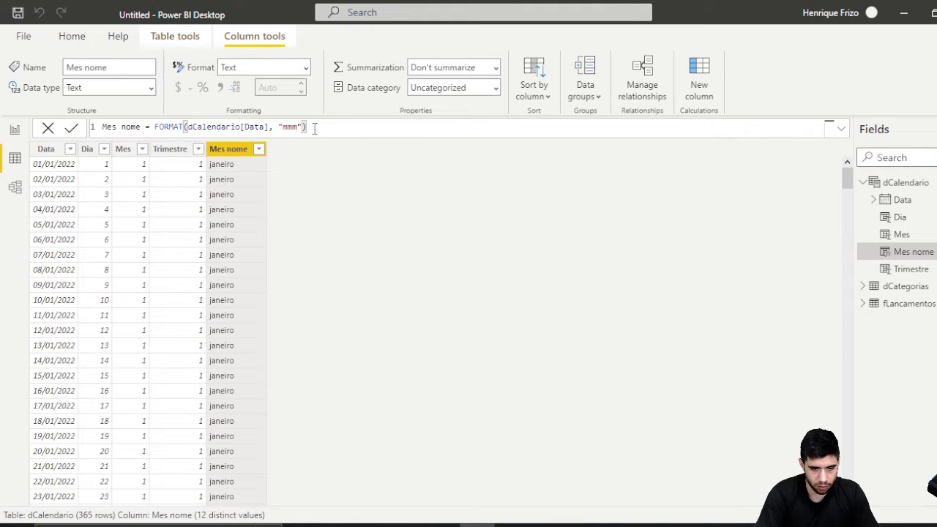
key(BackSpace)
key(BackSpace)
key(BackSpace)
text(mmm)
key(Return)
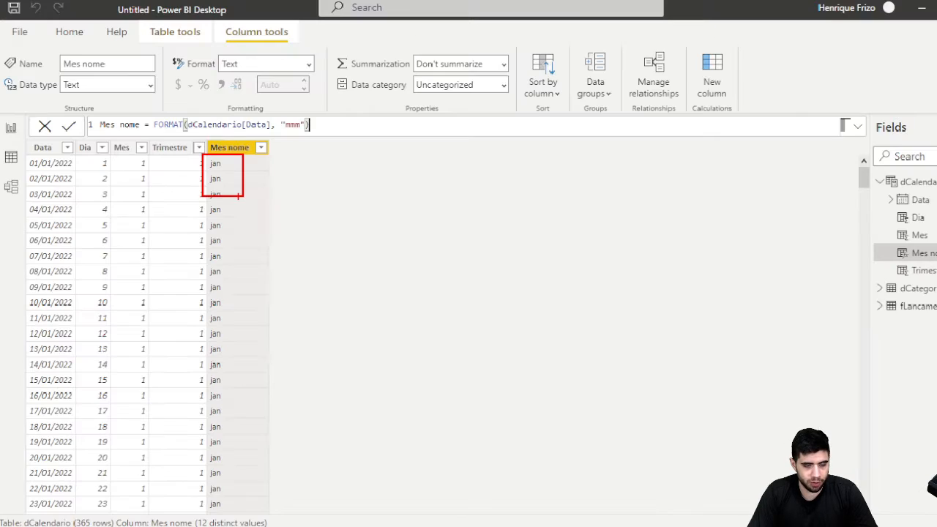
Convert the month names to uppercase by changing the formula to Mes nome = UPPER(FORMAT(dCalendario[Data], "mmm"))
click(154, 127)
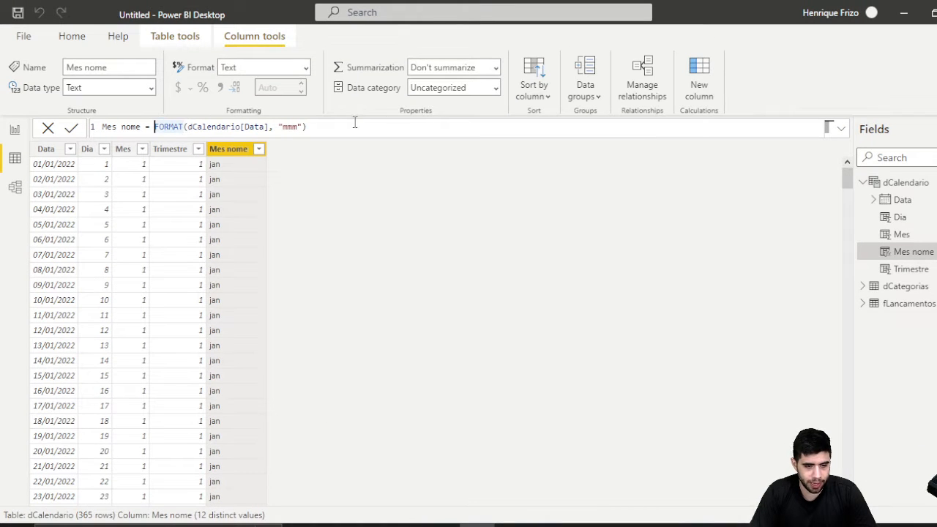
text(uPPER()
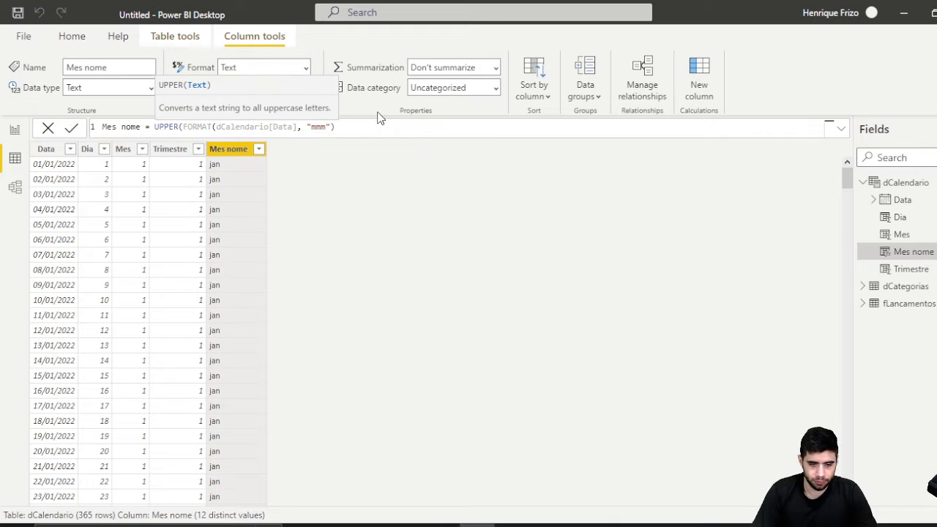
click(373, 123)
text())
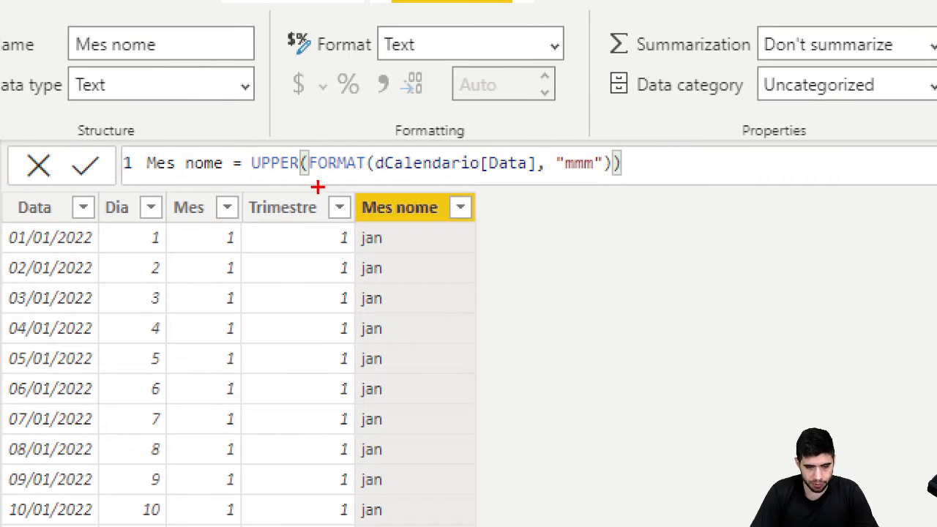
drag(187, 135, 196, 134)
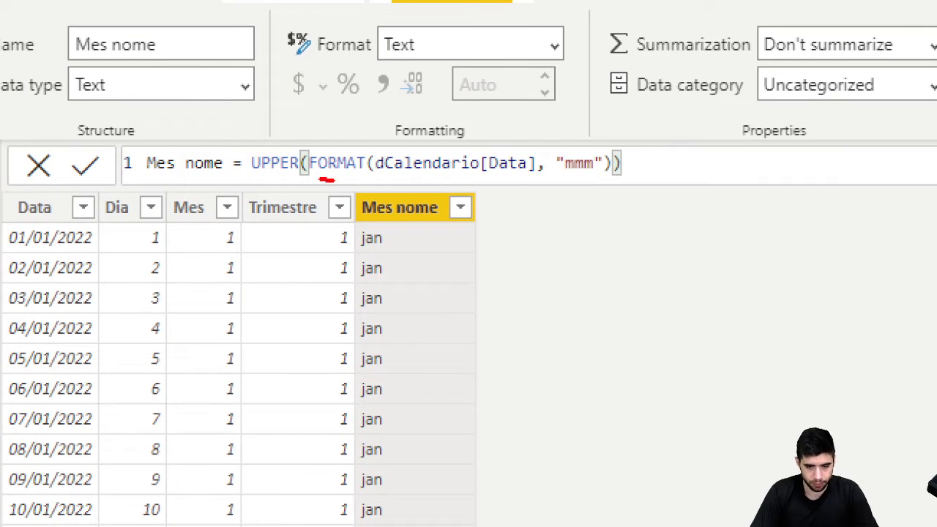
mouse_move(335, 180)
mouse_down()
mouse_move(523, 188)
mouse_move(613, 179)
mouse_up()
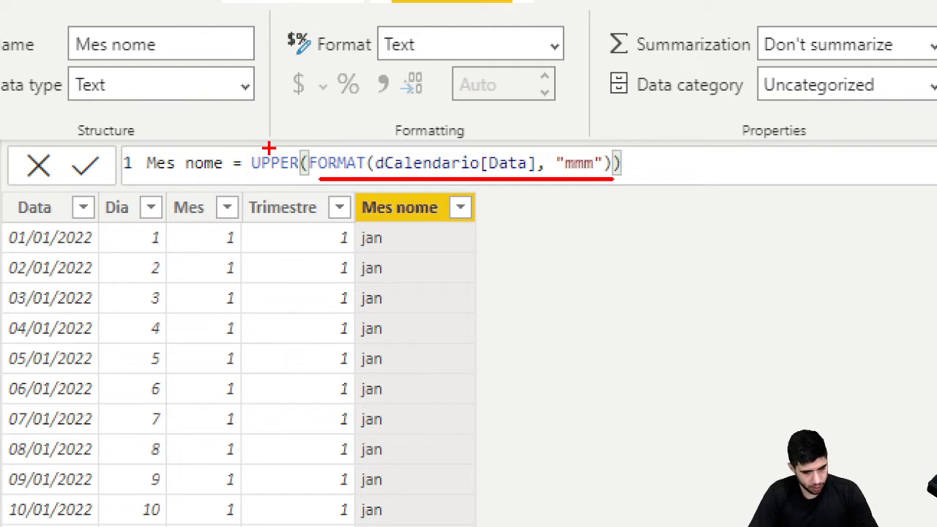
key(Escape)
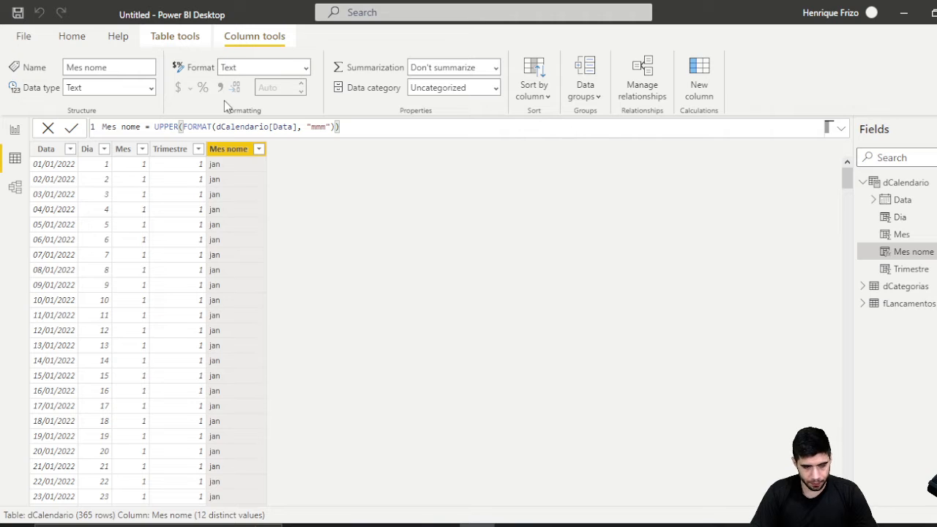
key(Return)
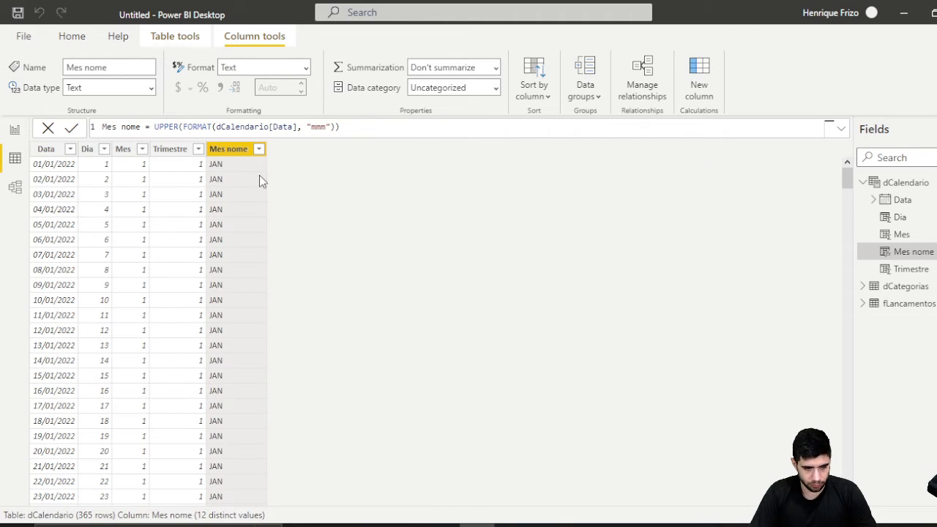
drag(218, 109, 325, 234)
key(Escape)
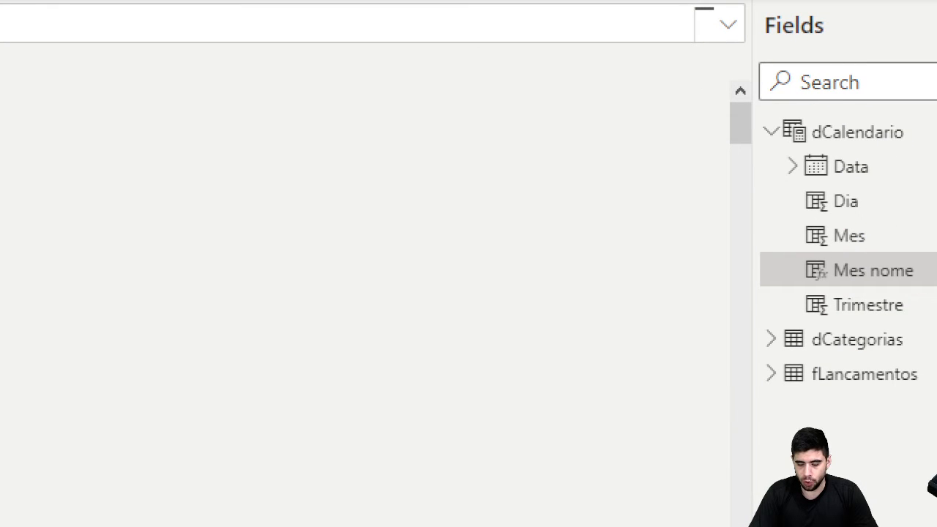
drag(738, 104, 936, 148)
key(Escape)
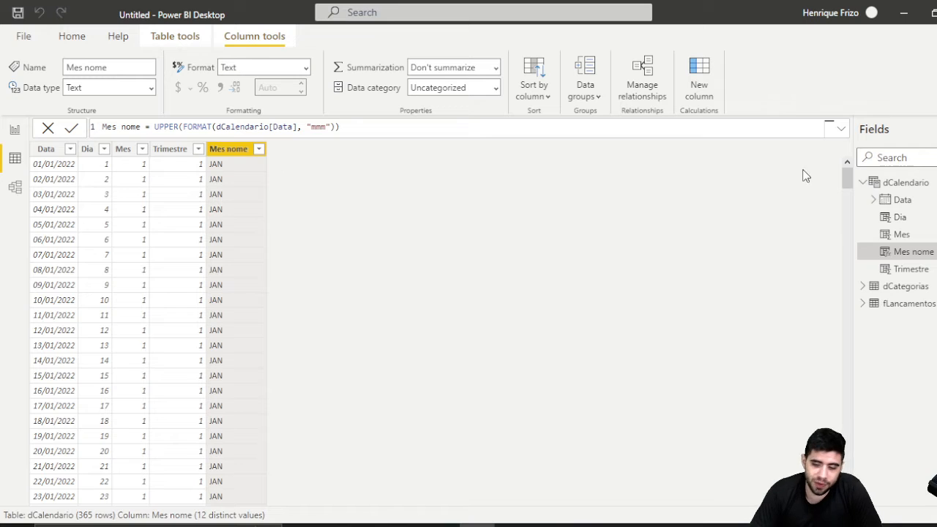
Mark dCalendario as a date table, using its Data column as the date column
right_click(894, 182)
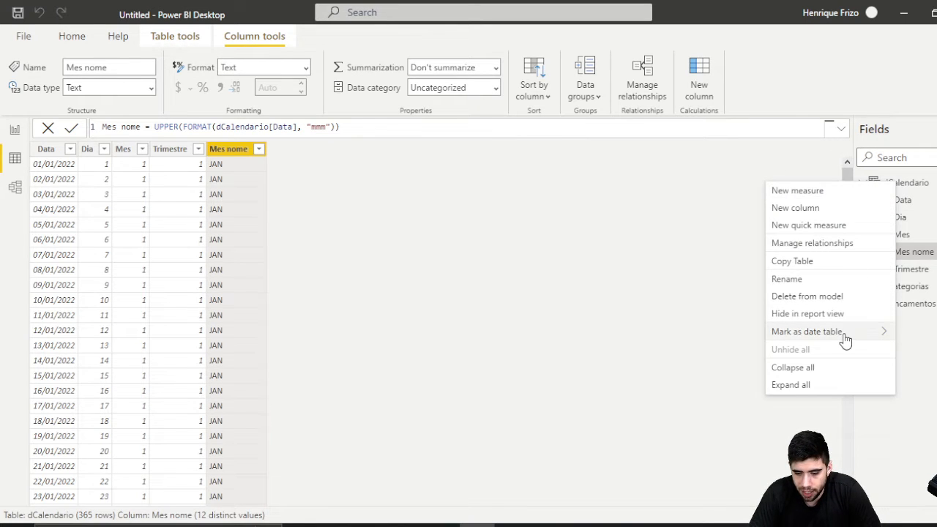
mouse_move(845, 341)
key(ctrl+1)
click(844, 333)
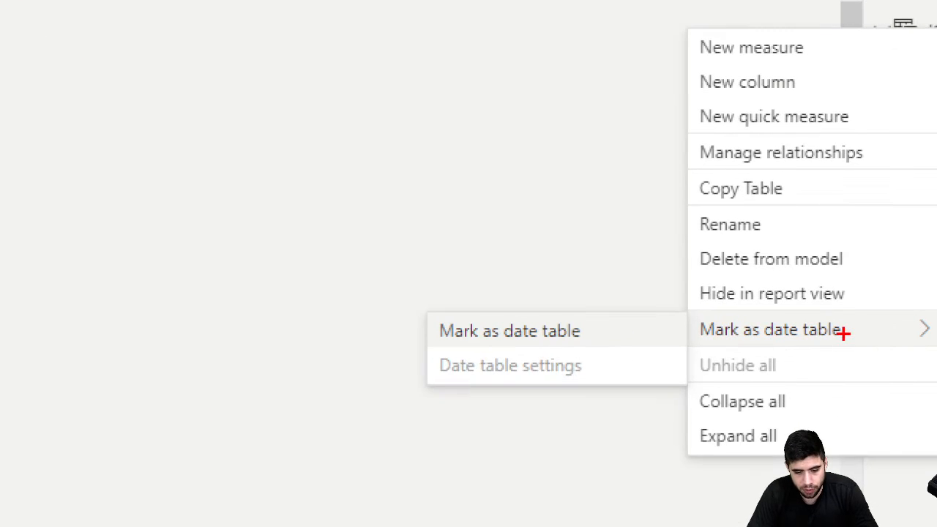
mouse_move(400, 311)
mouse_down()
mouse_move(515, 339)
mouse_move(645, 351)
mouse_up()
key(Escape)
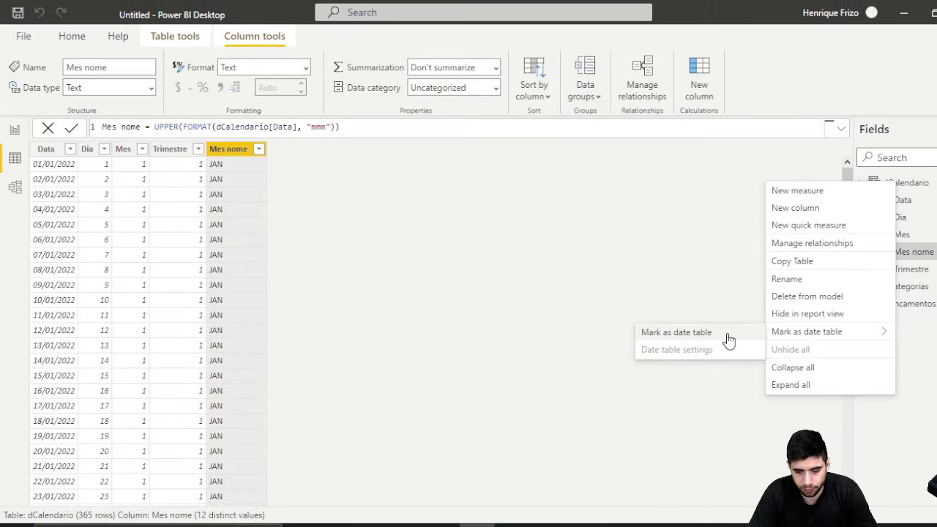
click(724, 334)
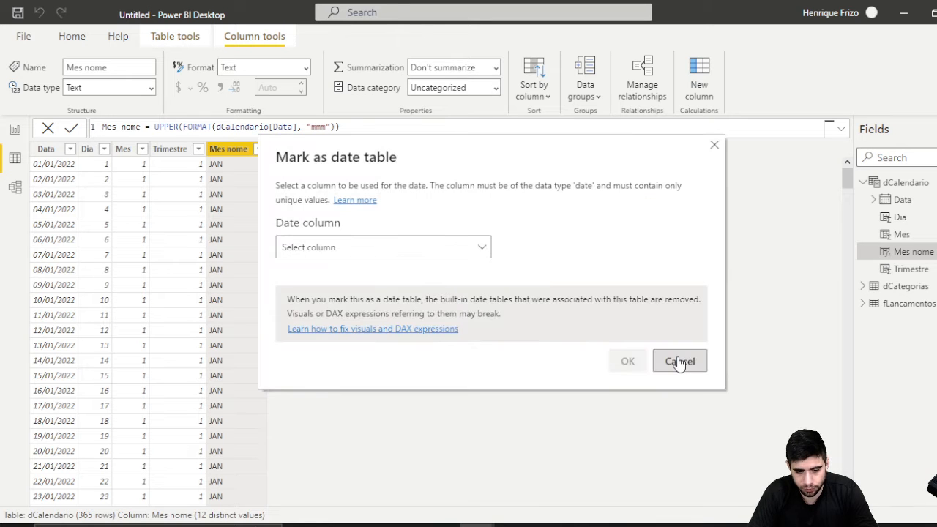
click(428, 247)
click(334, 294)
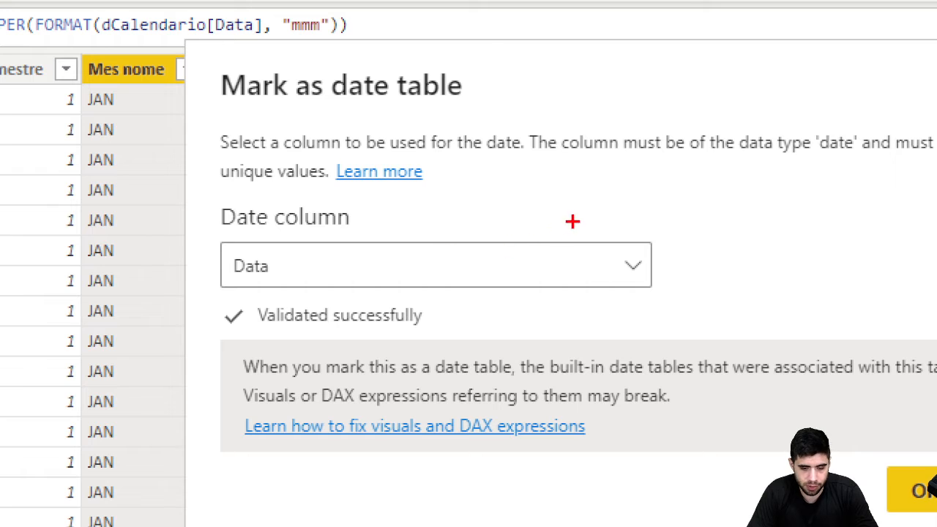
drag(488, 202, 609, 289)
drag(145, 212, 259, 236)
mouse_move(349, 252)
mouse_down()
mouse_move(220, 330)
mouse_move(549, 344)
mouse_move(511, 243)
mouse_move(503, 163)
mouse_move(439, 63)
mouse_up()
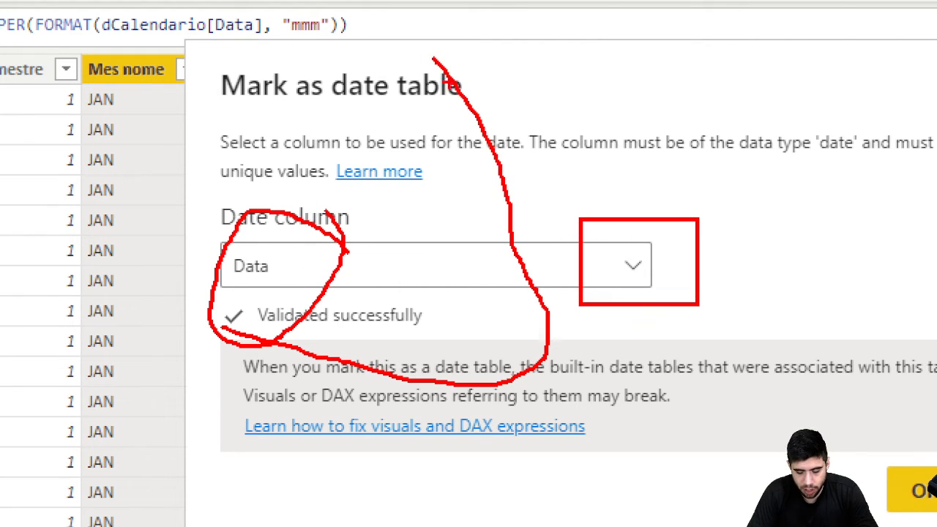
click(642, 361)
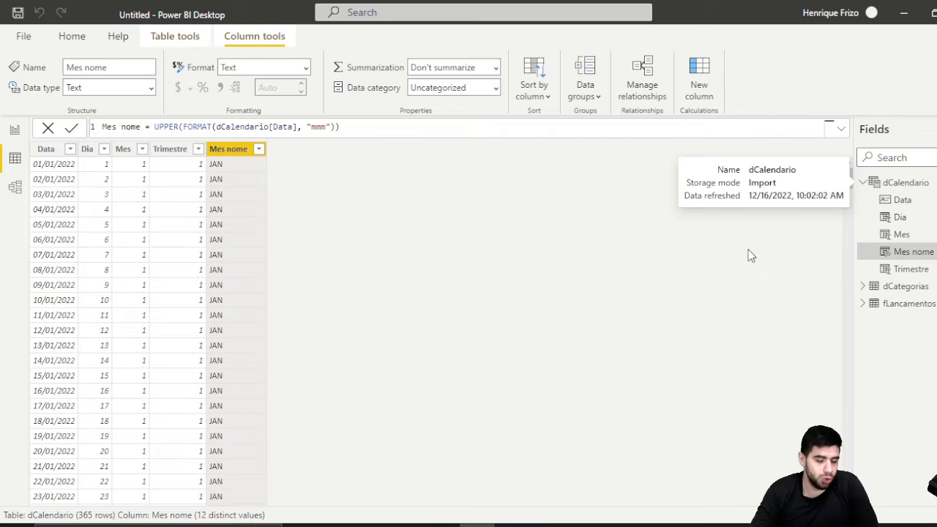
In the model view, create a relationship between the Data column of fLancamentos and the Data column of dCalendario
click(28, 180)
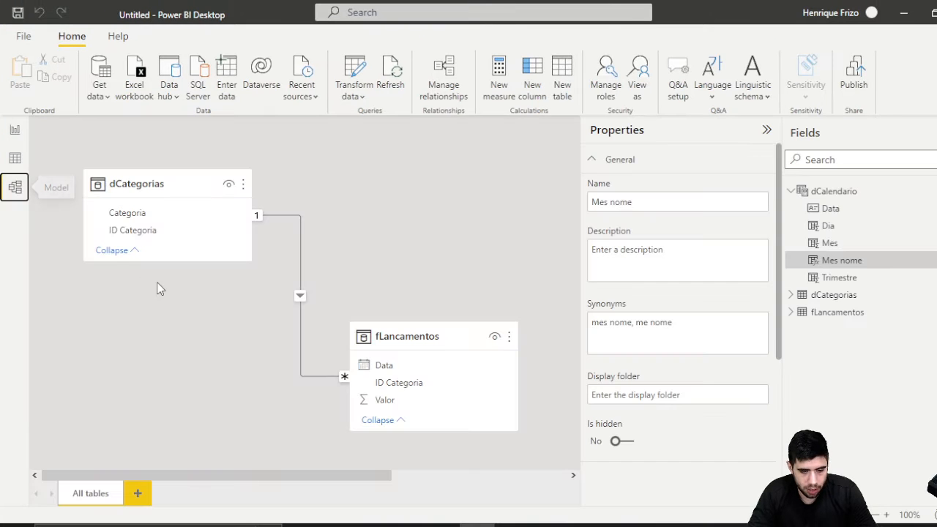
click(766, 130)
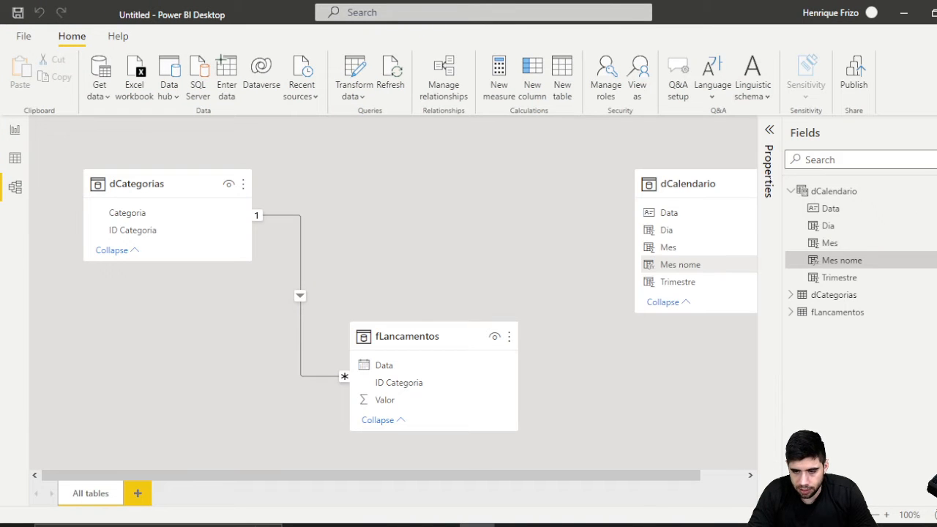
click(935, 132)
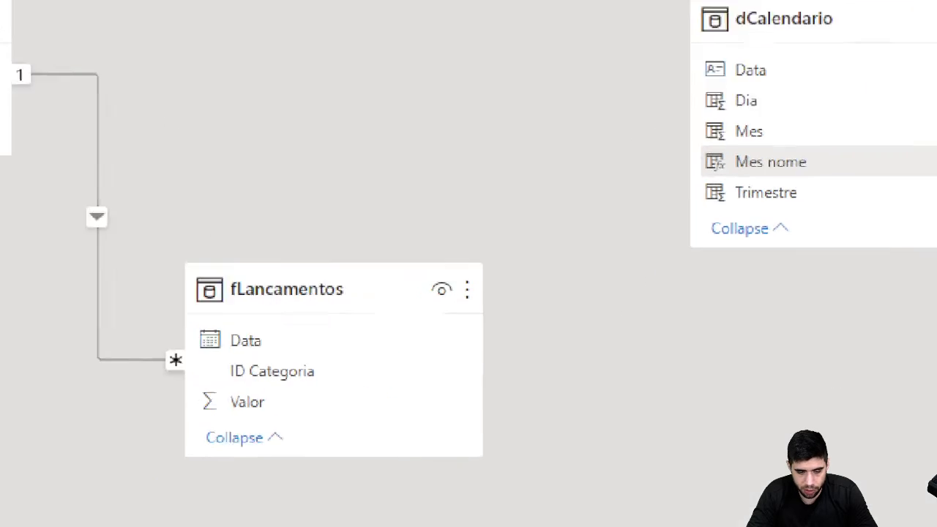
click(557, 390)
mouse_move(512, 338)
mouse_down()
mouse_move(649, 33)
mouse_move(711, 20)
mouse_move(737, 2)
mouse_up()
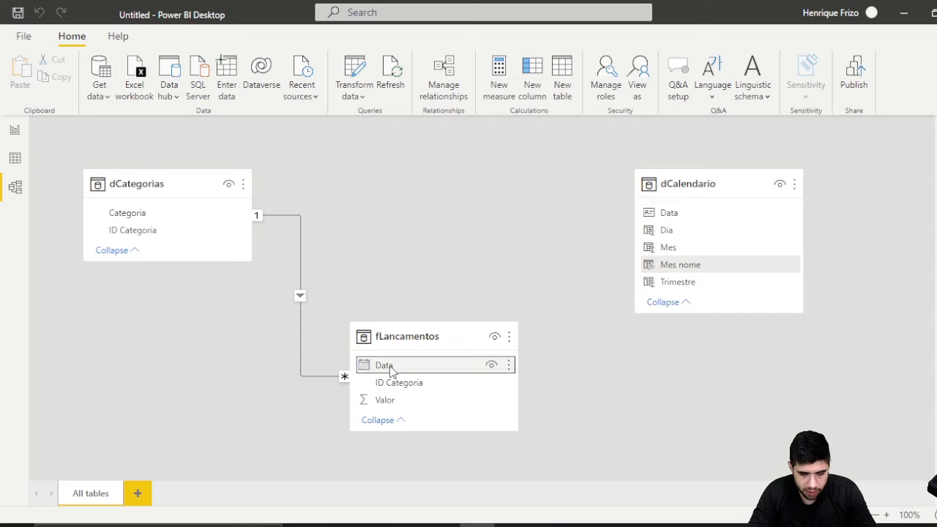
drag(225, 352, 457, 325)
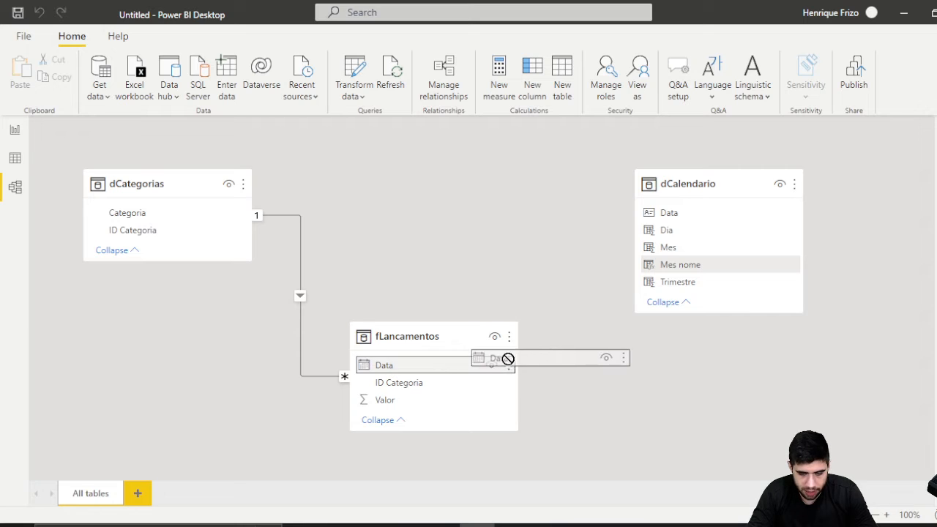
drag(507, 359, 669, 214)
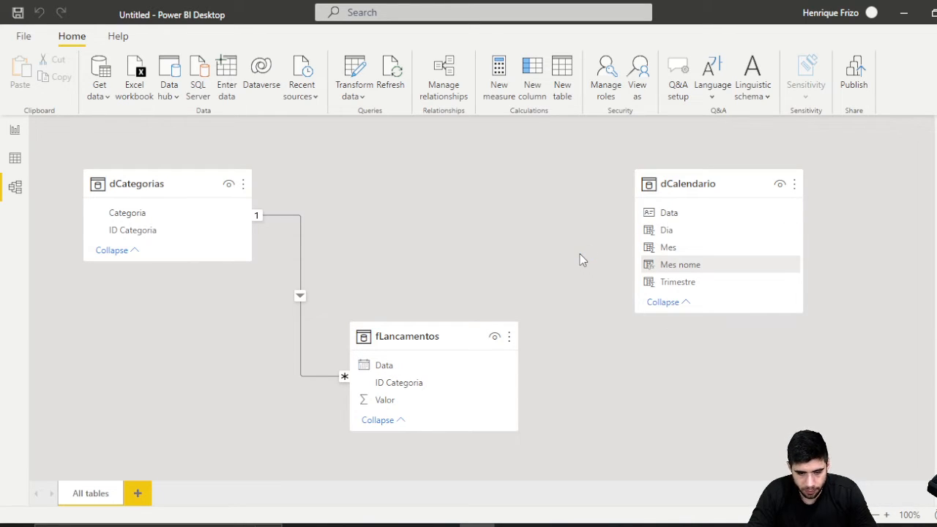
key(ctrl+2)
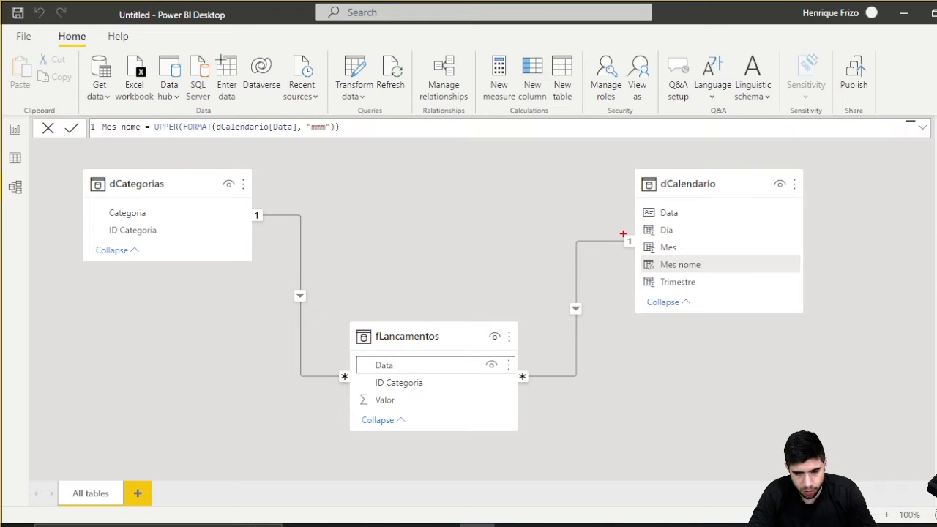
mouse_move(630, 233)
mouse_down()
mouse_move(629, 259)
mouse_move(622, 229)
mouse_up()
mouse_move(535, 347)
mouse_down()
mouse_move(499, 381)
mouse_move(573, 338)
mouse_up()
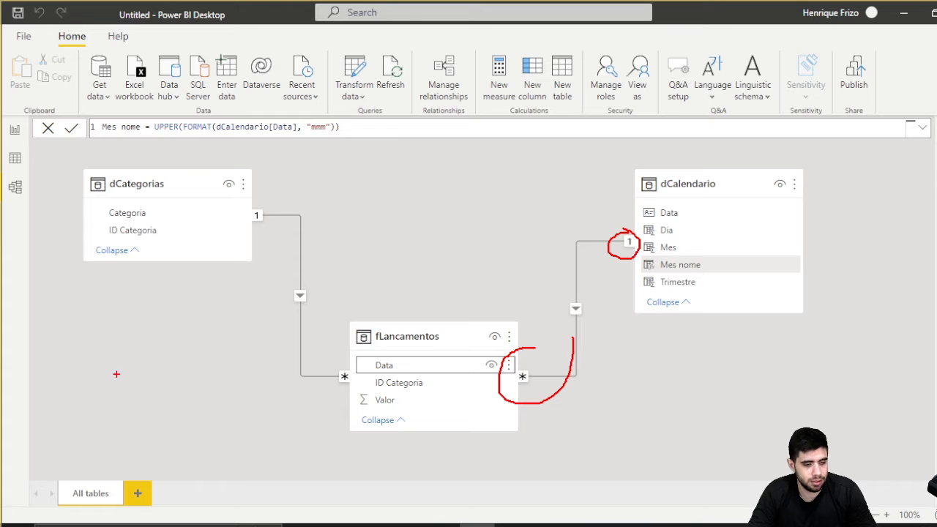
key(Escape)
From the report view, create an empty manually entered table named Medidas and load it into the model
click(15, 130)
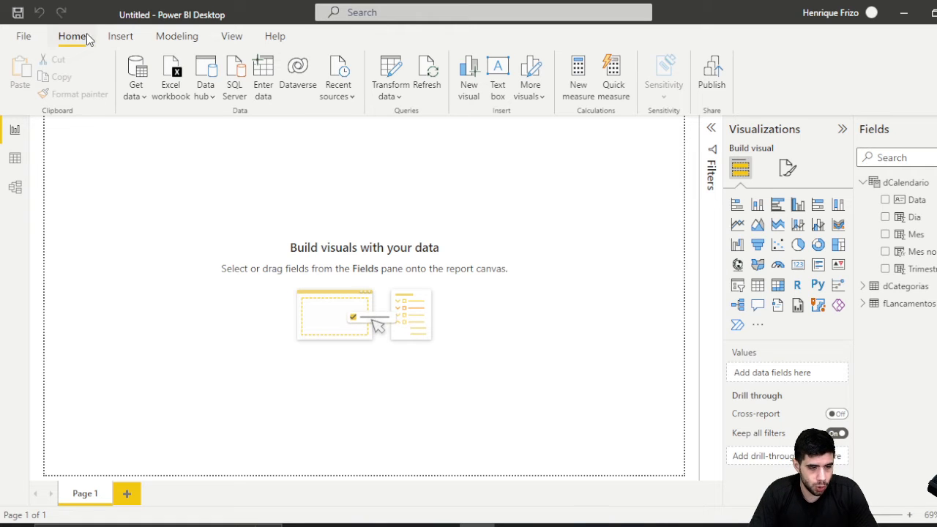
key(ctrl+1)
click(67, 61)
mouse_move(82, 56)
mouse_down()
mouse_move(110, 72)
mouse_move(198, 84)
mouse_up()
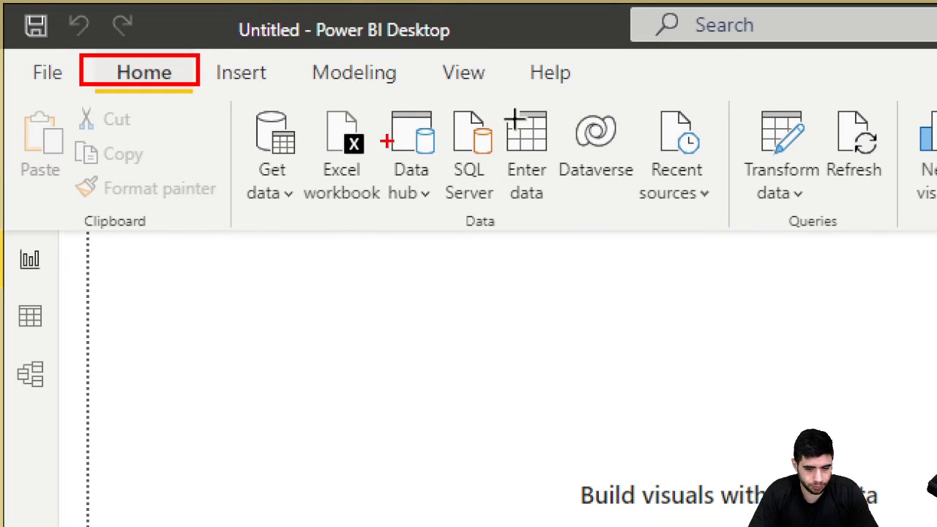
drag(507, 109, 544, 198)
key(Escape)
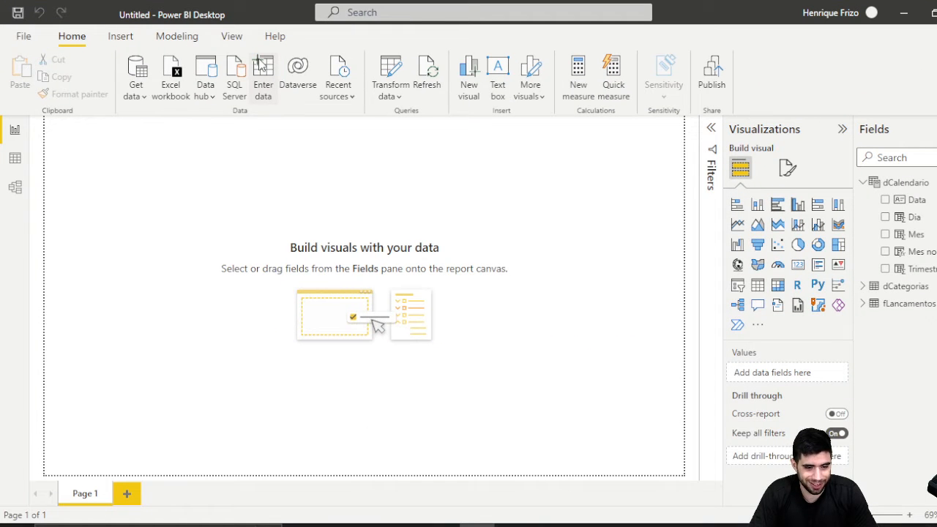
click(259, 60)
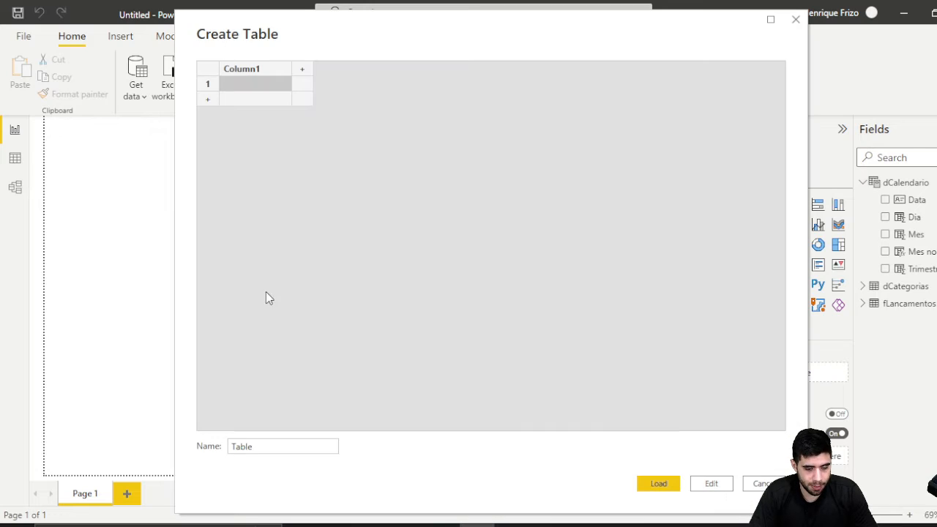
key(ctrl+1)
click(251, 462)
mouse_move(191, 389)
mouse_down()
mouse_move(201, 405)
mouse_move(280, 442)
mouse_up()
key(Escape)
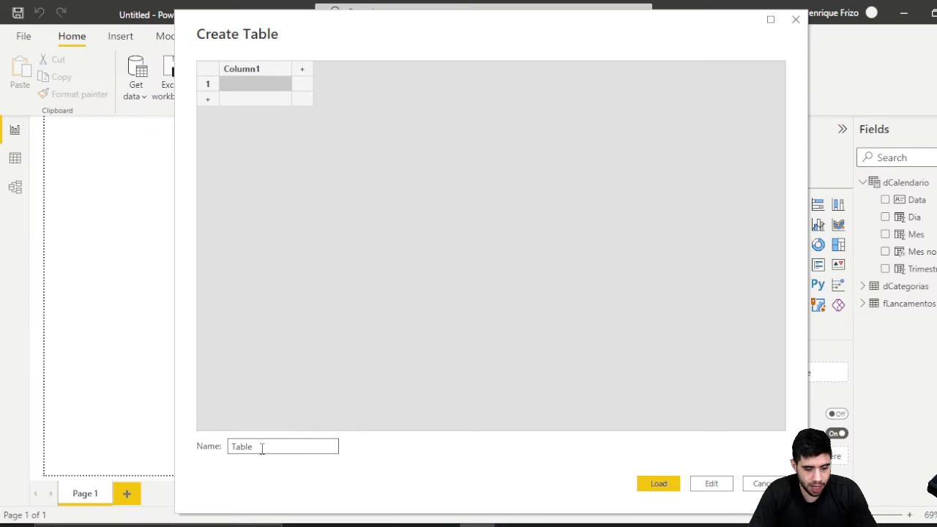
double_click(261, 449)
text(Medid)
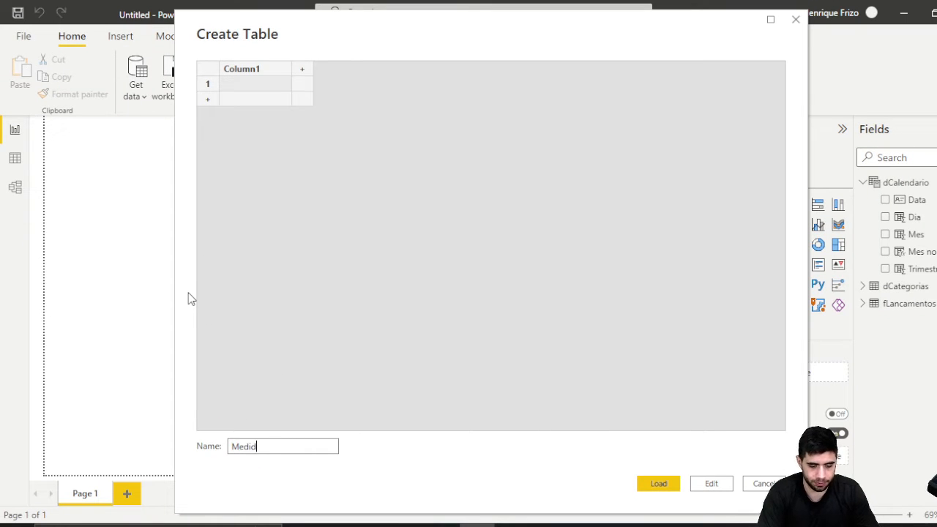
text(a)
key(Return)
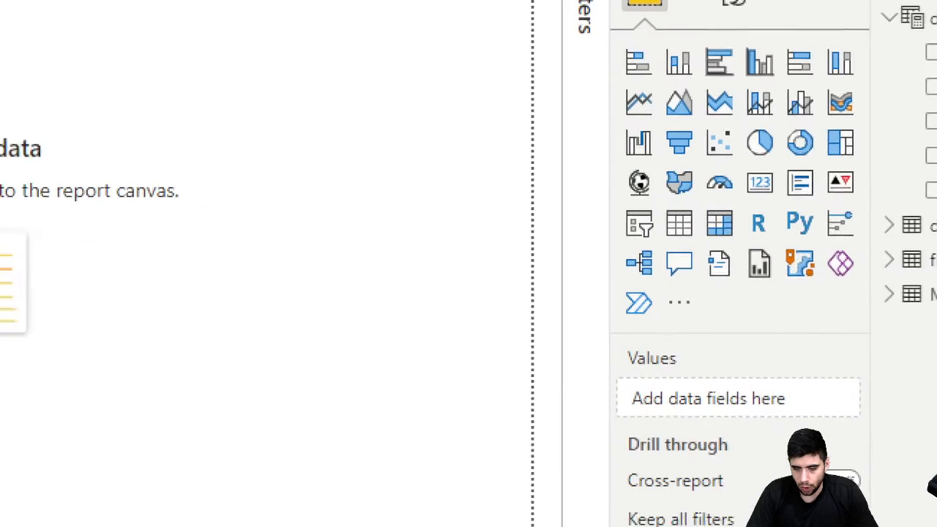
drag(764, 304, 914, 357)
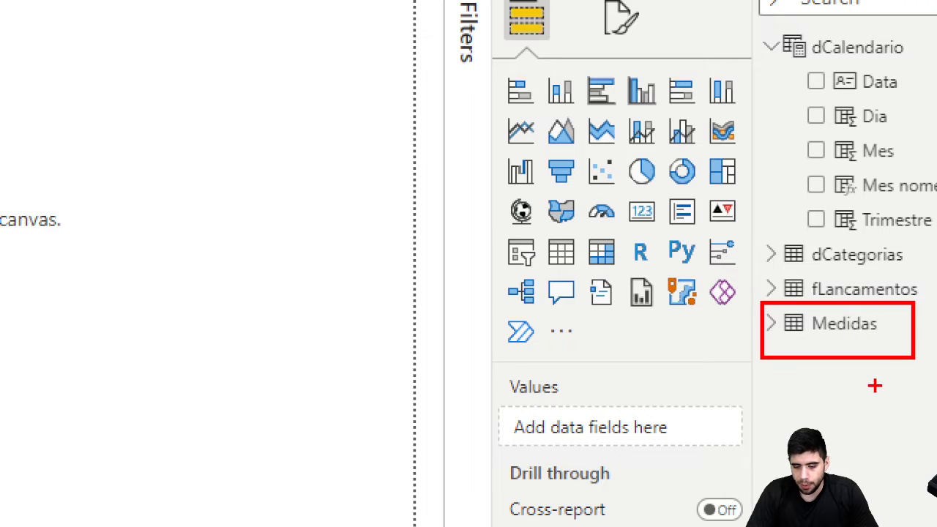
drag(875, 386, 936, 322)
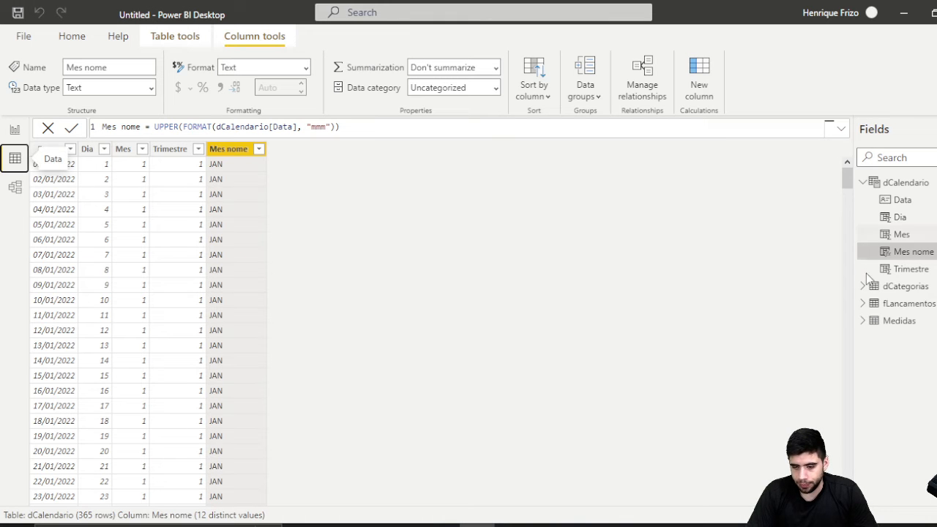
Add a new measure named Valor Total to the Medidas table
click(893, 306)
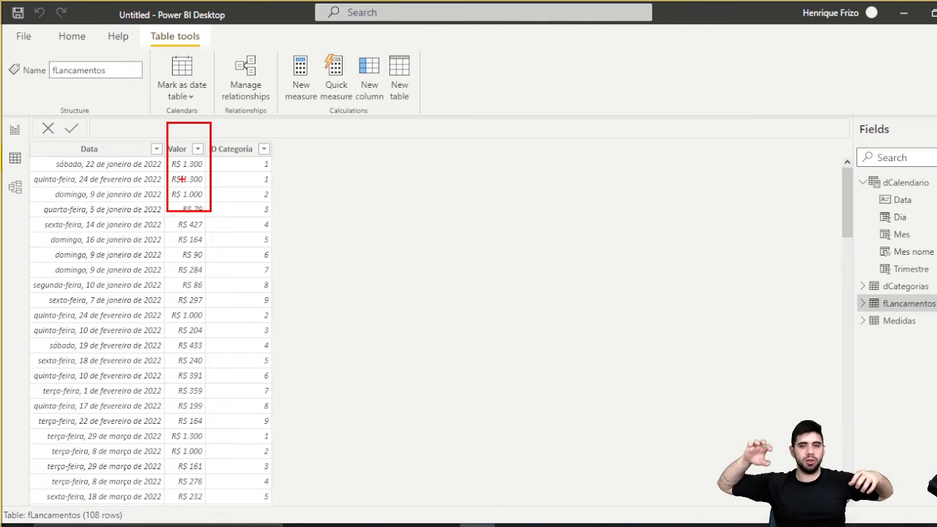
click(15, 129)
right_click(904, 325)
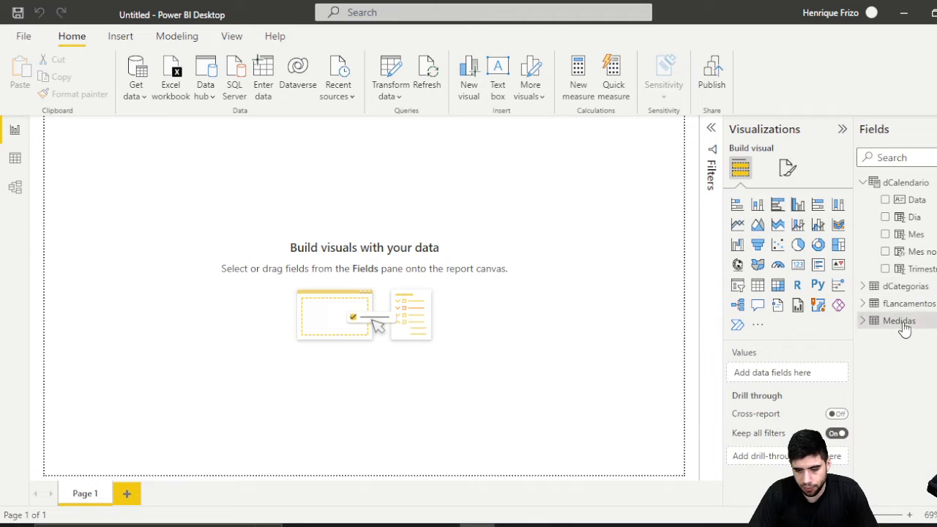
click(822, 71)
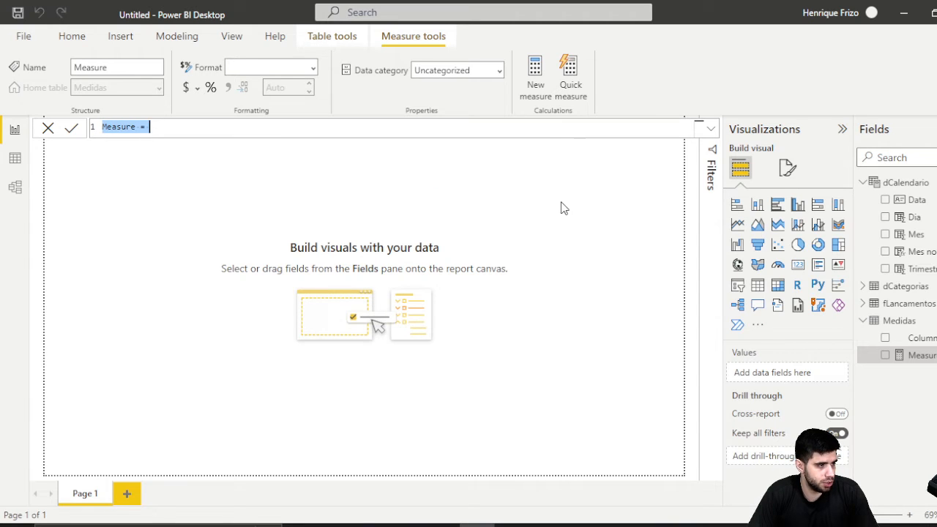
text(Valor )
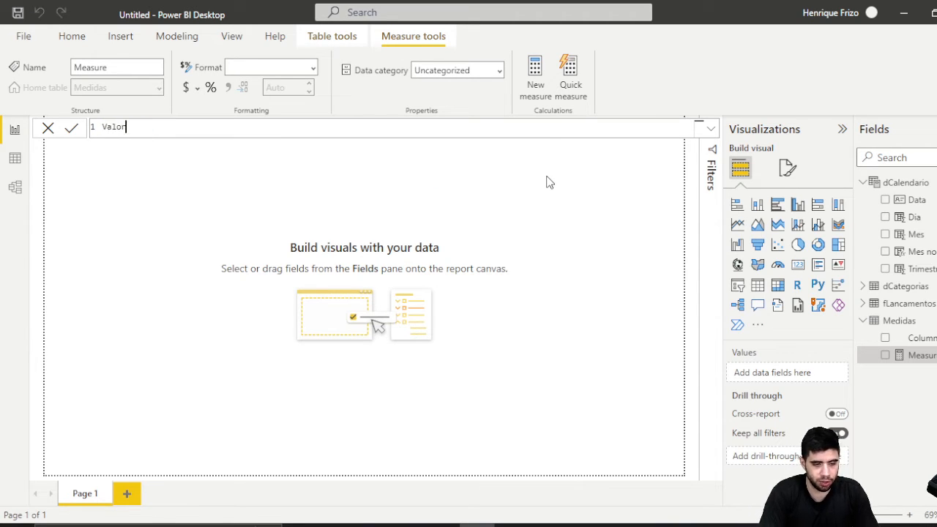
text(Total =)
key(shift+Return)
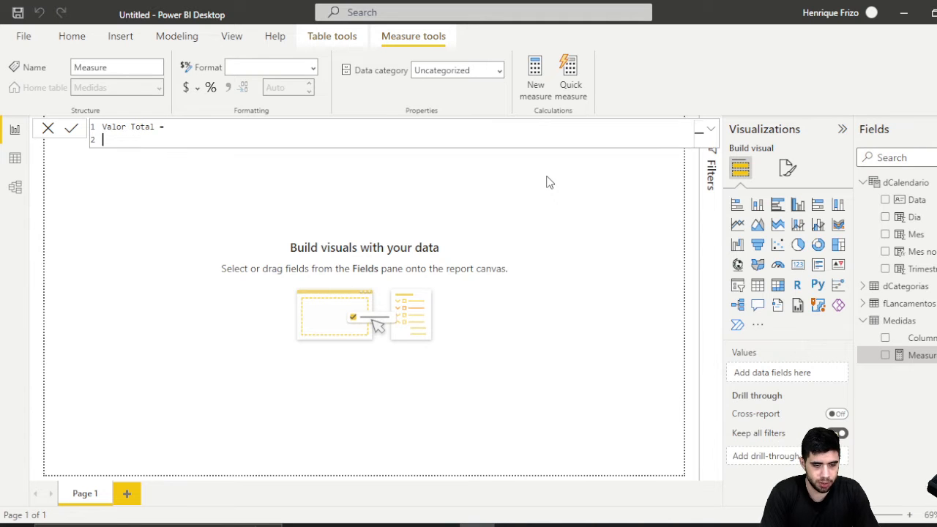
Define the Valor Total measure as SUM(fLancamentos[Valor]), laid out over several lines, and commit the formula
text(SUM()
key(shift+Return)
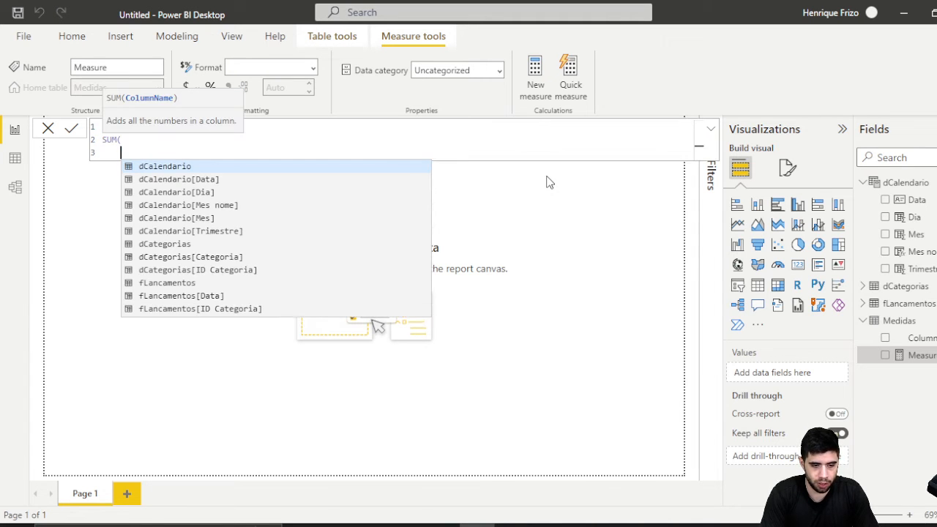
text(valo)
key(Tab)
key(shift+Return)
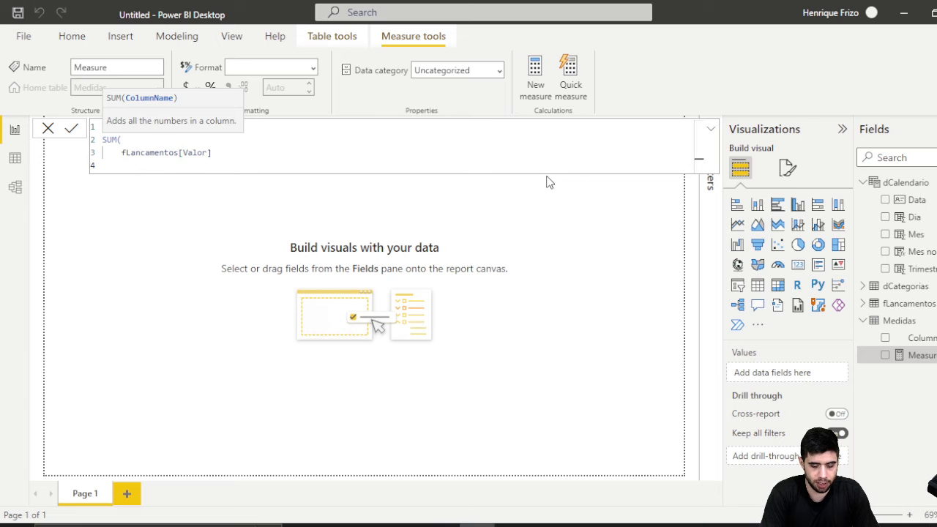
key(BackSpace)
text())
key(ctrl+1)
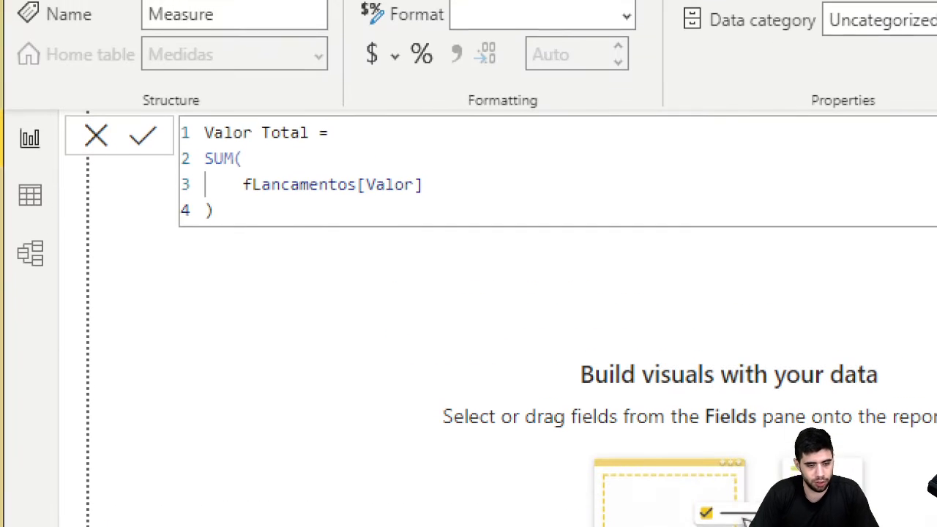
click(167, 132)
mouse_move(150, 112)
mouse_down()
mouse_move(316, 292)
mouse_move(479, 240)
mouse_up()
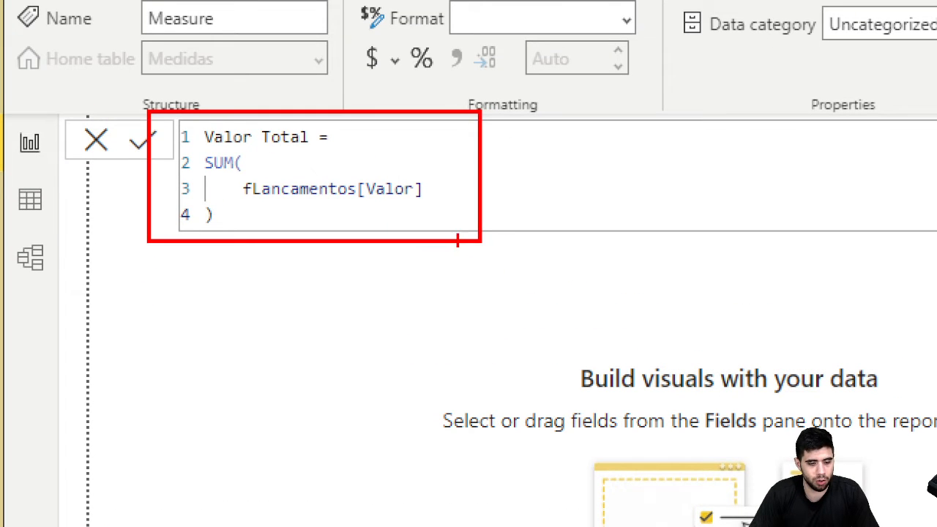
key(Escape)
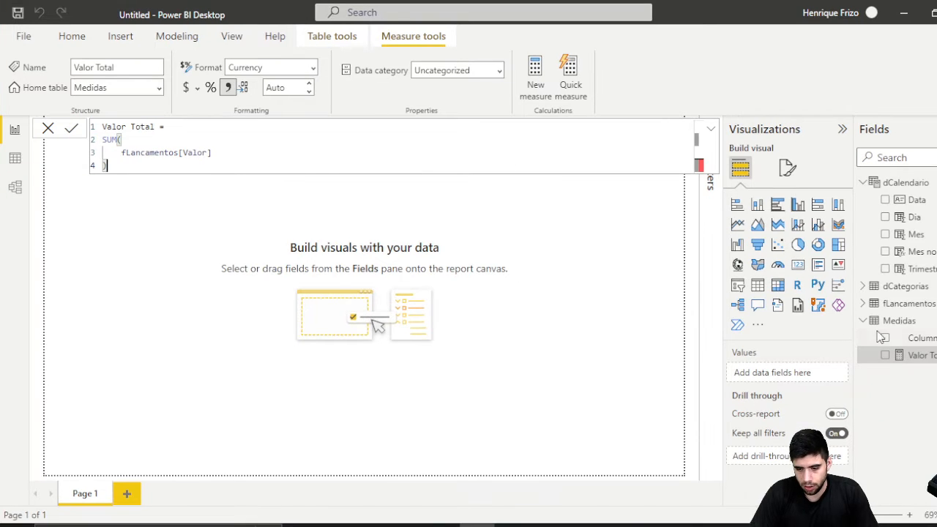
key(Return)
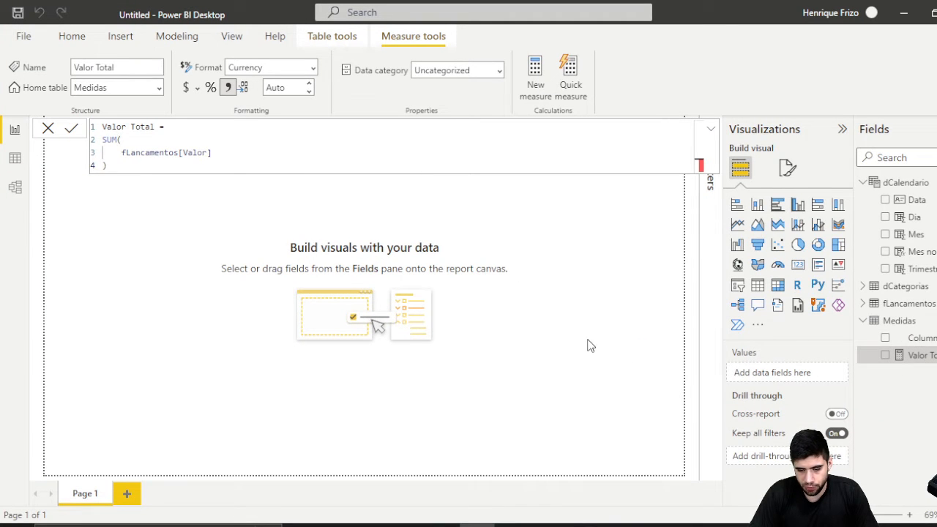
Add a card visual showing the Valor Total measure and place it in the upper-left corner of the report page
click(916, 357)
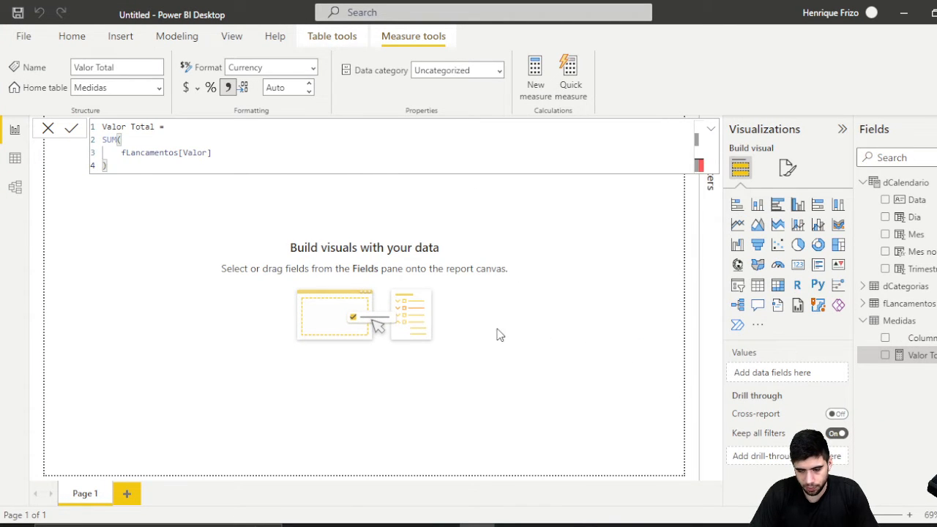
drag(907, 356, 515, 331)
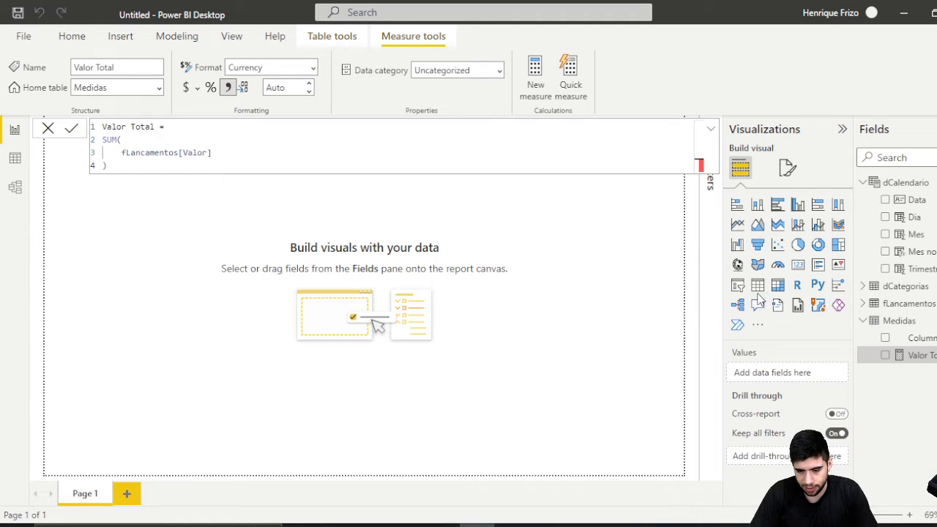
click(797, 266)
click(710, 129)
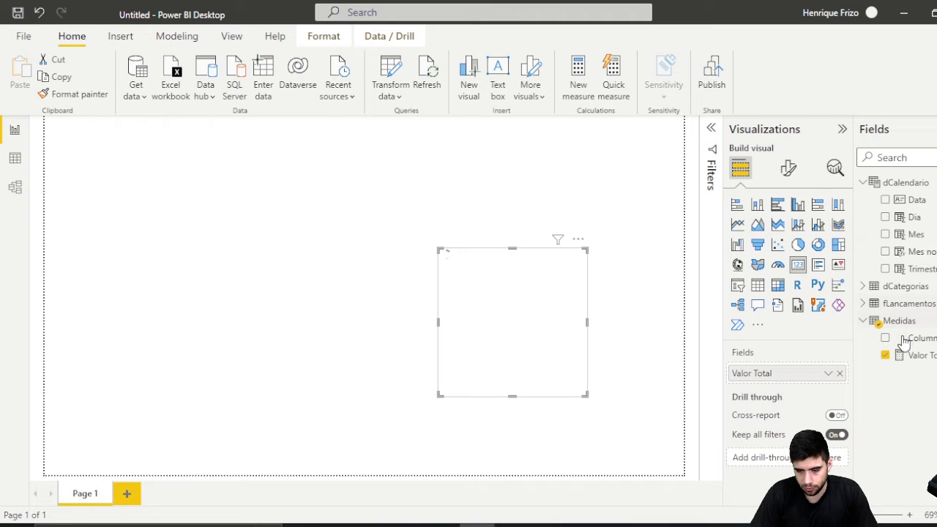
drag(517, 299, 143, 175)
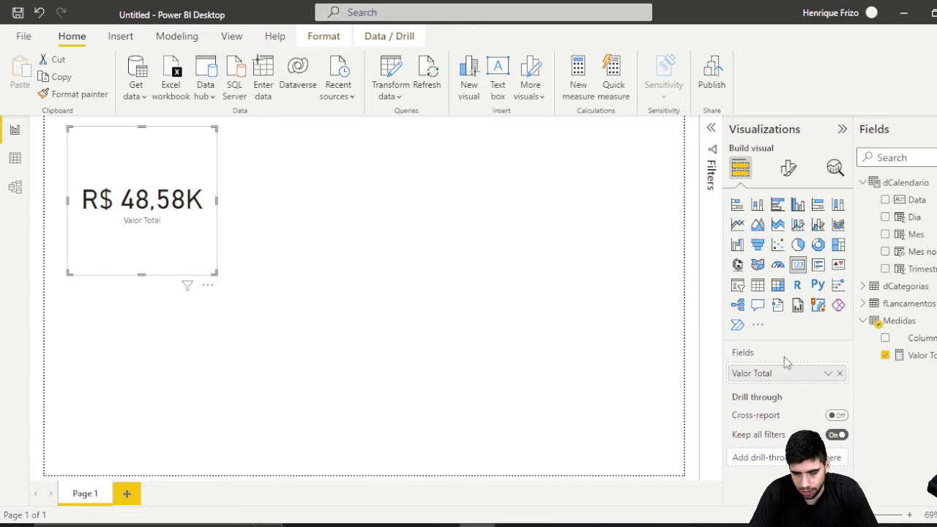
Delete the empty default column from the Medidas table and confirm the deletion, keeping only the measure
right_click(917, 344)
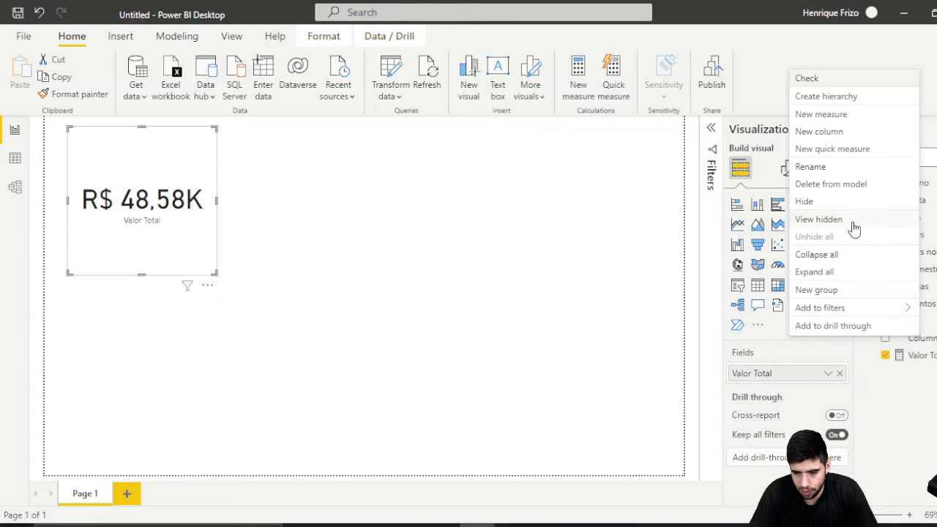
click(842, 185)
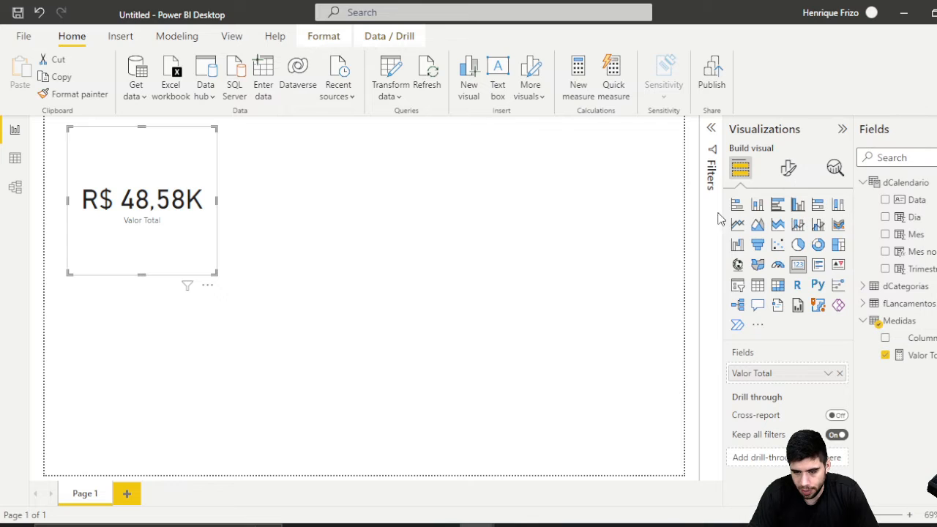
click(567, 297)
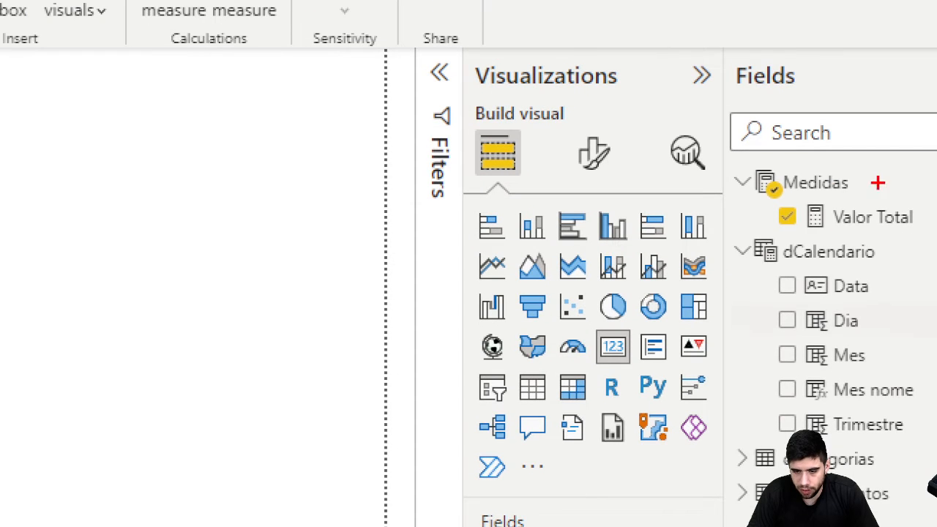
drag(728, 153, 936, 233)
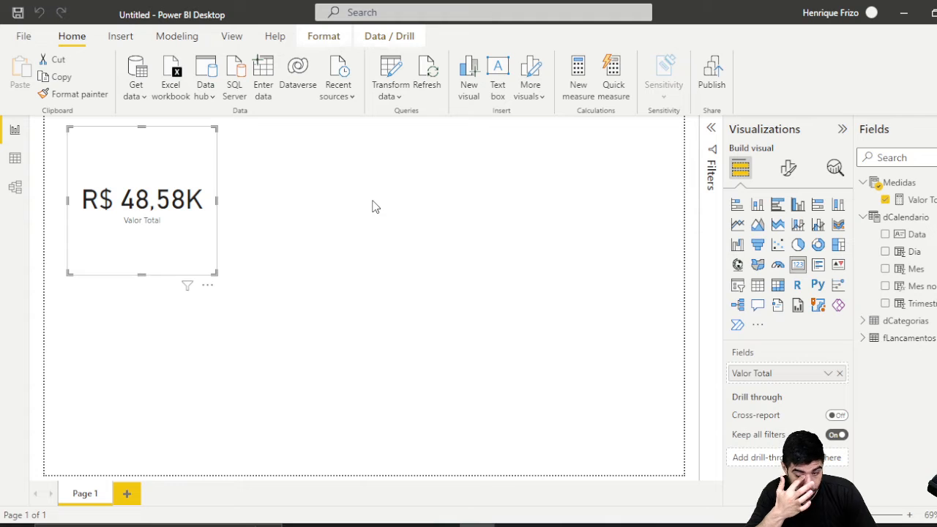
Add a new measure named Entradas to the Medidas table and declare a variable entradas1 on its second line
right_click(885, 183)
click(849, 188)
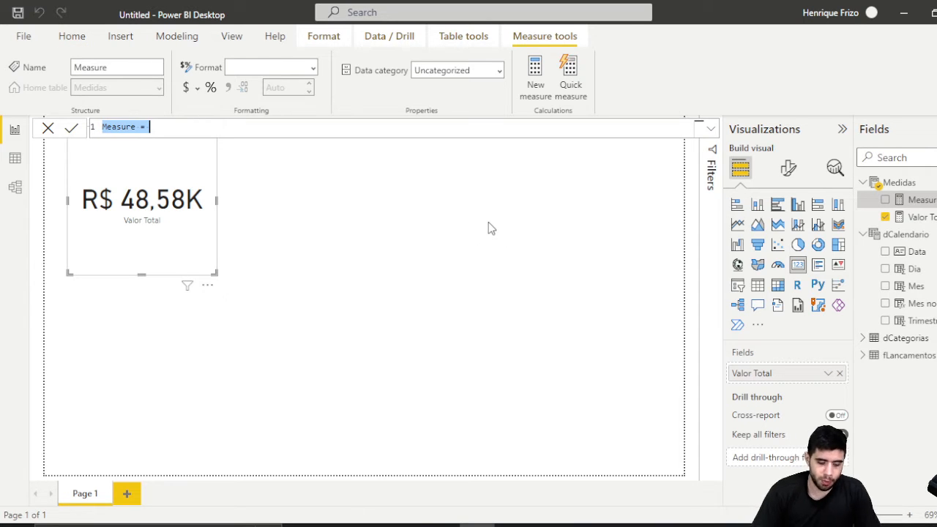
text(Entradas =)
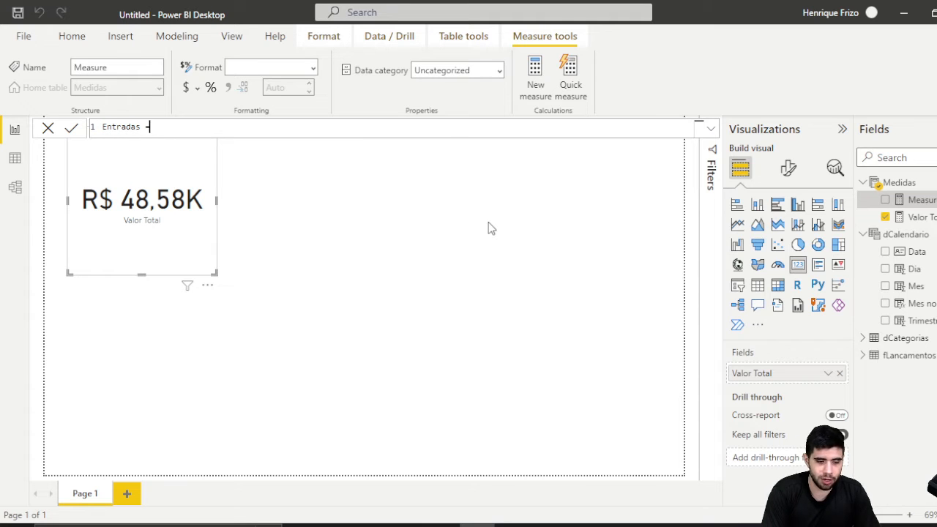
key(shift+Return)
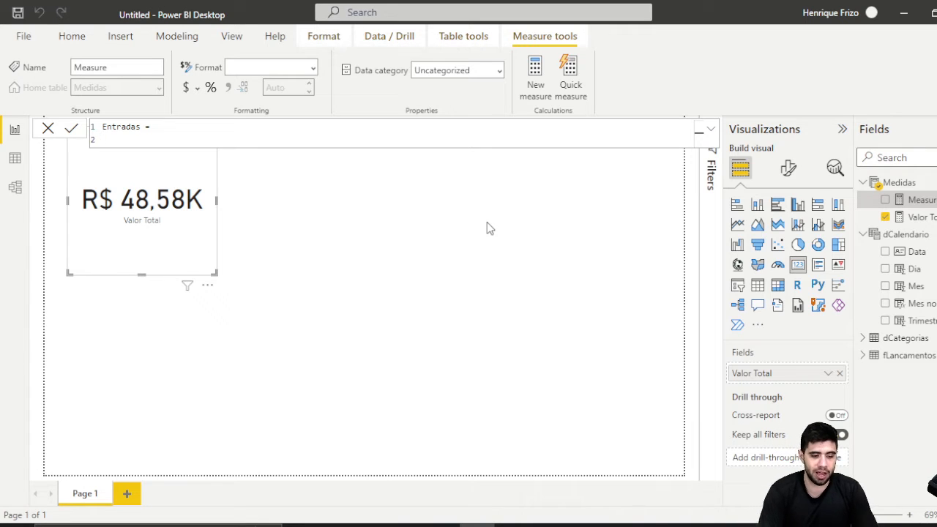
text(var )
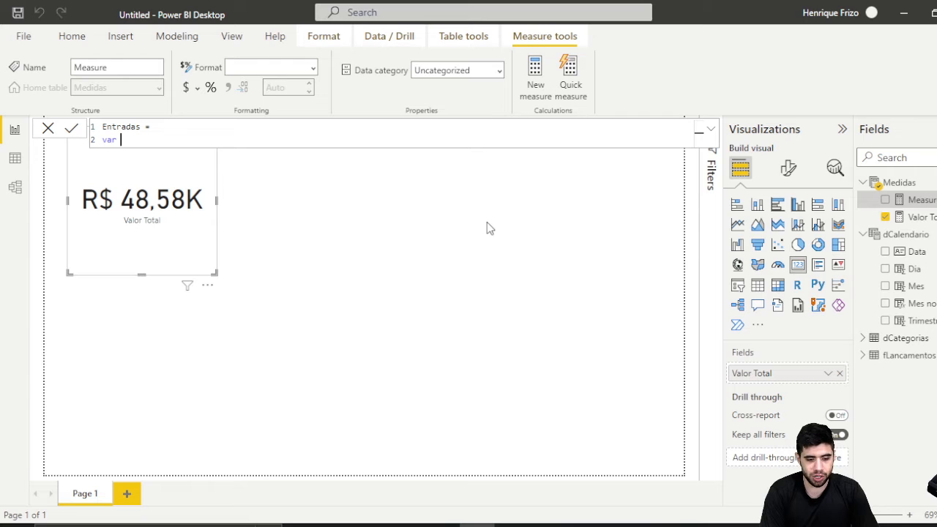
text(entradas)
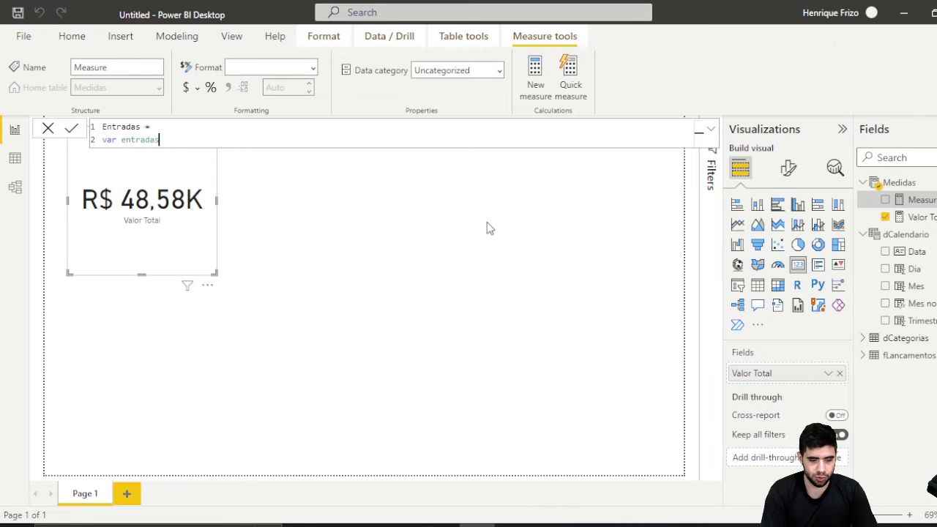
text(1 =)
key(shift+Return)
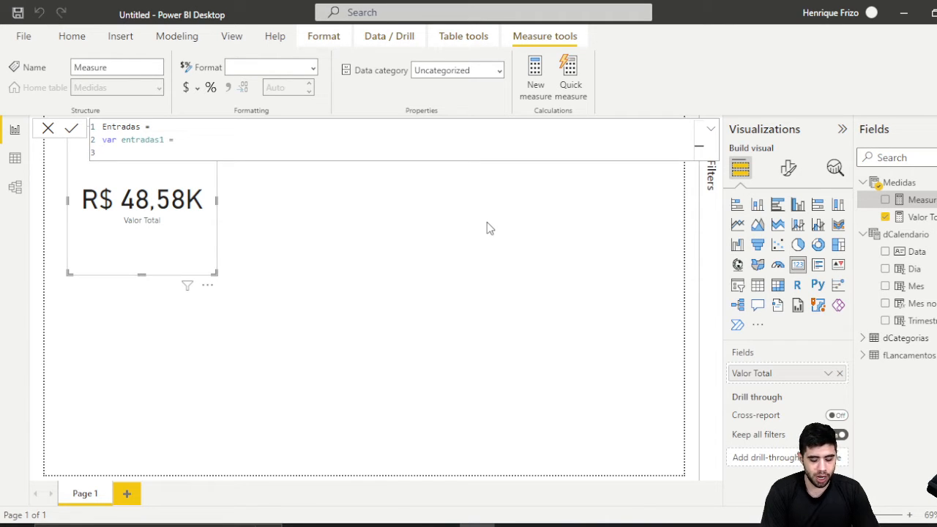
Start a CALCULATE function for entradas1 with [Valor Total] as its expression, laid out over separate lines
text(cal)
key(Tab)
key(shift+Return)
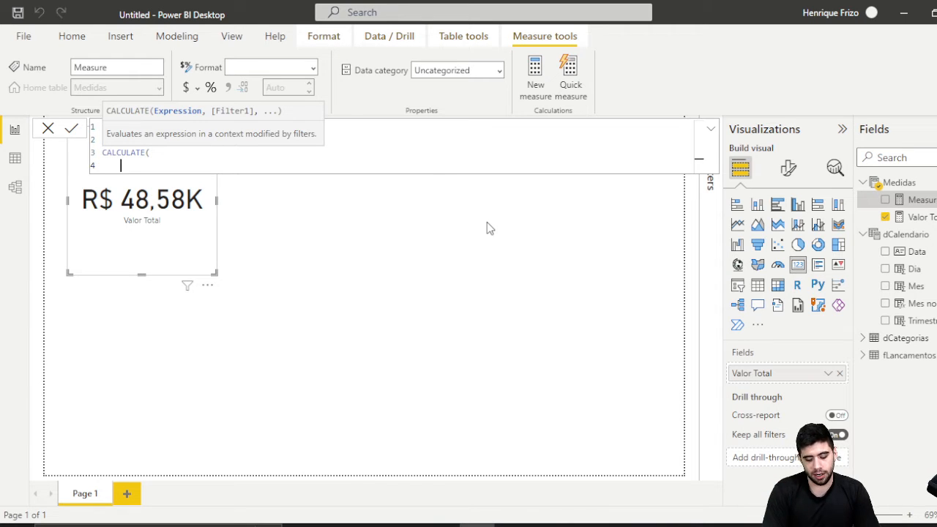
text(total)
key(Up)
key(Up)
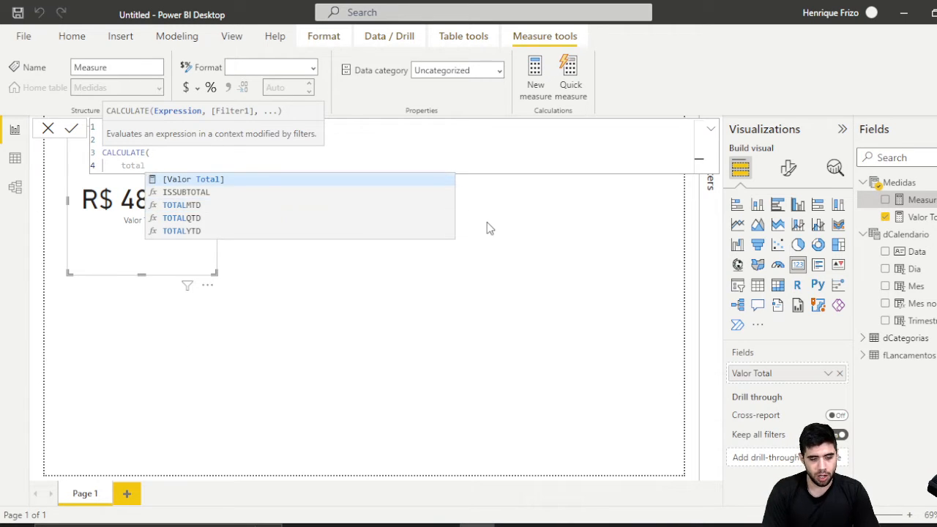
key(Tab)
text(,)
key(shift+Return)
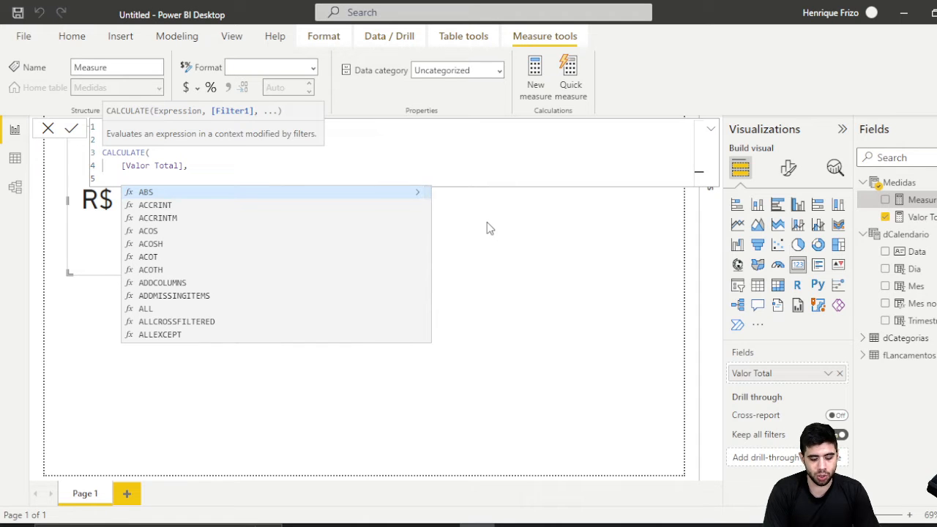
Filter the entradas1 calculation by dCategorias[Categoria] = "Pró-labore" and close the CALCULATE function on its own line
text(dca)
key(Down)
key(Down)
key(Down)
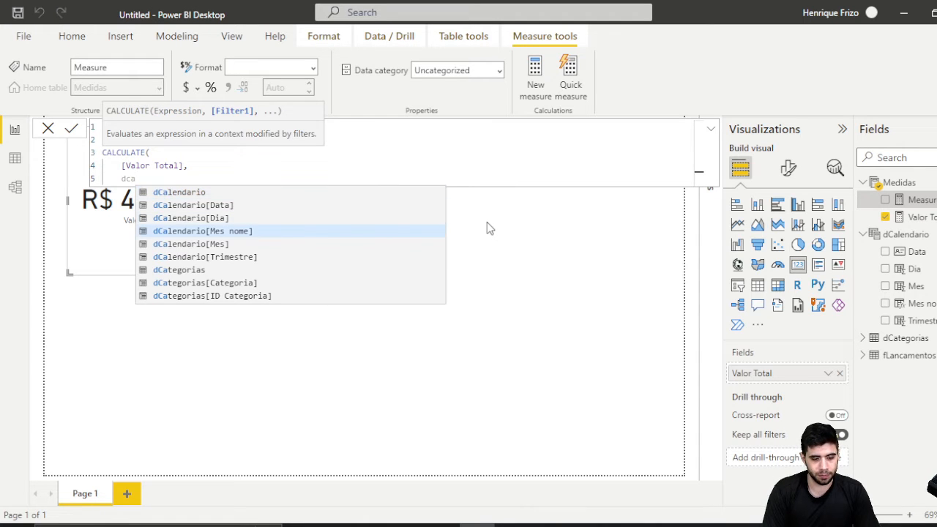
key(Up)
text(te)
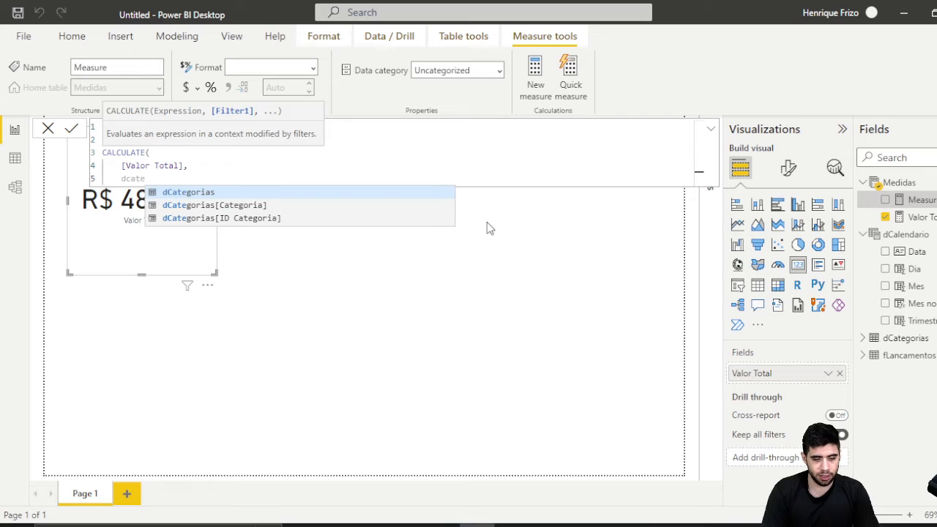
key(Down)
key(Tab)
text(= ")
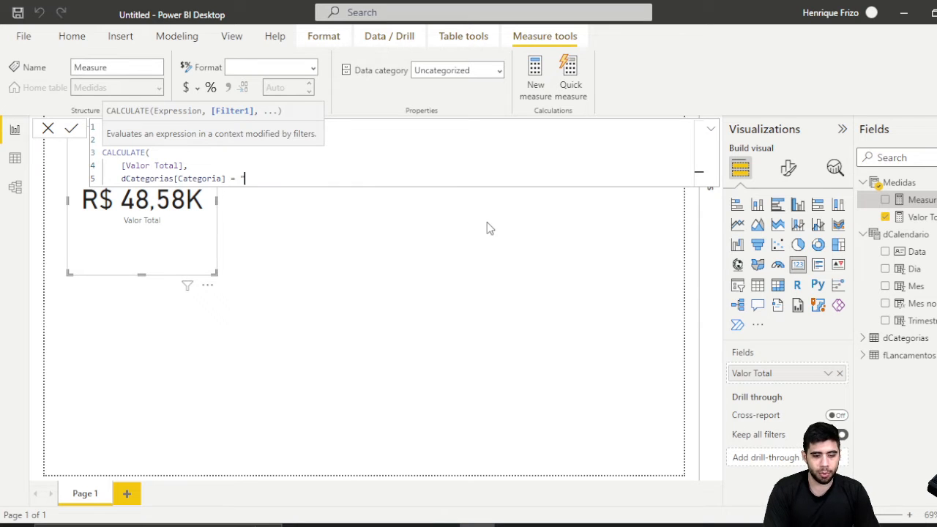
text(Pró-a)
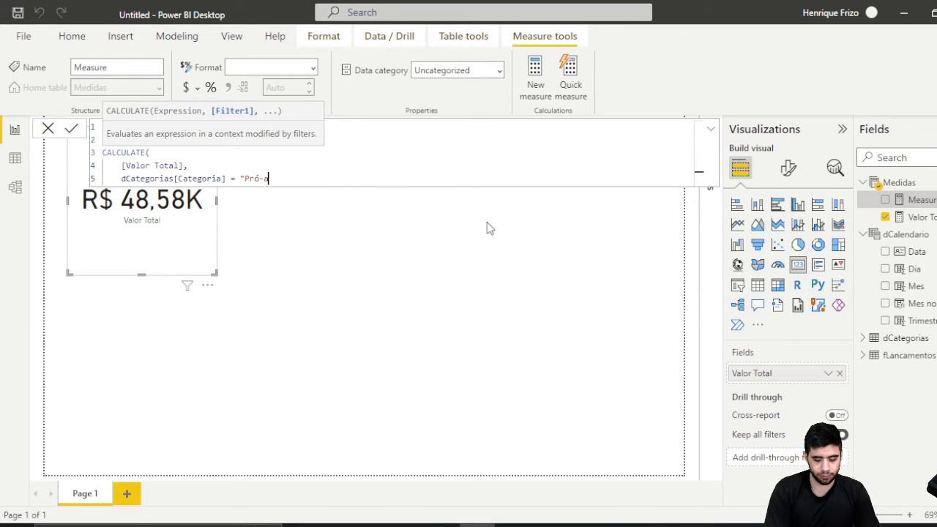
text(labore")
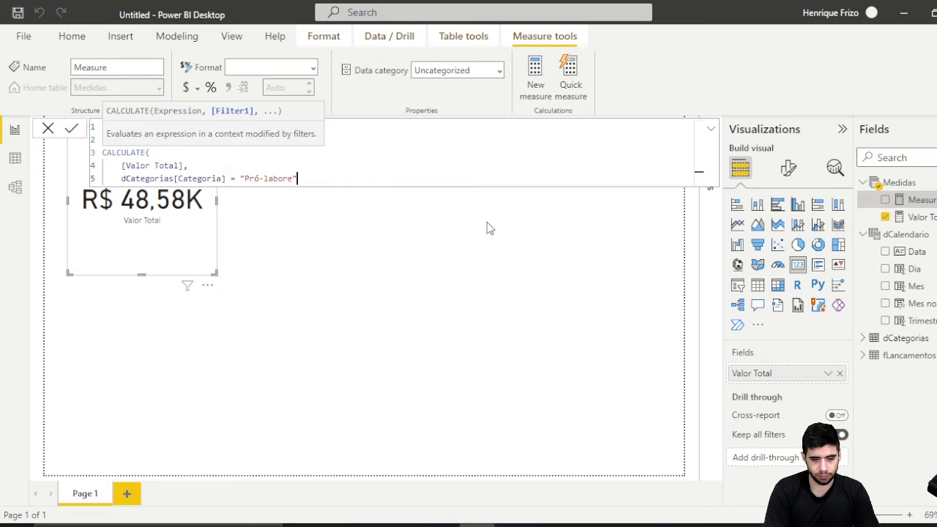
key(Return)
text())
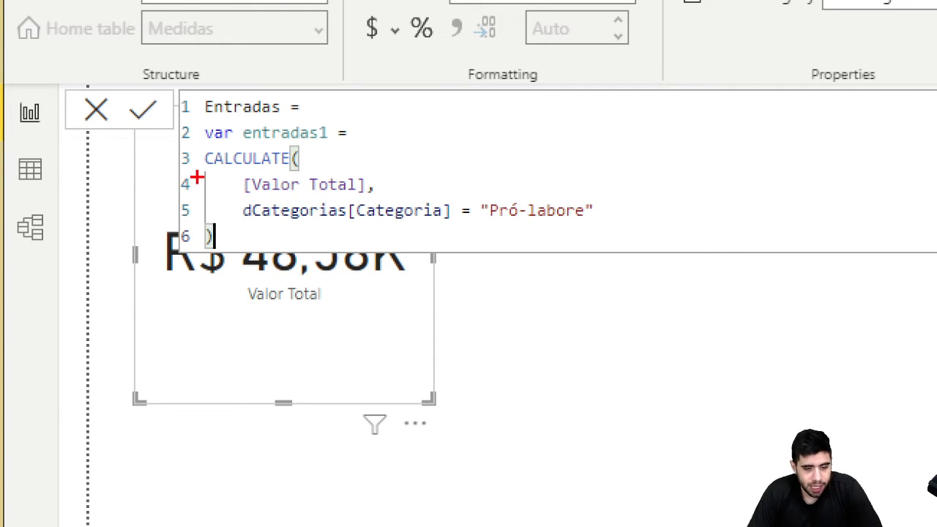
drag(355, 172, 381, 156)
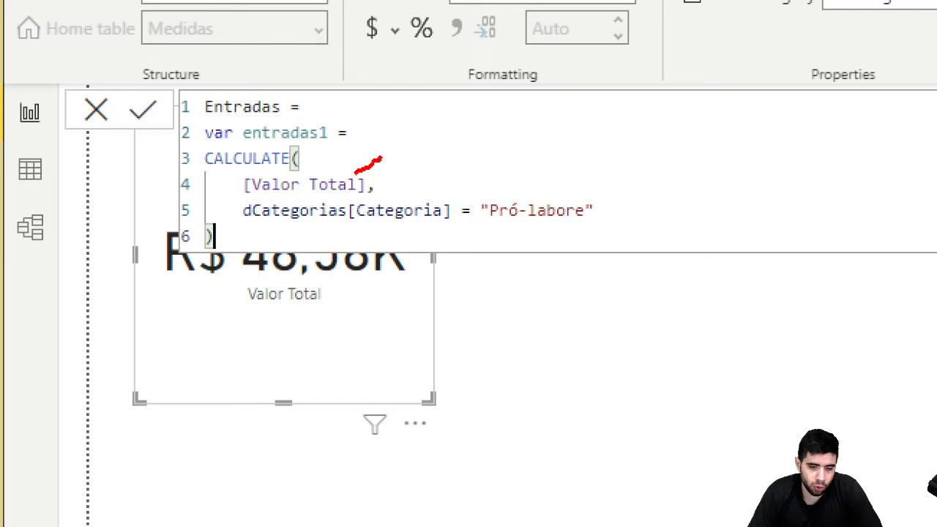
mouse_move(357, 230)
mouse_down()
mouse_move(572, 232)
mouse_move(626, 217)
mouse_up()
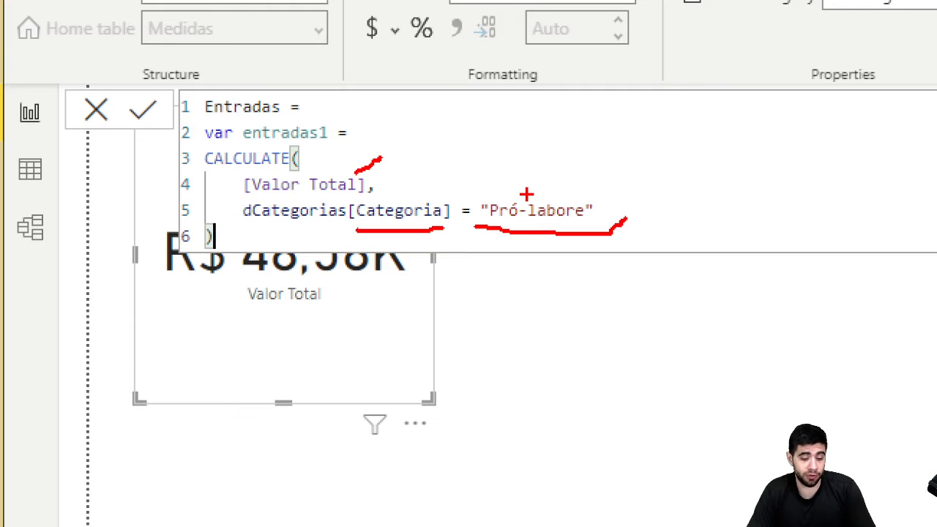
key(Escape)
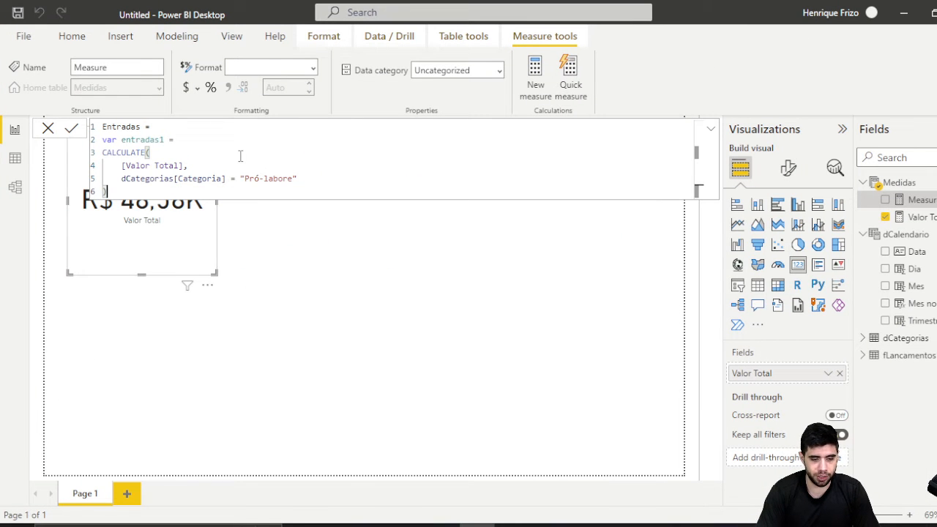
Declare a second variable, entradas2, below entradas1 in the Entradas formula and open a CALCULATE function for it
key(shift+Return)
text(v)
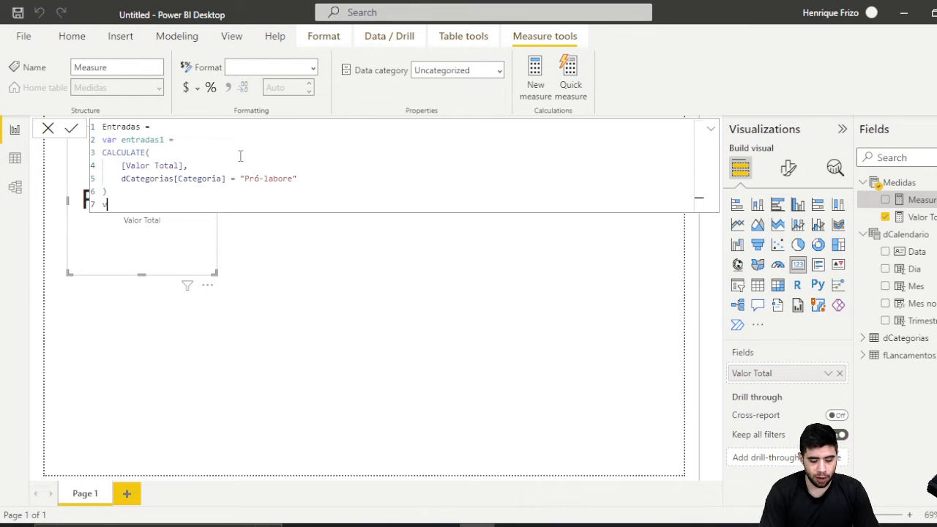
text(ar entradas2)
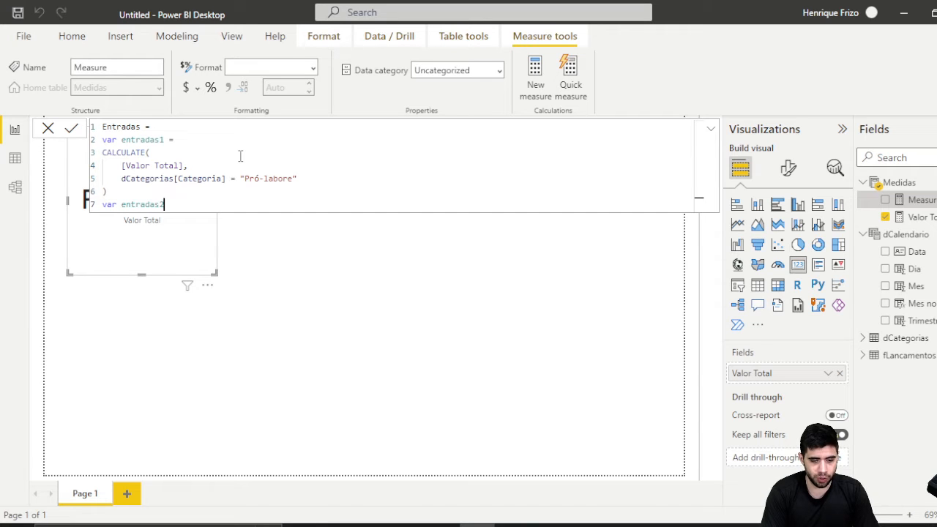
text( =)
key(shift+Return)
text(CALCULATE()
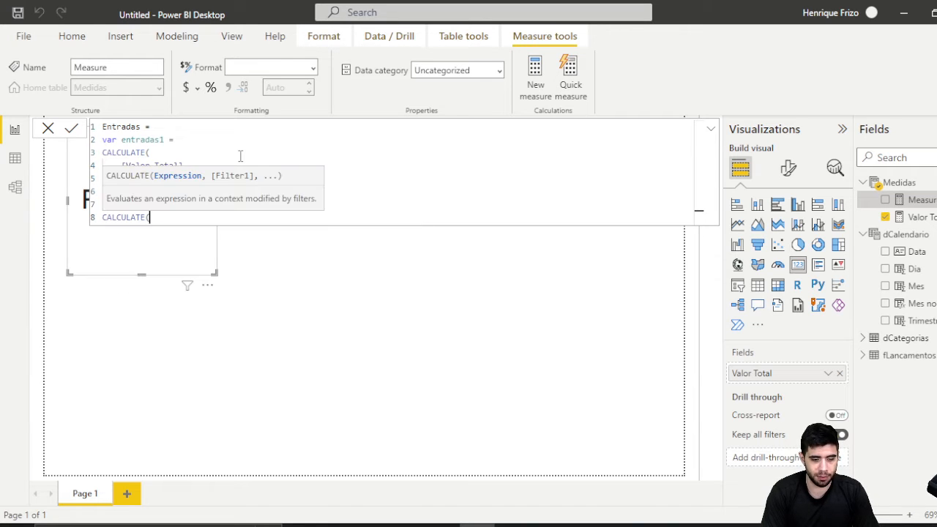
Use [Valor Total] as the expression of the entradas2 CALCULATE and start a new line for its filter
key(shift+Return)
text(tot)
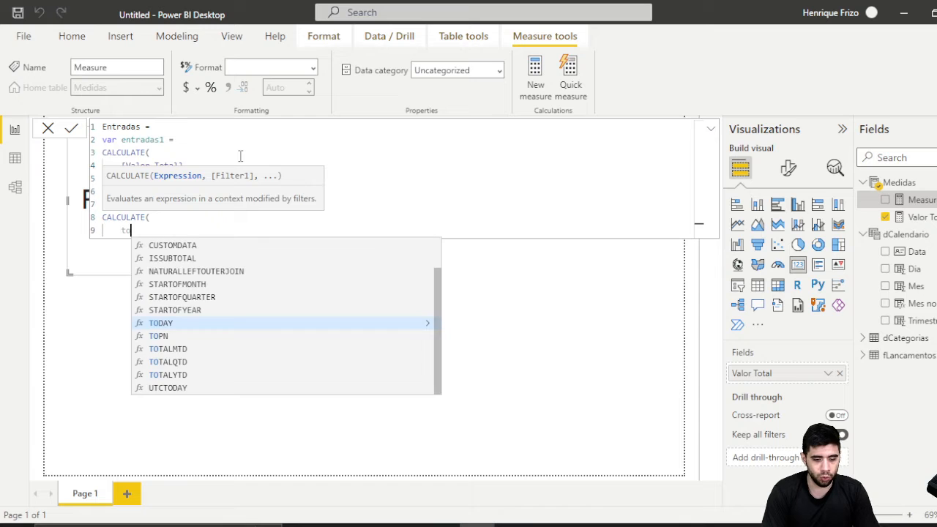
key(Up)
key(Up)
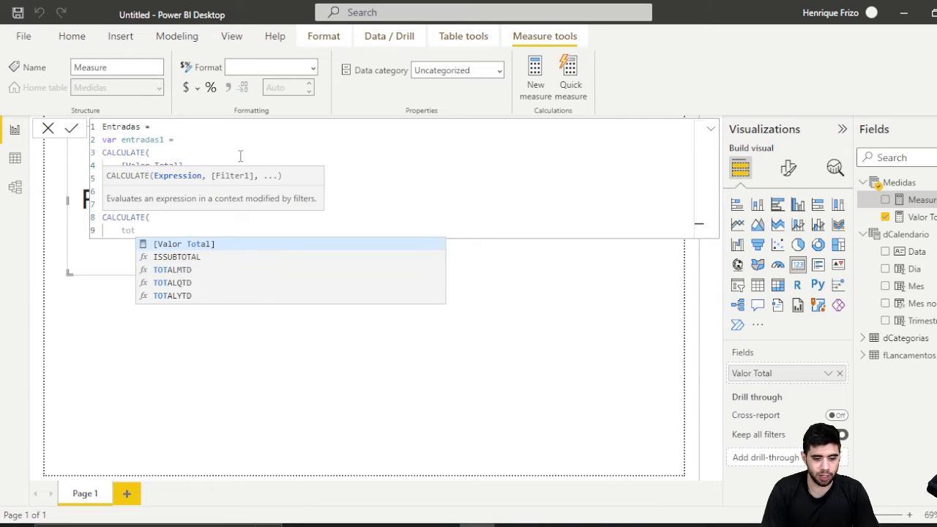
key(Tab)
text(,)
key(shift+Return)
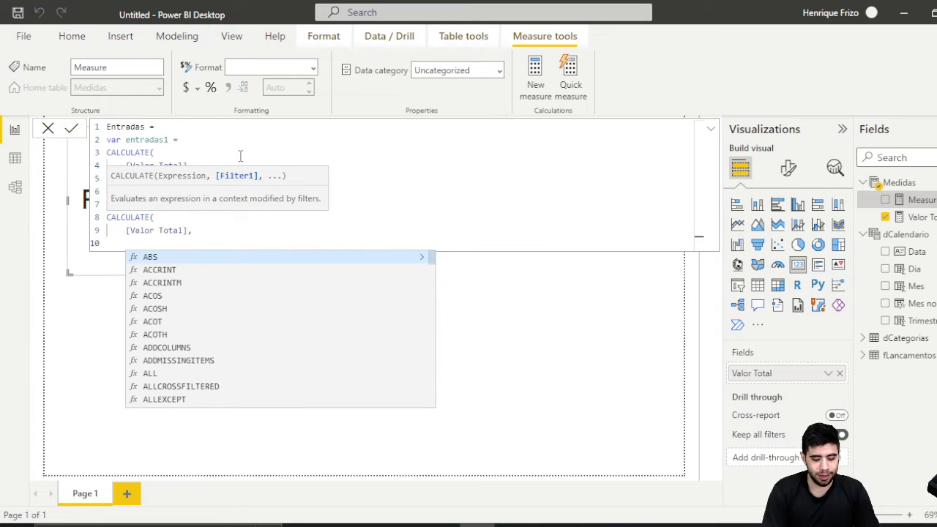
Filter the entradas2 calculation by dCategorias[Categoria] = "Distribuição de Lucros" and close its CALCULATE function on a new line
text(dca)
key(Down)
key(Down)
key(Down)
key(Down)
key(Down)
key(Down)
key(Down)
key(Down)
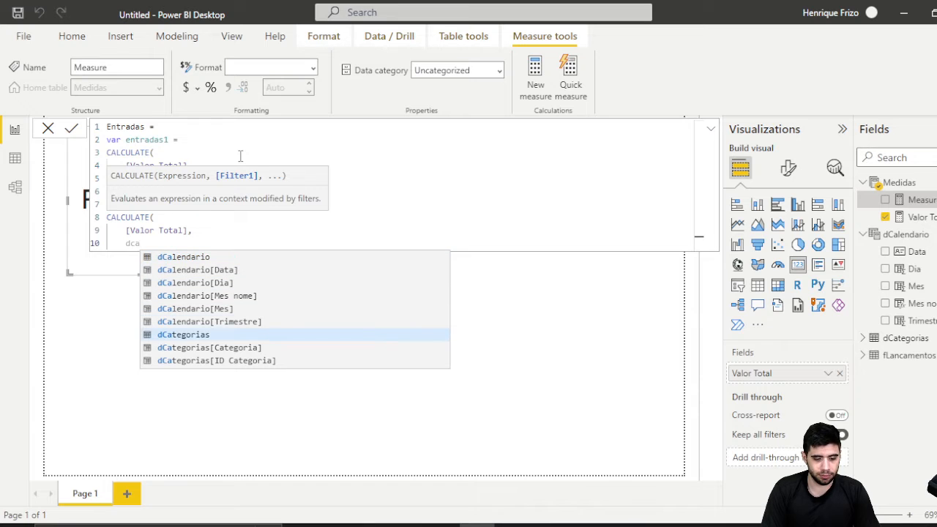
key(Up)
key(Tab)
text(= "Distru)
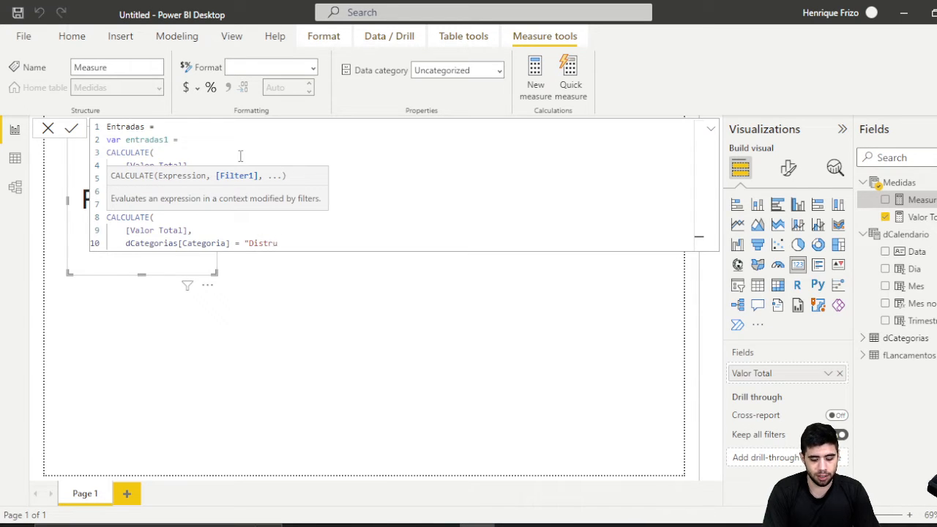
key(BackSpace)
text(ib)
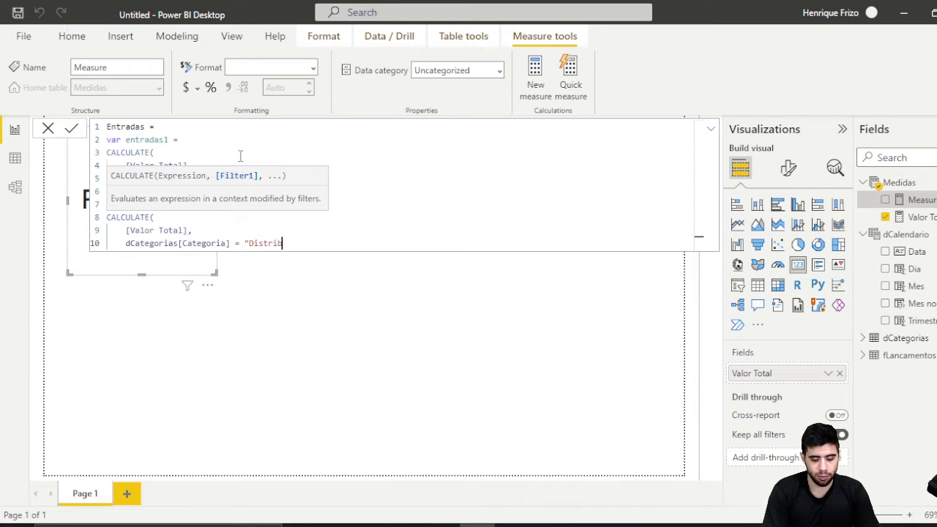
text(uição de Lucros")
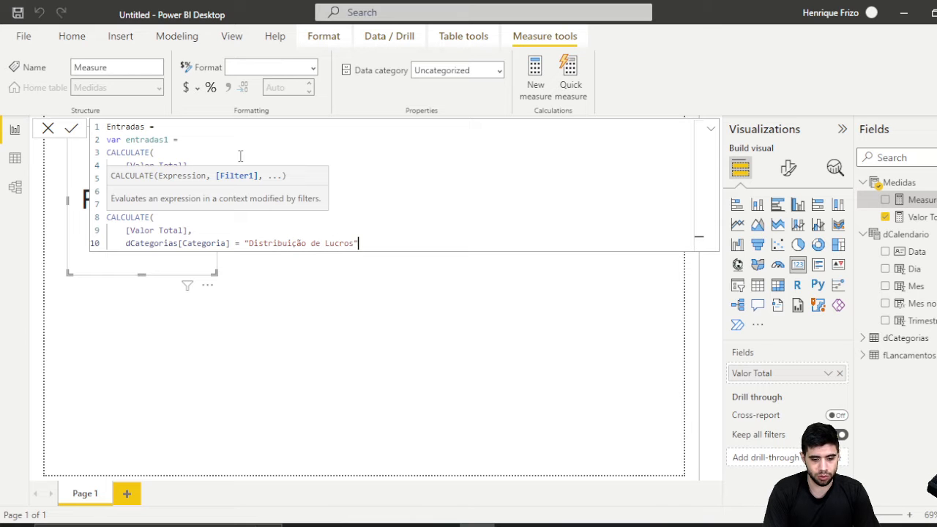
key(Return)
text())
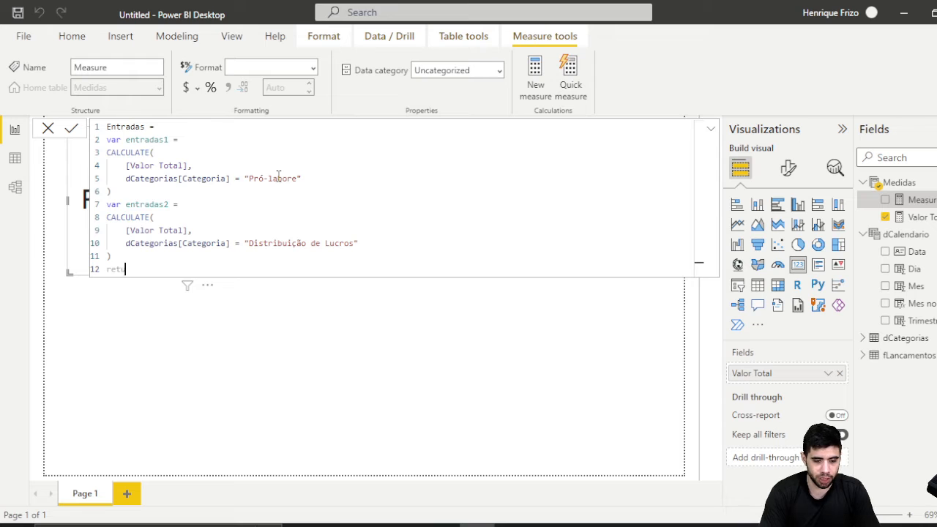
Return entradas1 + entradas2 on separate lines below the variables and commit the Entradas measure
key(shift+Return)
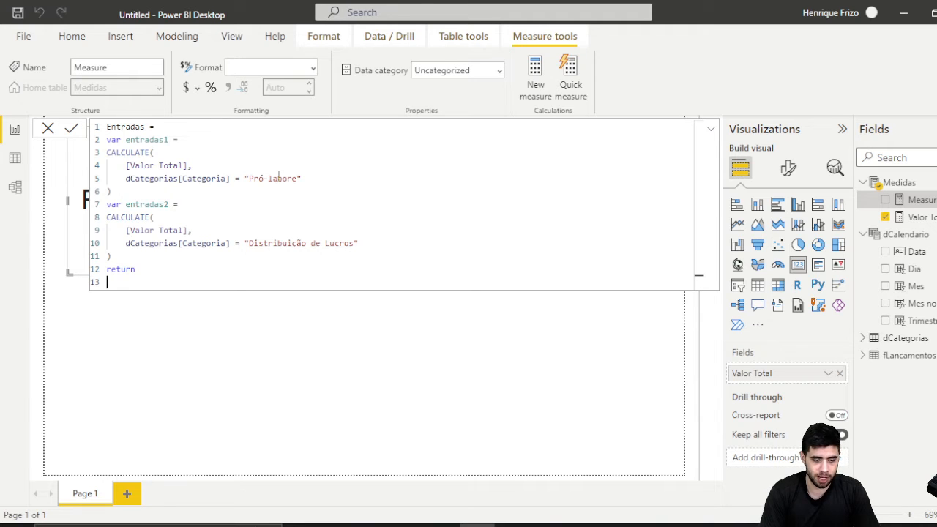
text(entradas1 )
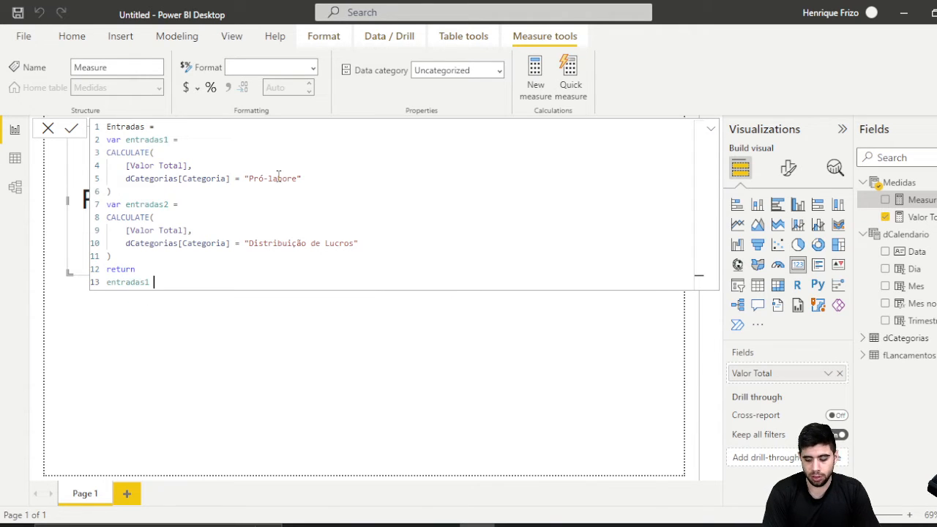
text(+ entra)
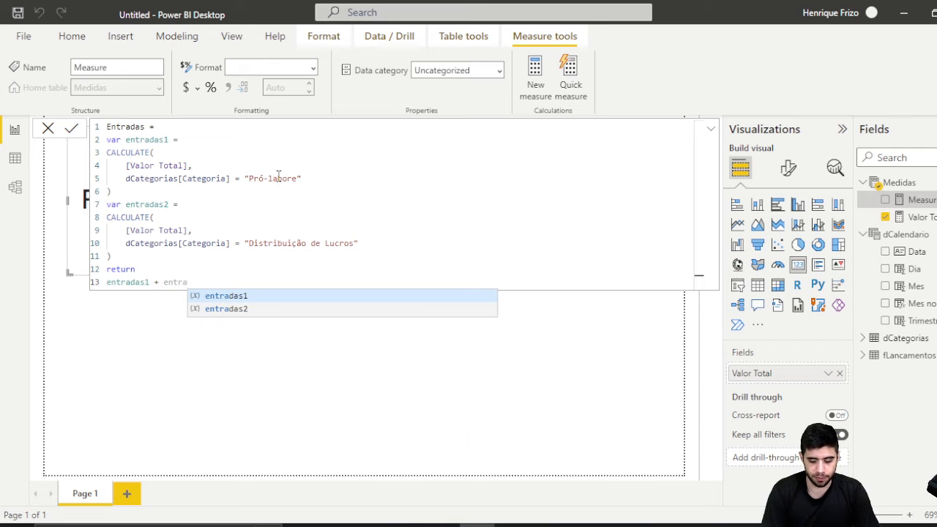
text(das2)
key(Return)
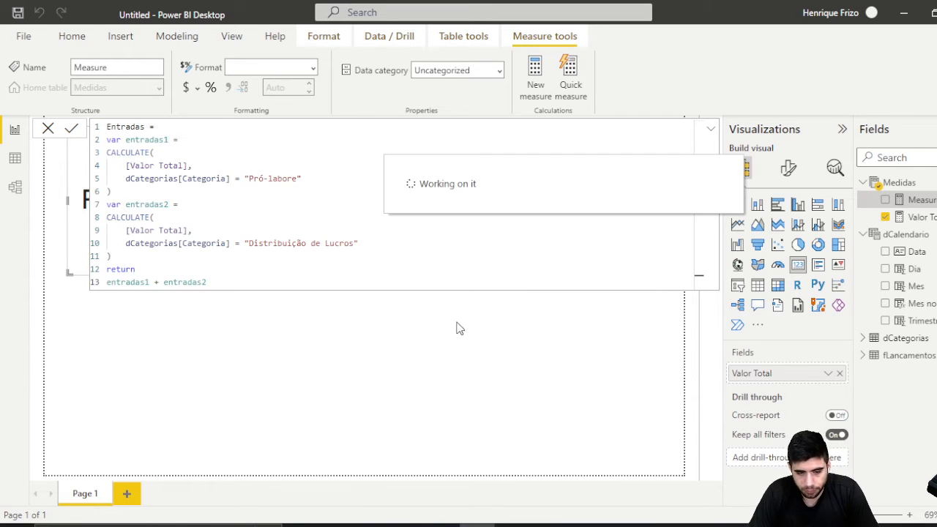
Add the Entradas measure to the report page beside the Valor Total card and show it as a card
click(552, 340)
drag(908, 200, 329, 168)
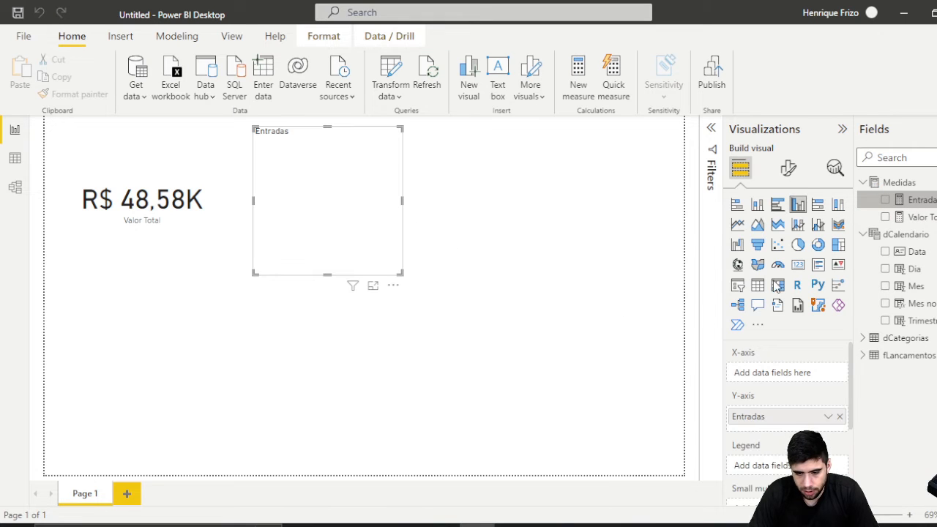
click(797, 267)
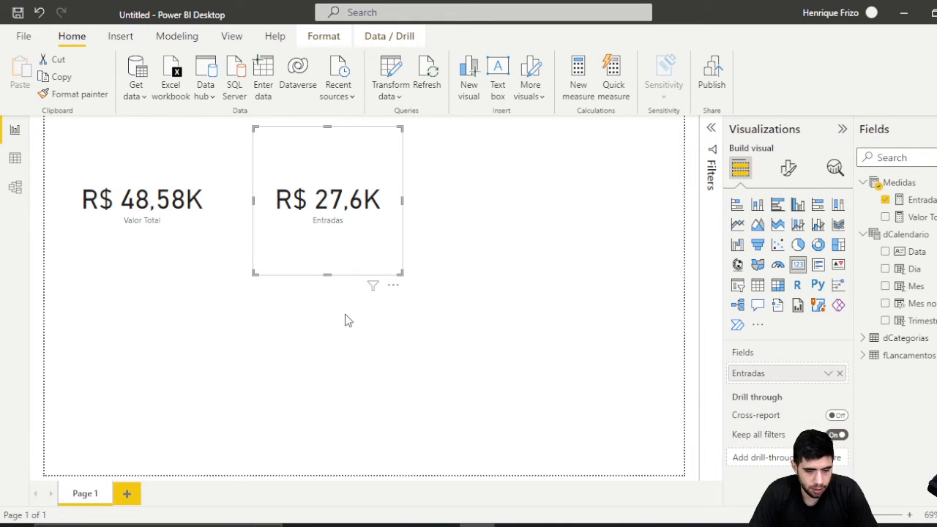
key(ctrl+1)
click(320, 213)
mouse_move(279, 167)
mouse_down()
mouse_move(559, 269)
mouse_move(584, 265)
mouse_move(642, 284)
mouse_up()
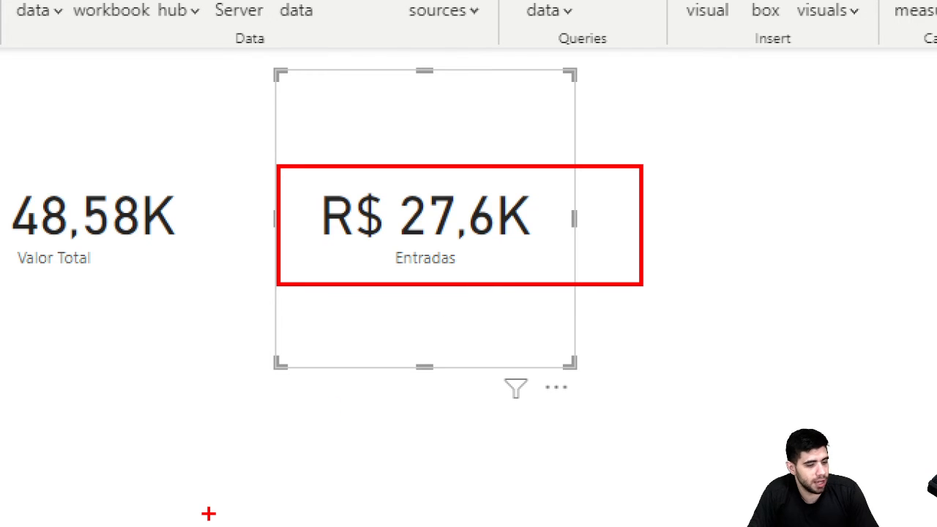
key(Escape)
click(333, 322)
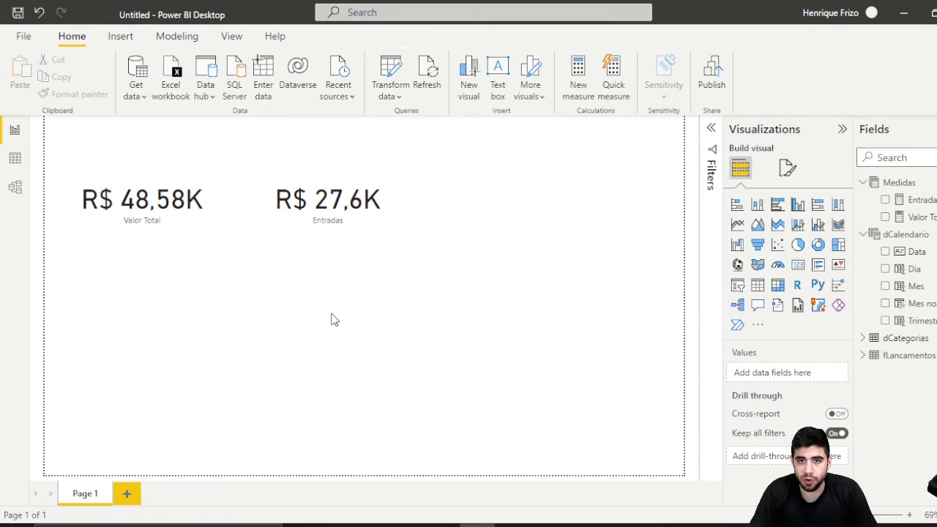
key(ctrl+1)
click(270, 240)
drag(80, 236, 248, 221)
drag(464, 226, 651, 207)
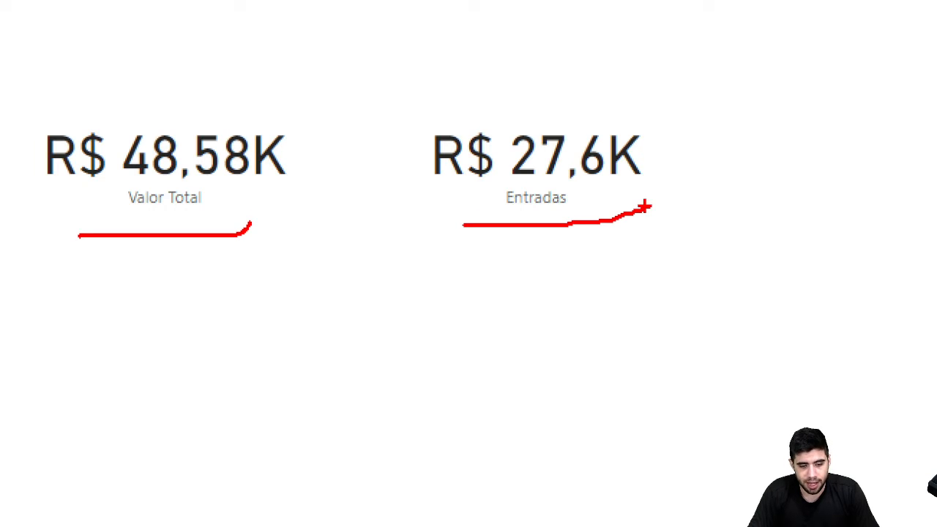
drag(181, 110, 308, 63)
drag(520, 93, 637, 35)
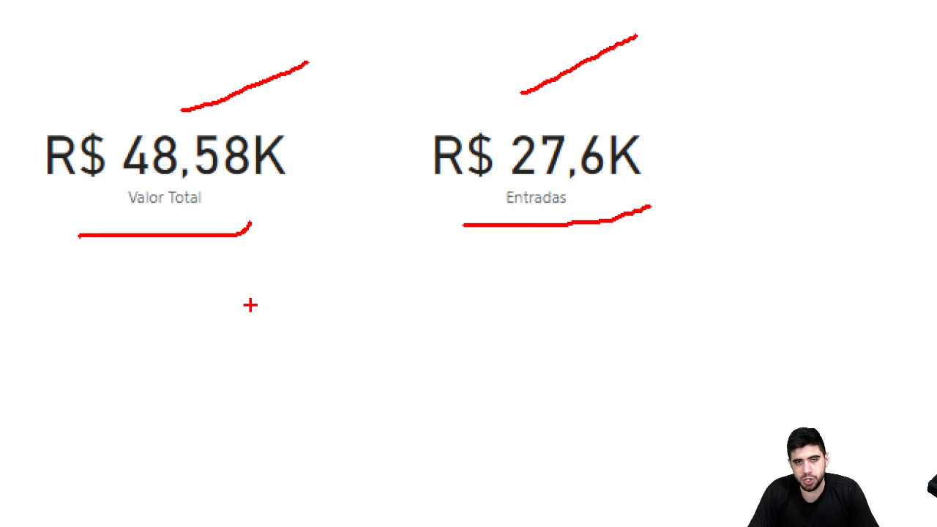
key(Escape)
Create a measure named Saídas in the Medidas table with the formula [Valor Total] - [Entradas]
right_click(899, 187)
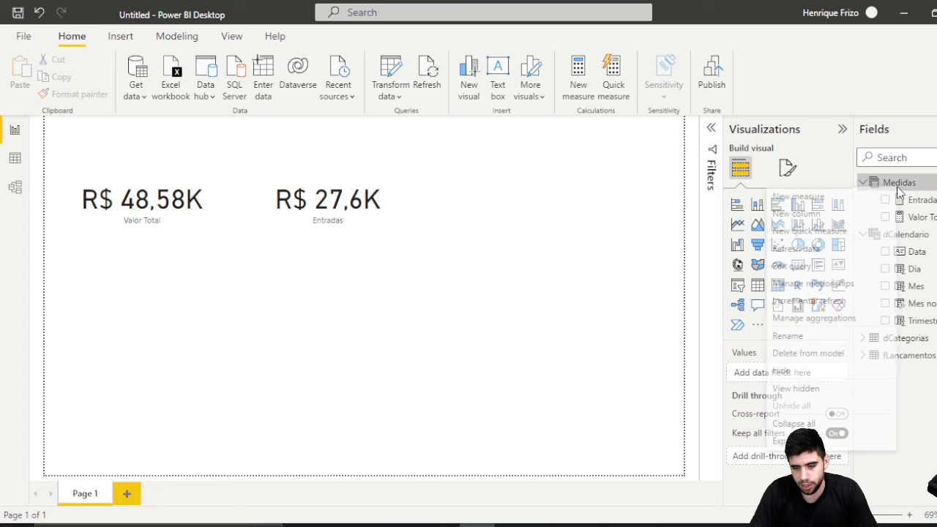
click(215, 334)
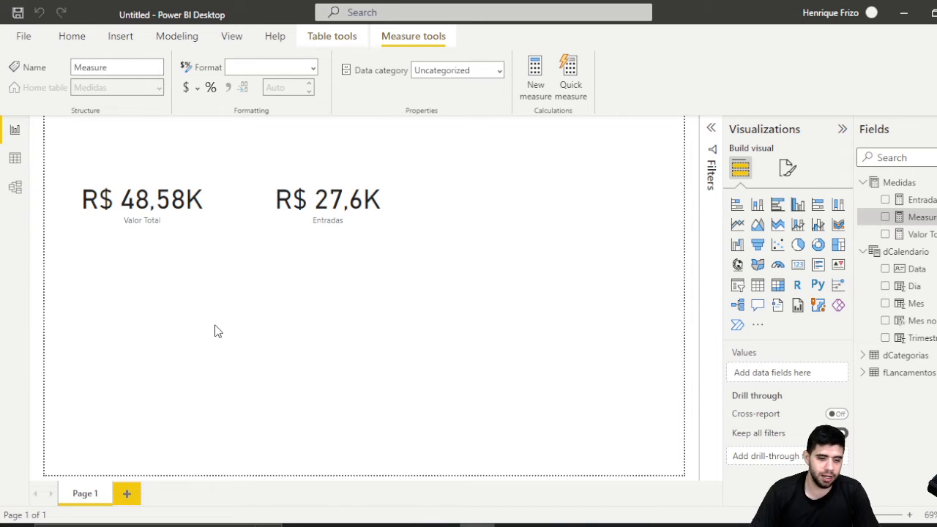
text(saída)
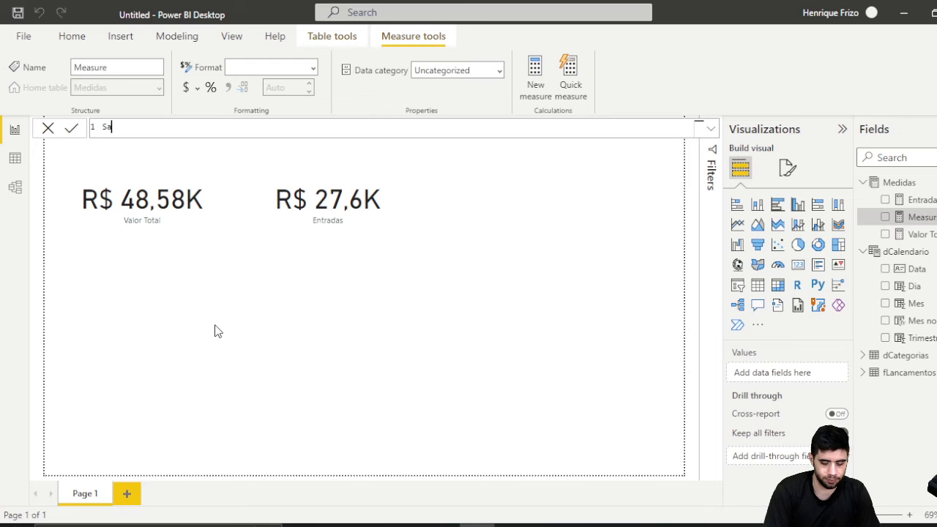
key(shift+Return)
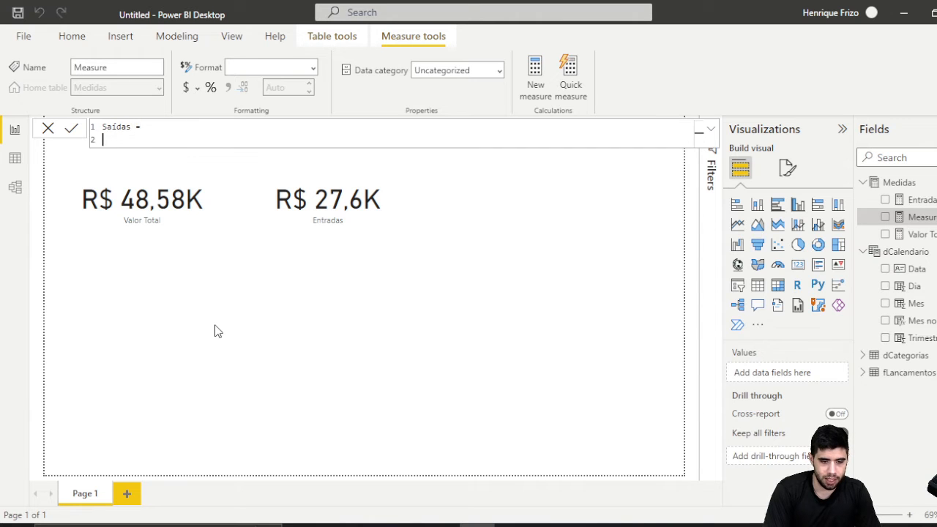
text([Valor Total])
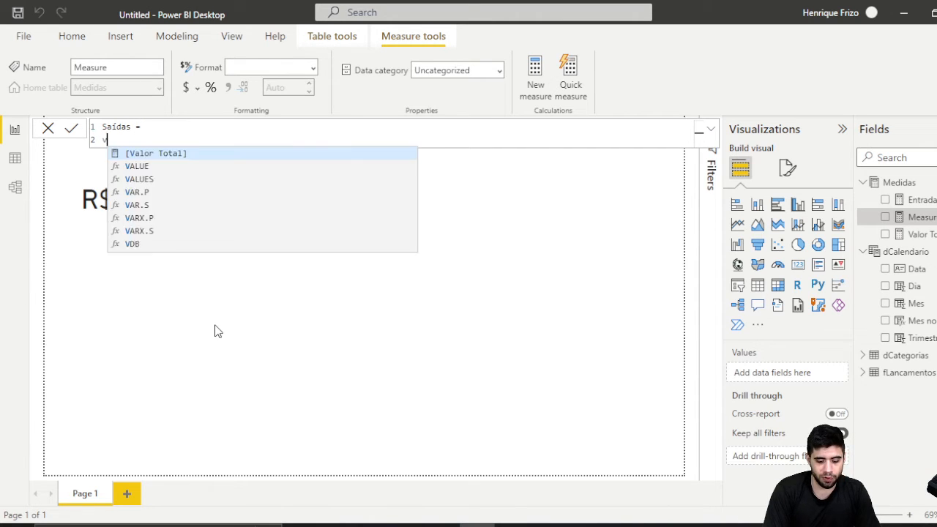
text( - )
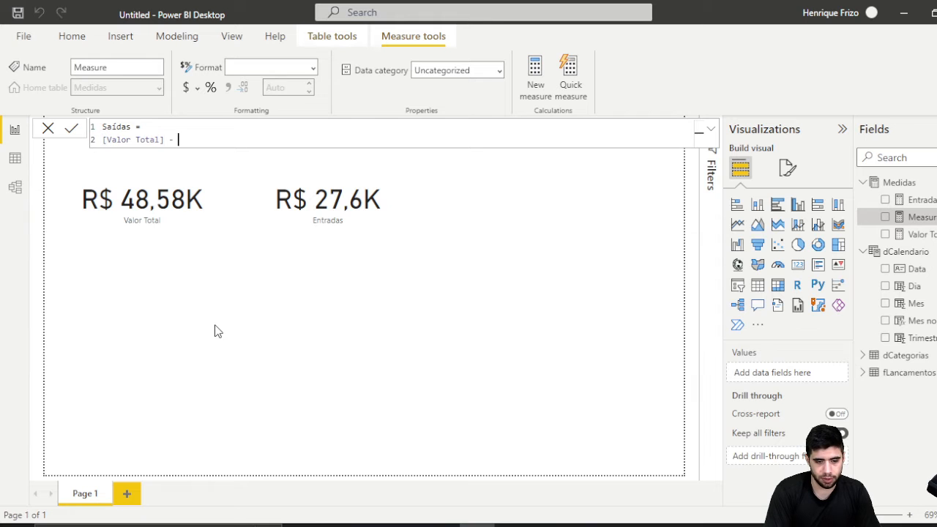
text([Entradas])
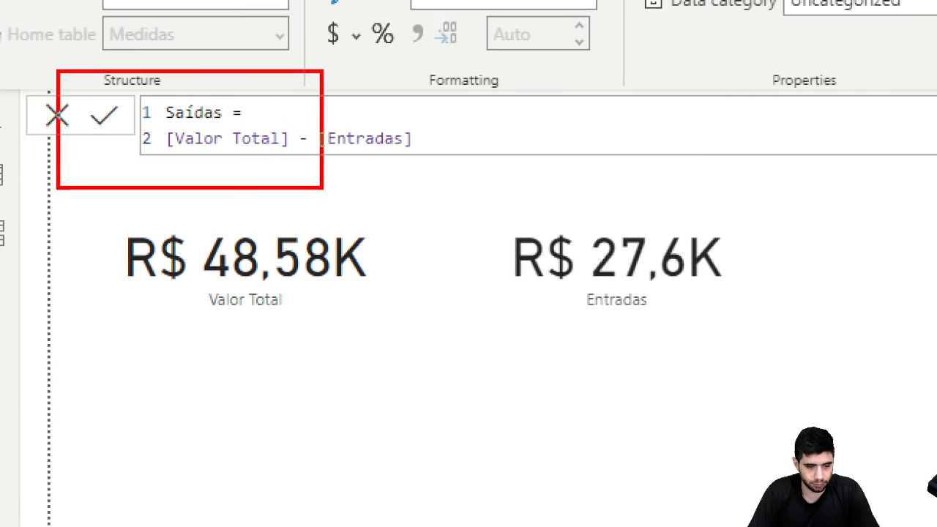
drag(322, 188, 495, 181)
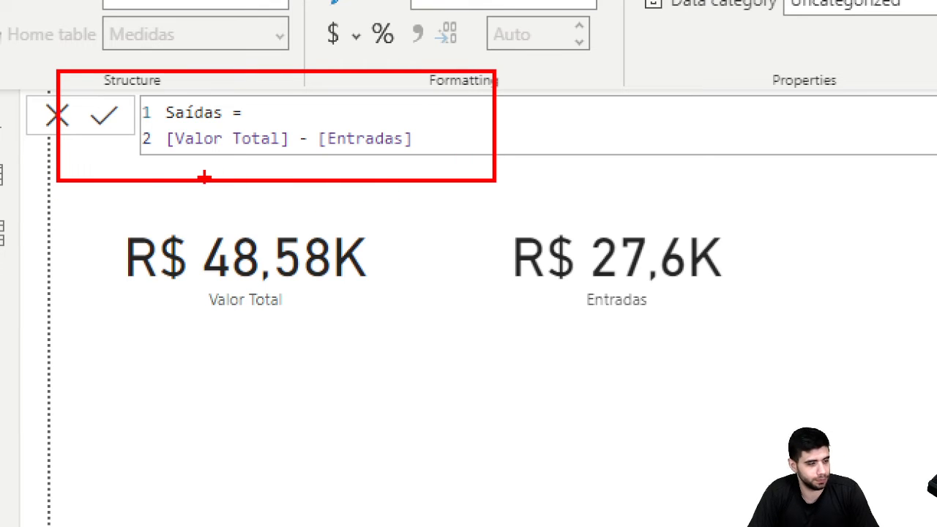
key(Escape)
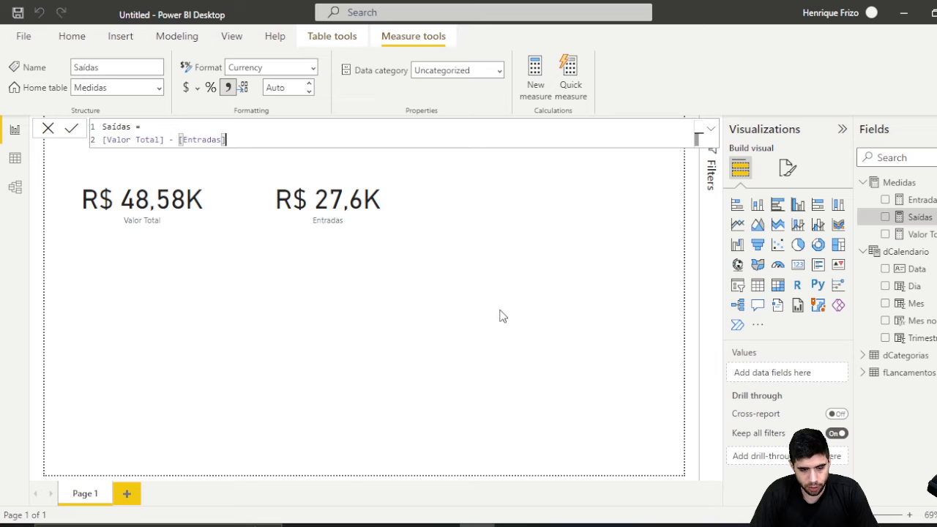
Create another measure in the Medidas table named Resultado and start its formula with [Entradas] on a new line
right_click(901, 188)
click(868, 192)
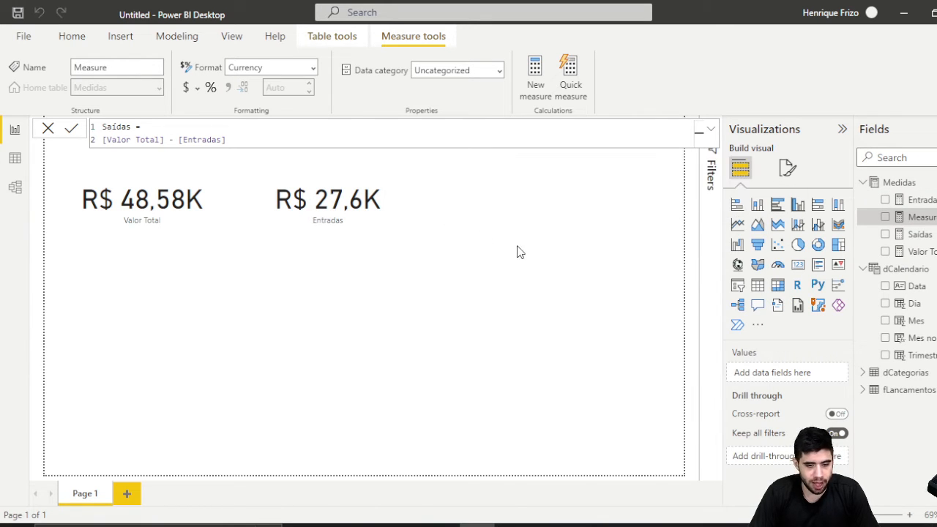
text(Resul)
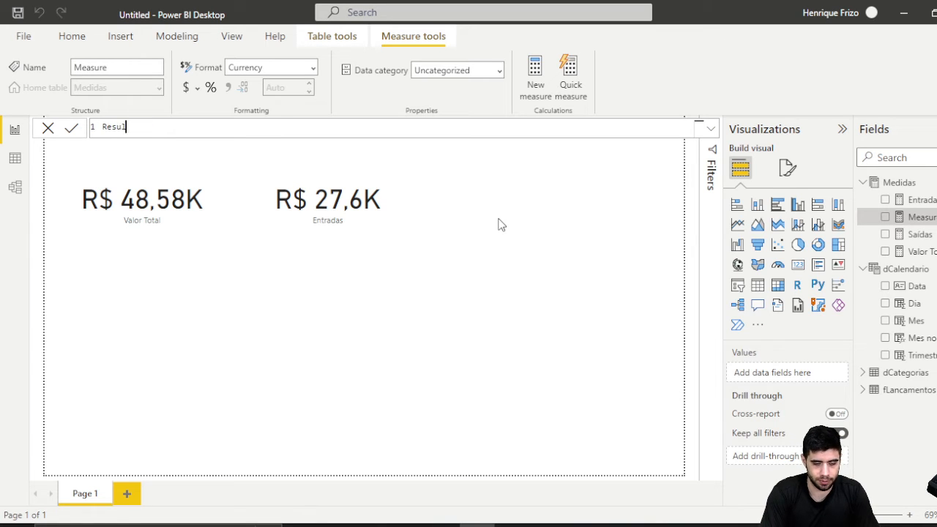
text(tado =)
key(shift+Return)
text([Entradas])
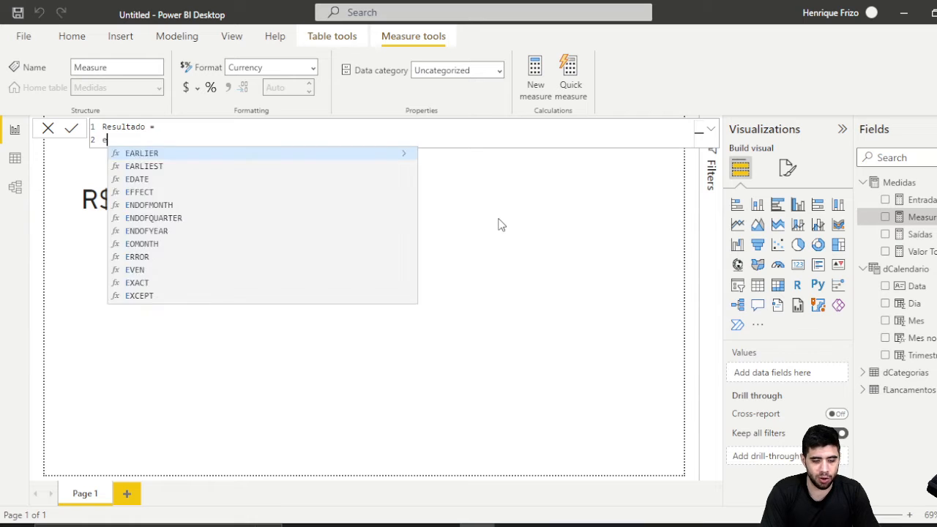
Subtract [Saídas] from [Entradas] in the Resultado formula and commit the measure
text( - sa)
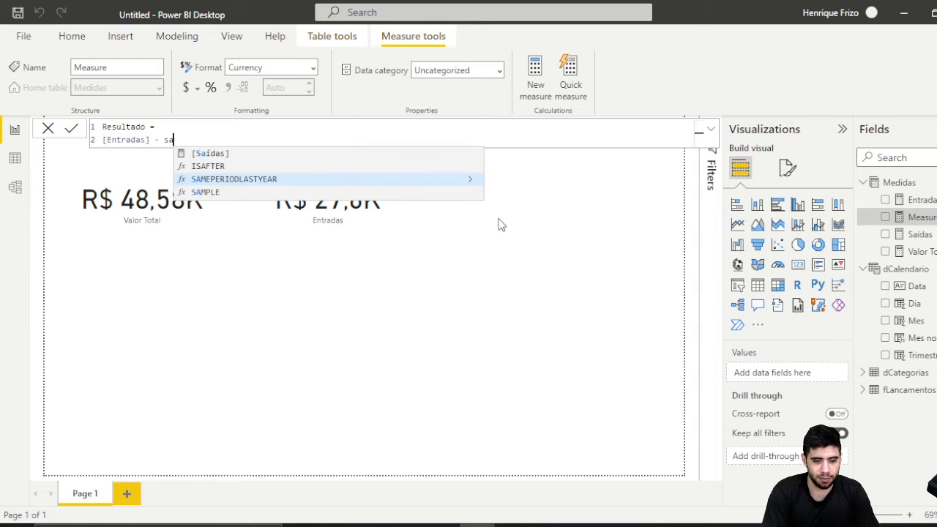
key(BackSpace)
key(BackSpace)
key(BackSpace)
key(BackSpace)
key(BackSpace)
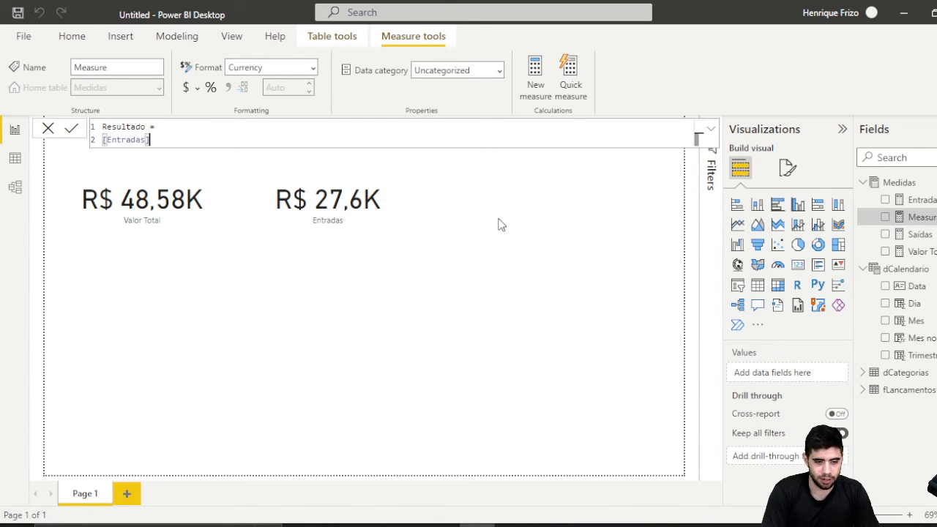
text(- sa)
key(Up)
key(Up)
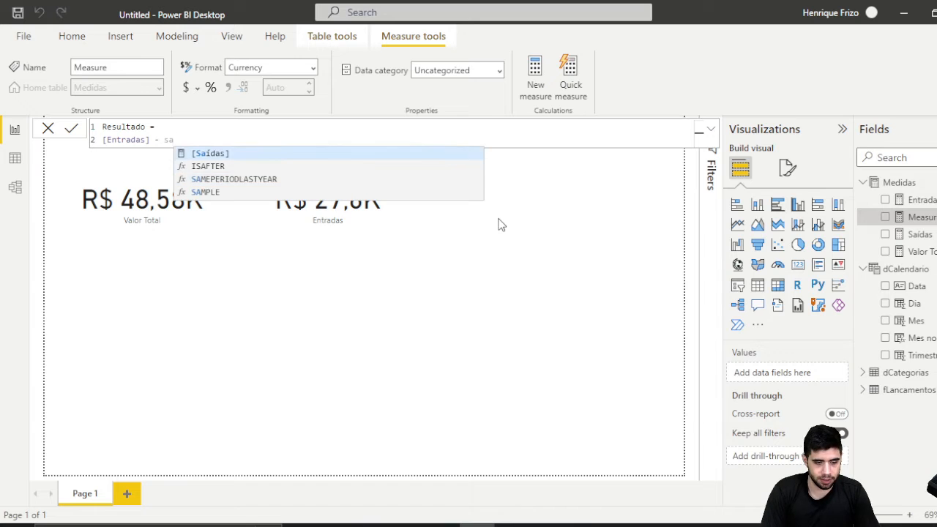
key(Tab)
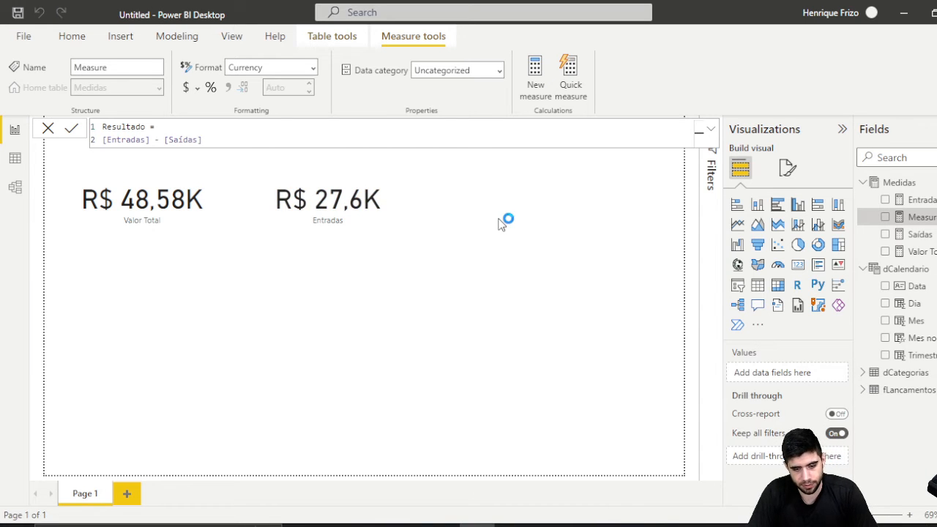
key(Return)
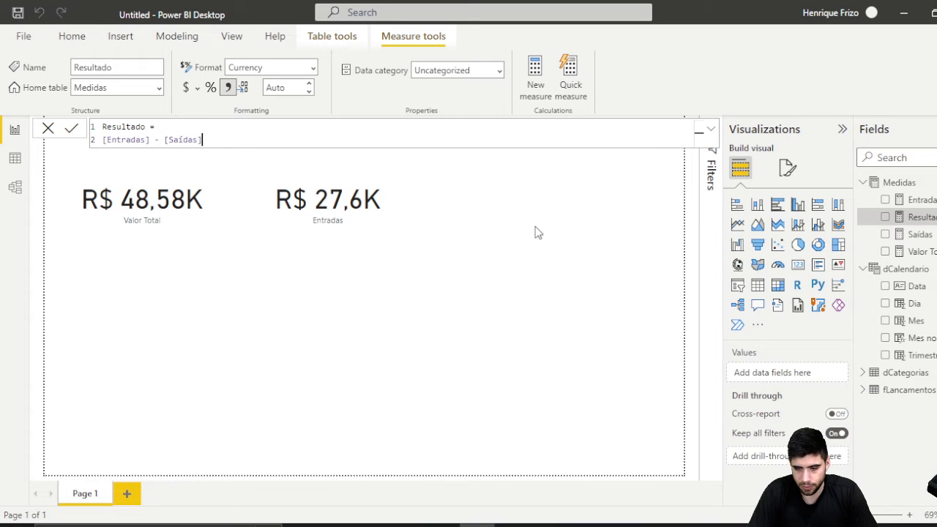
Place the Saídas measure on the report page beside the Entradas card and convert its visual to a card
drag(913, 235, 488, 261)
click(586, 304)
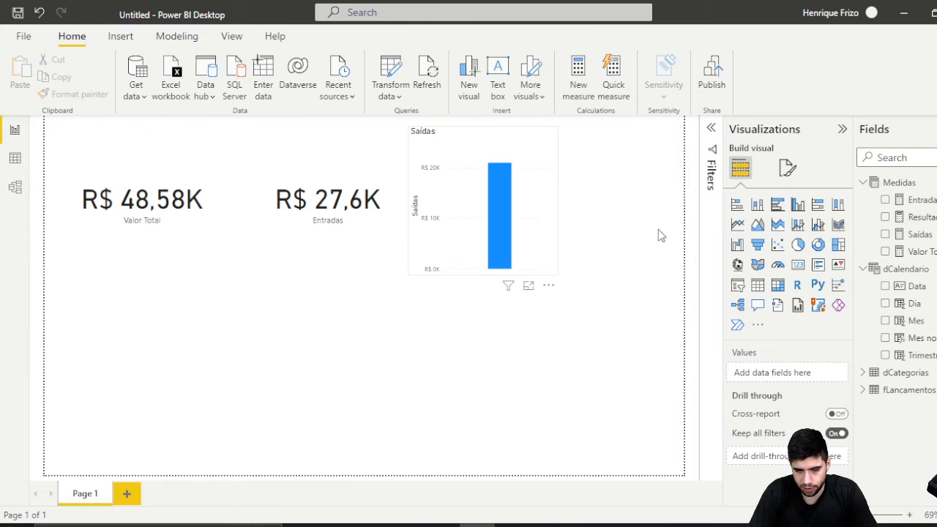
click(620, 178)
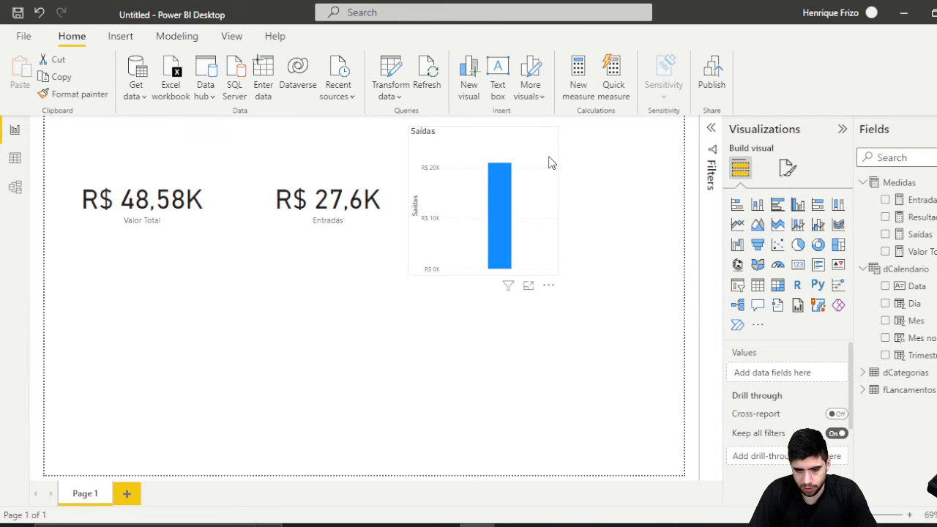
click(797, 264)
click(483, 337)
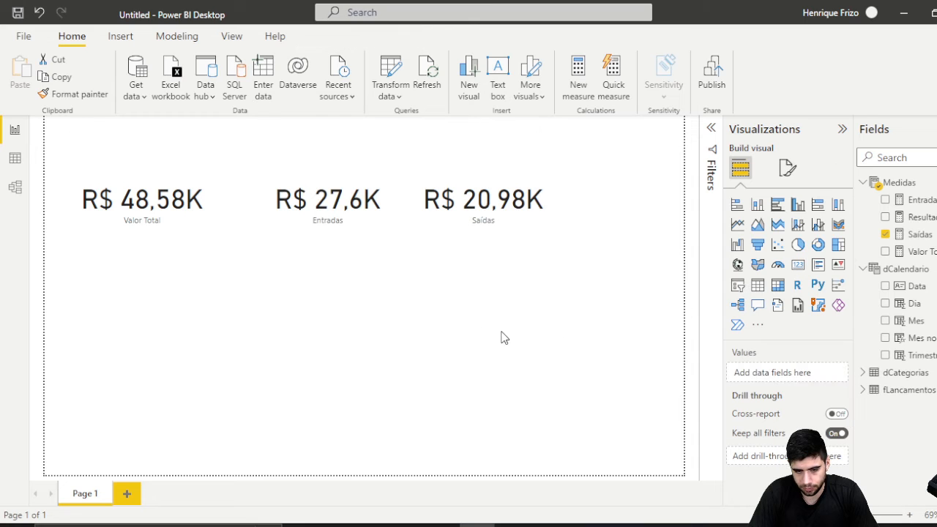
Place the Resultado measure on the report page as a card and position it beyond the Saídas card in the same row
drag(924, 218, 156, 315)
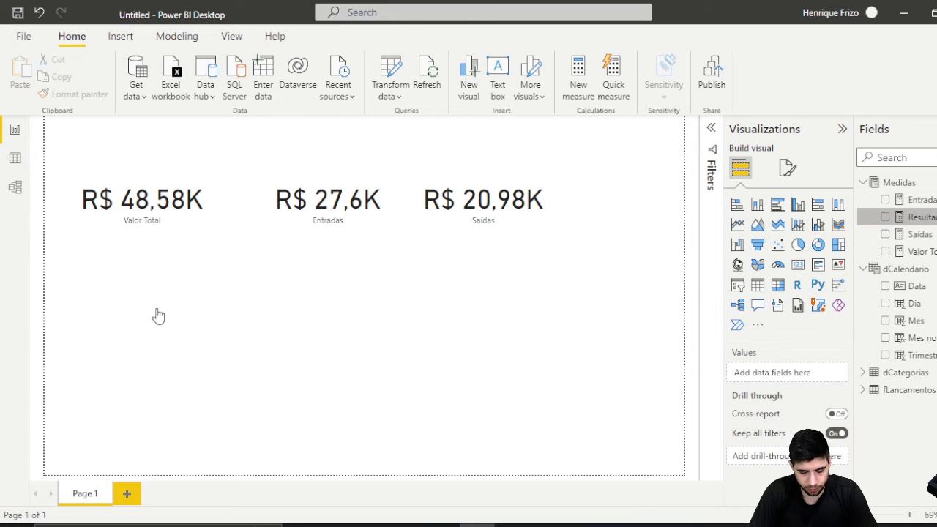
click(797, 265)
drag(278, 320, 508, 291)
click(345, 242)
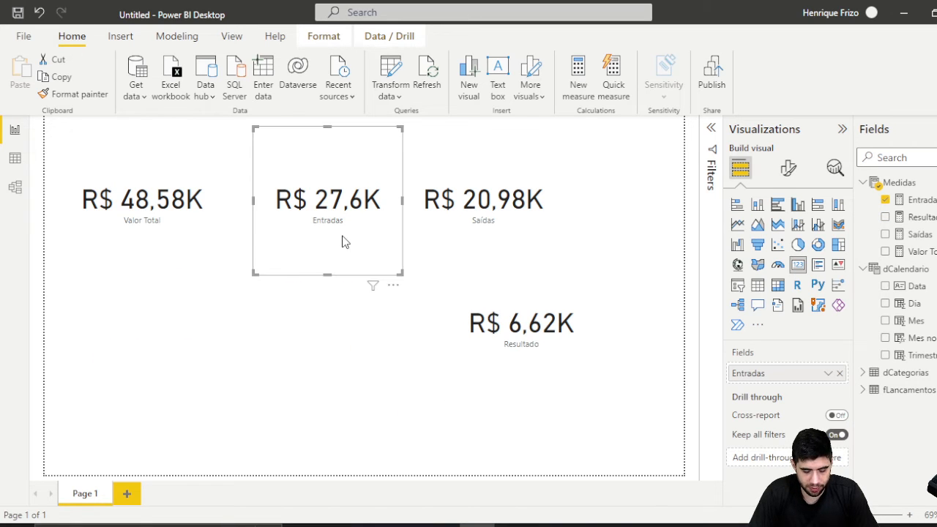
click(484, 232)
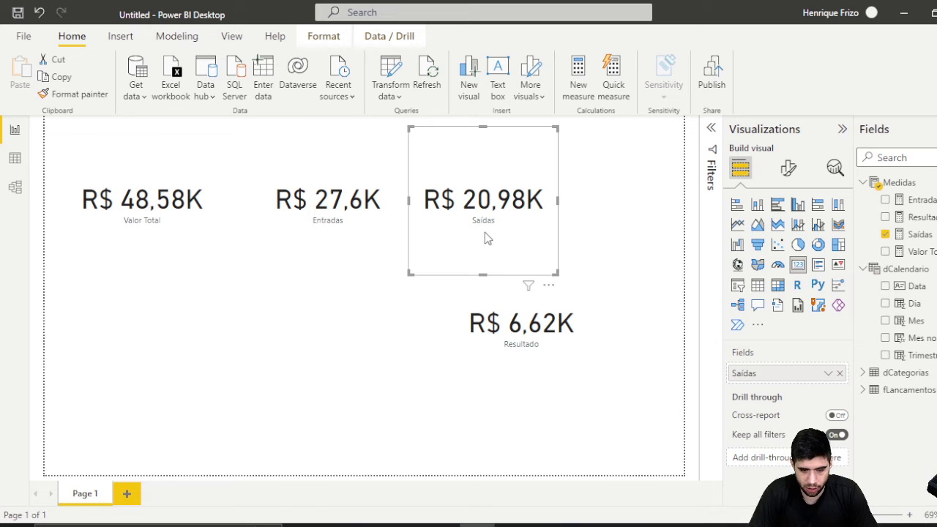
click(524, 309)
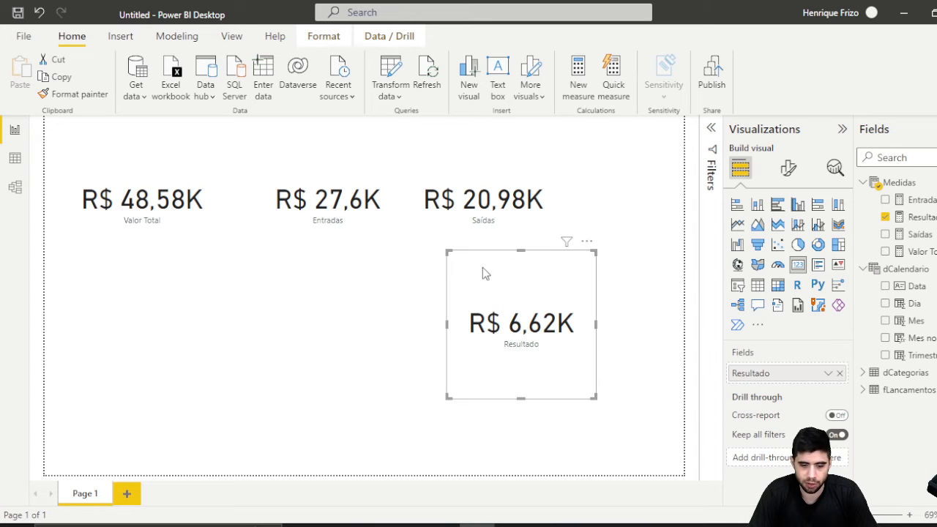
drag(482, 274, 621, 141)
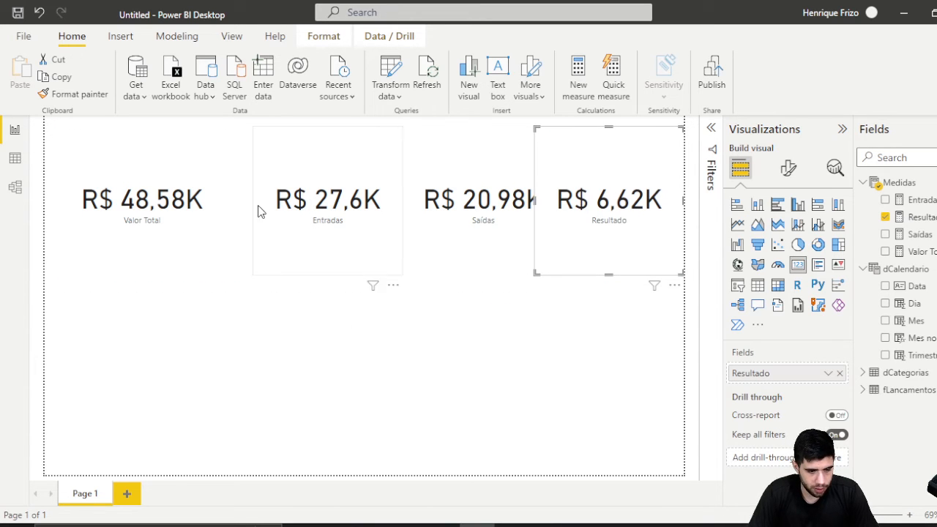
Delete the Valor Total card and spread the Entradas, Saídas and Resultado cards in one row along the page's upper edge
click(210, 159)
key(Delete)
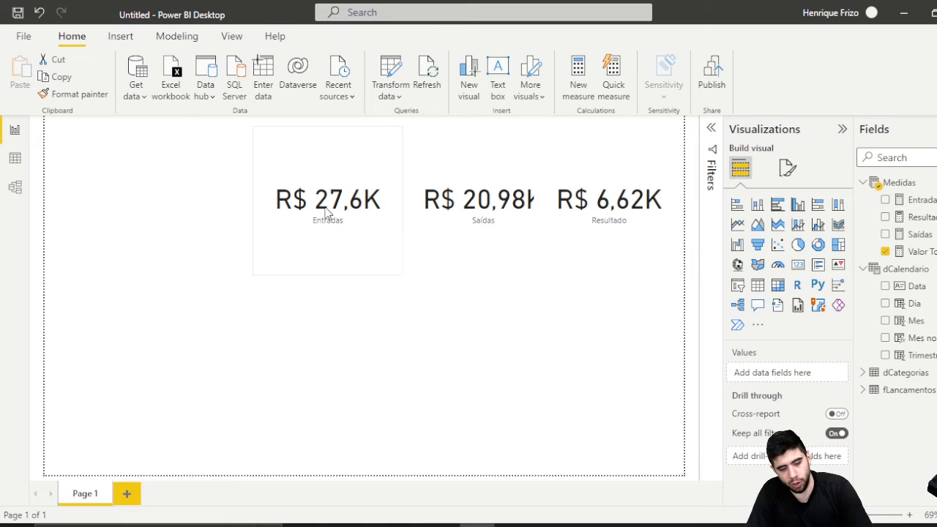
drag(314, 235, 144, 221)
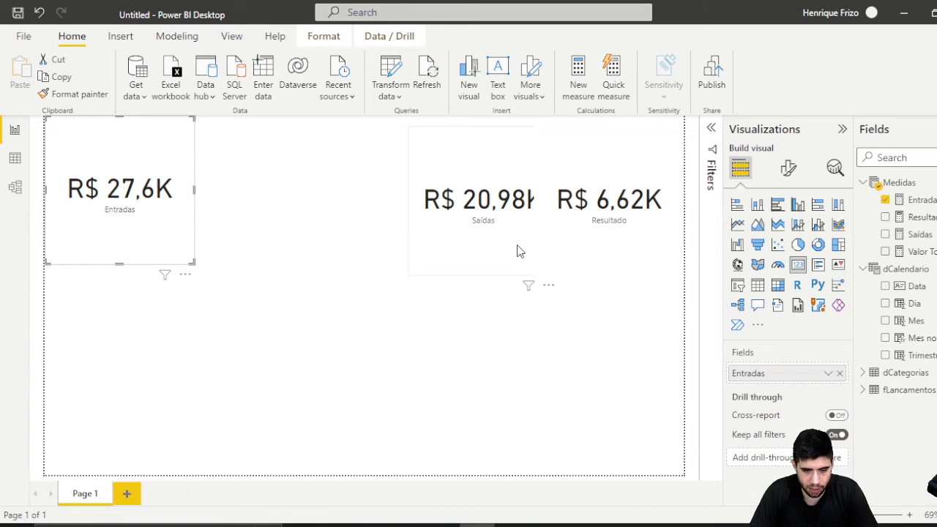
drag(519, 251, 347, 241)
drag(542, 244, 516, 213)
click(229, 294)
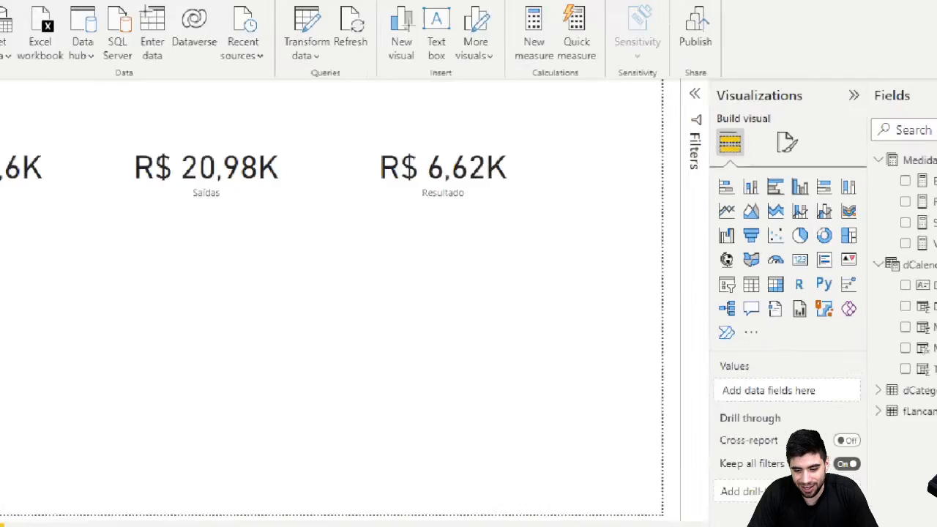
Add a line chart below the cards with Mes nome on the X-axis and Entradas and Saídas on the Y-axis, and widen it
drag(727, 214, 742, 237)
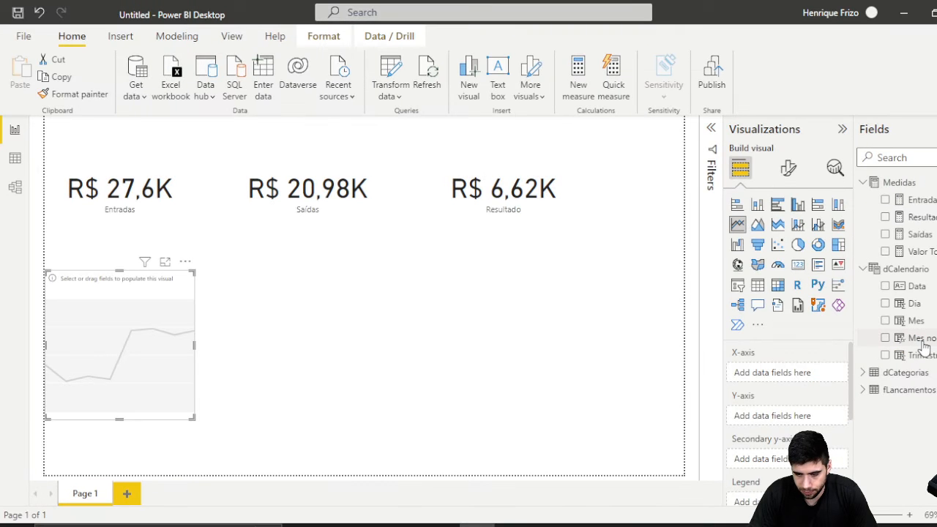
mouse_move(858, 341)
mouse_down()
mouse_move(631, 385)
mouse_move(623, 423)
mouse_up()
drag(801, 382, 802, 382)
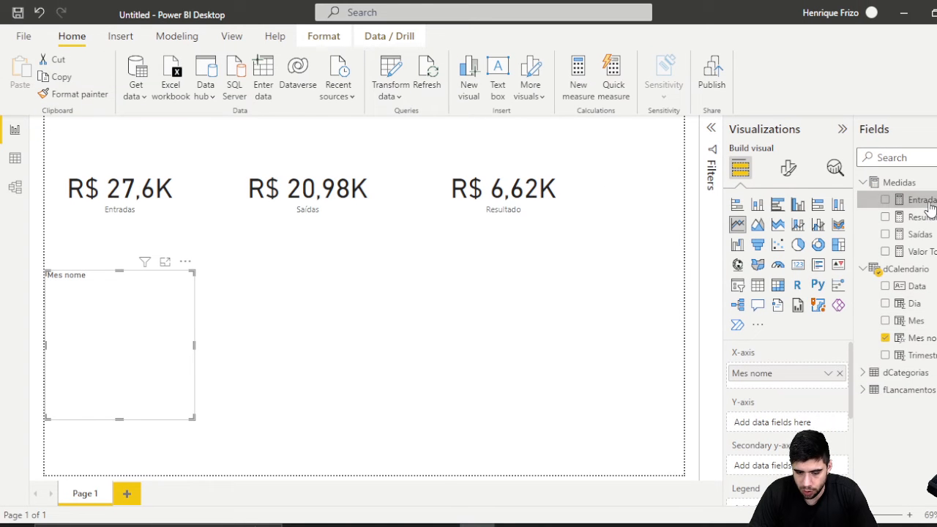
drag(866, 159, 782, 423)
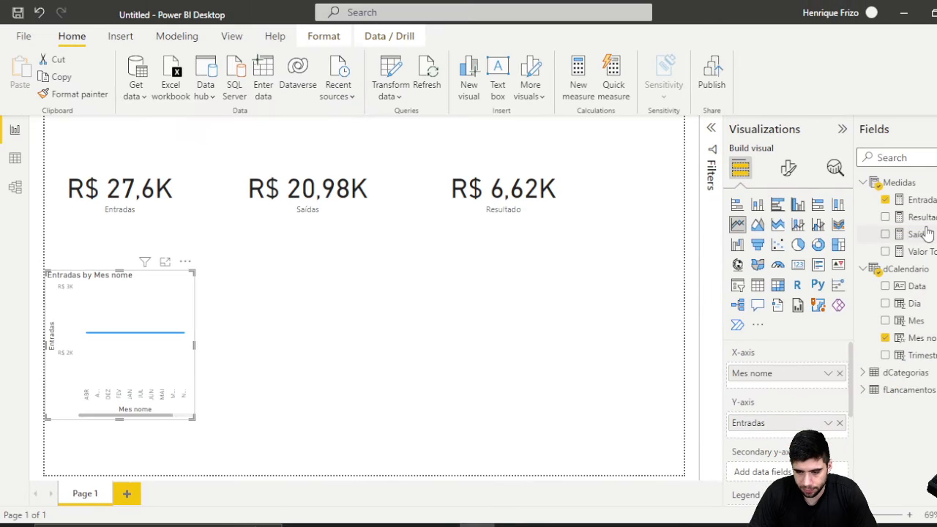
drag(919, 234, 793, 423)
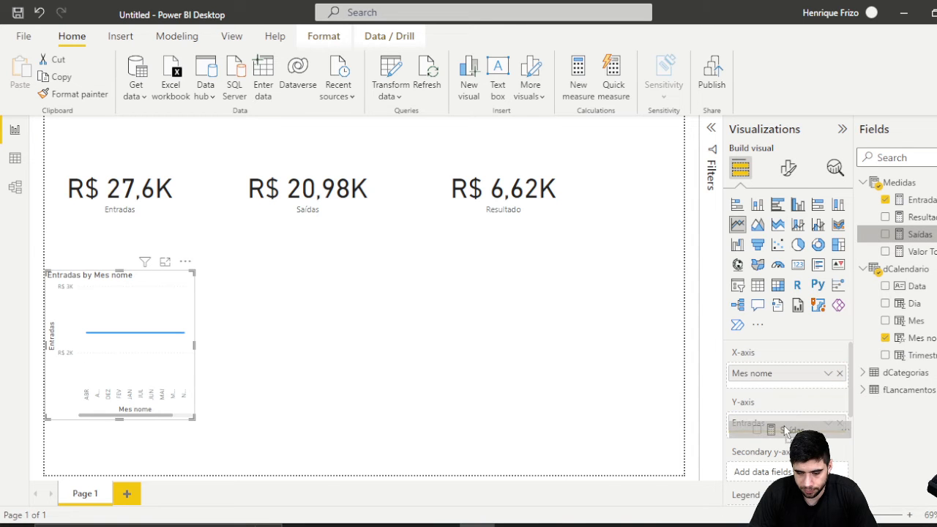
click(920, 240)
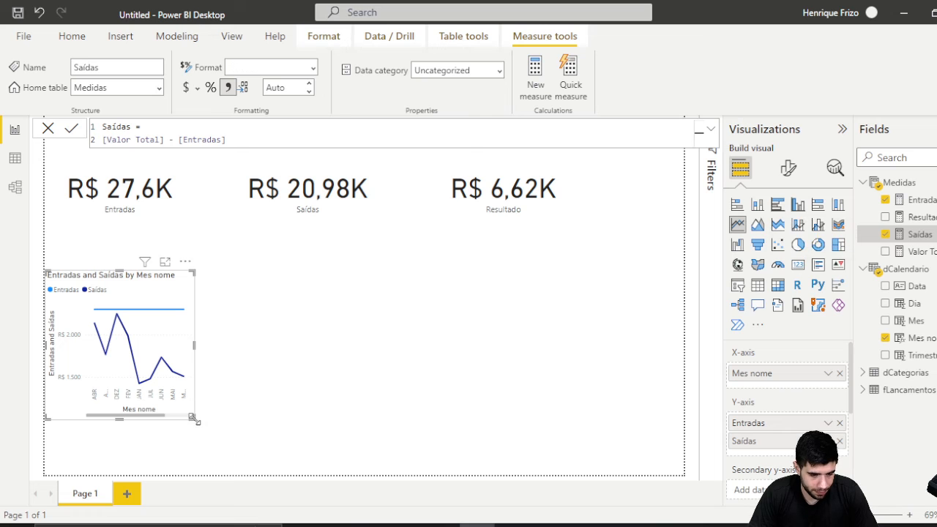
drag(194, 420, 494, 431)
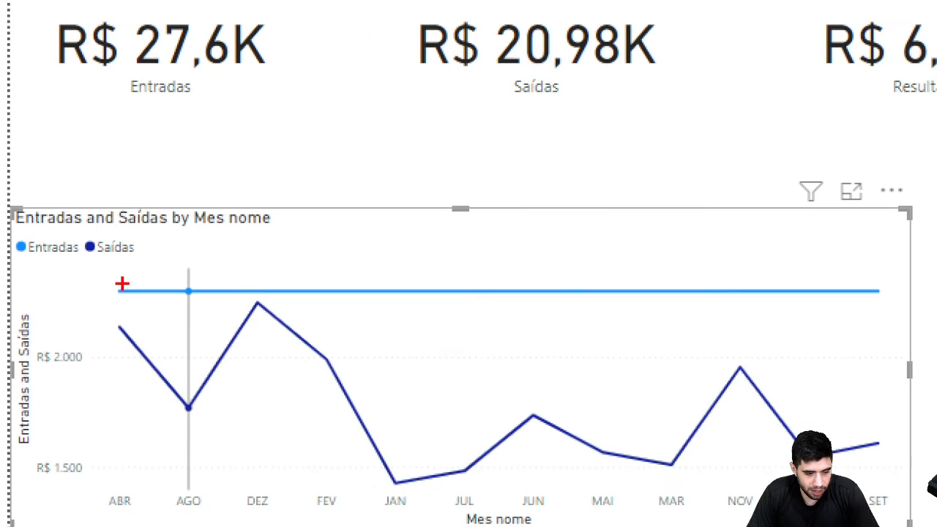
Examine the chart's Entradas line and the underlying rows of the fLancamentos and dCategorias tables
drag(95, 274, 913, 304)
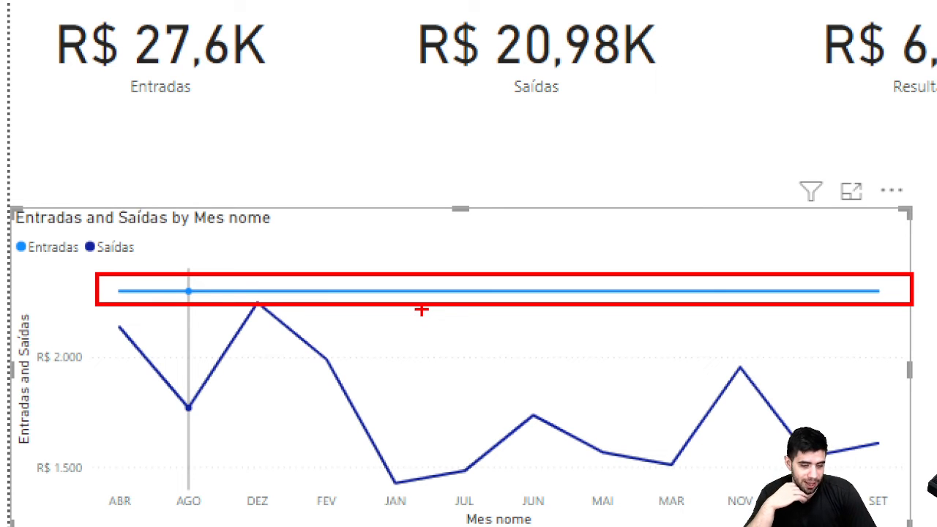
key(Escape)
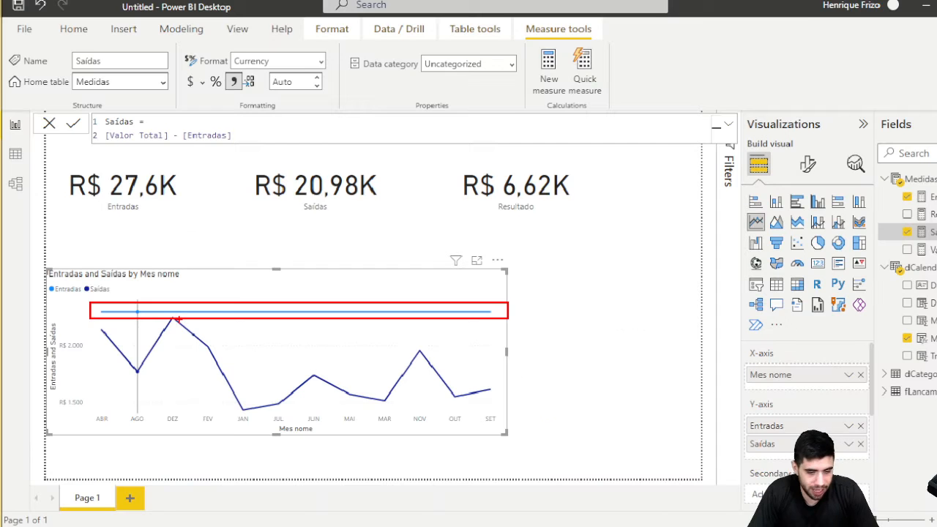
click(18, 156)
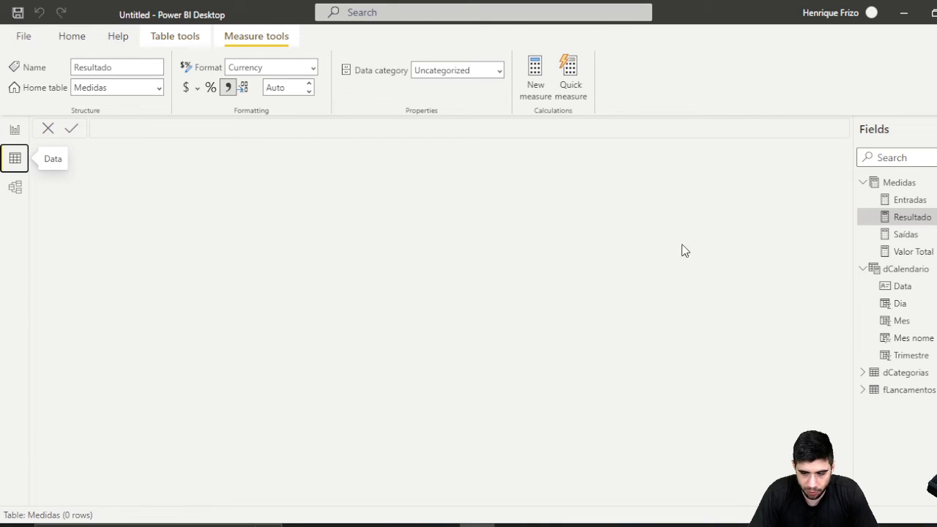
click(896, 390)
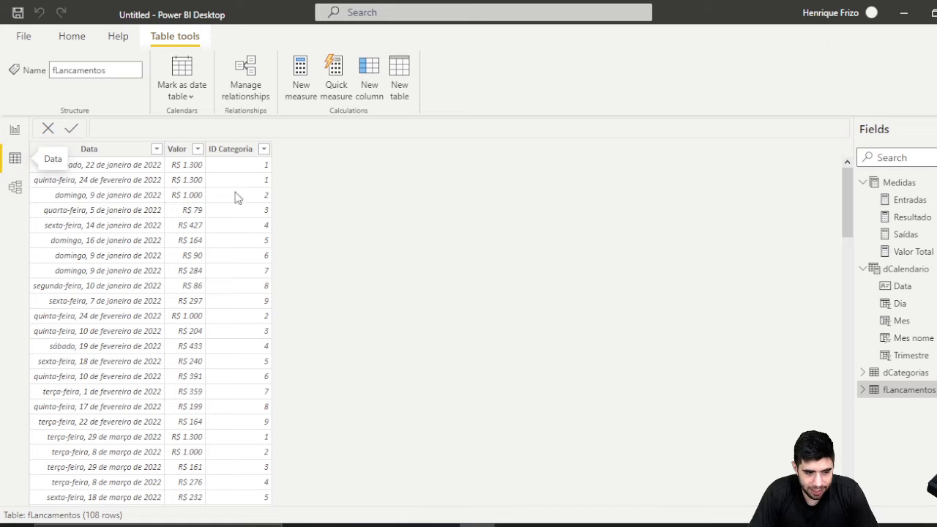
click(891, 373)
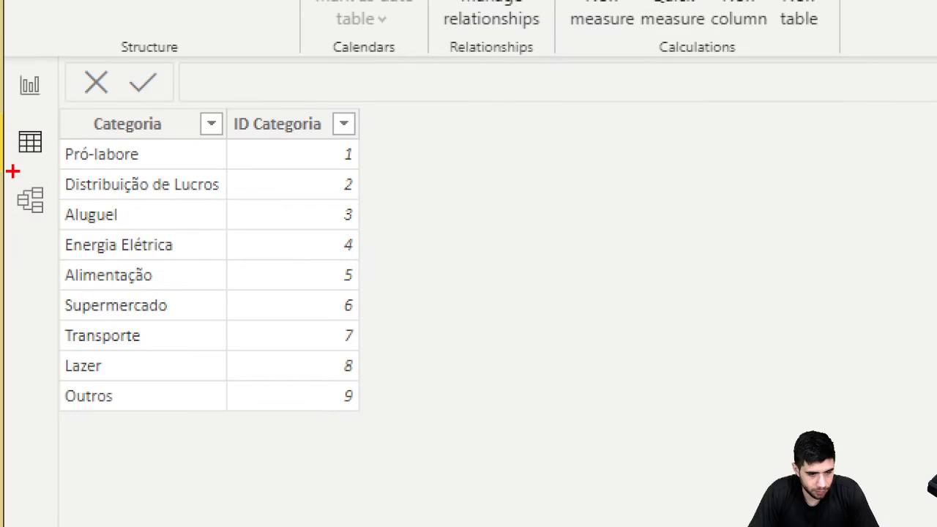
drag(164, 158, 194, 189)
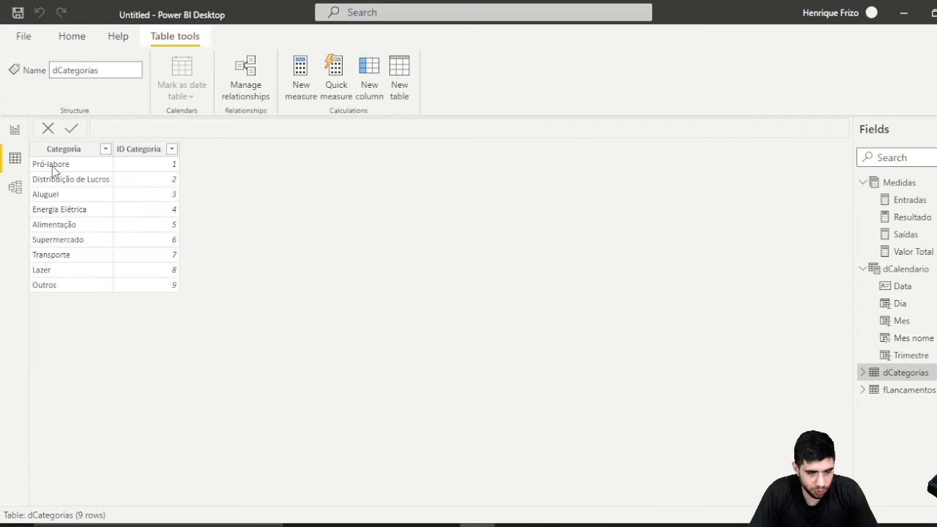
Filter the fLancamentos table to ID Categoria 1 and 2 and inspect the Valor of the monthly entries
click(902, 390)
click(265, 150)
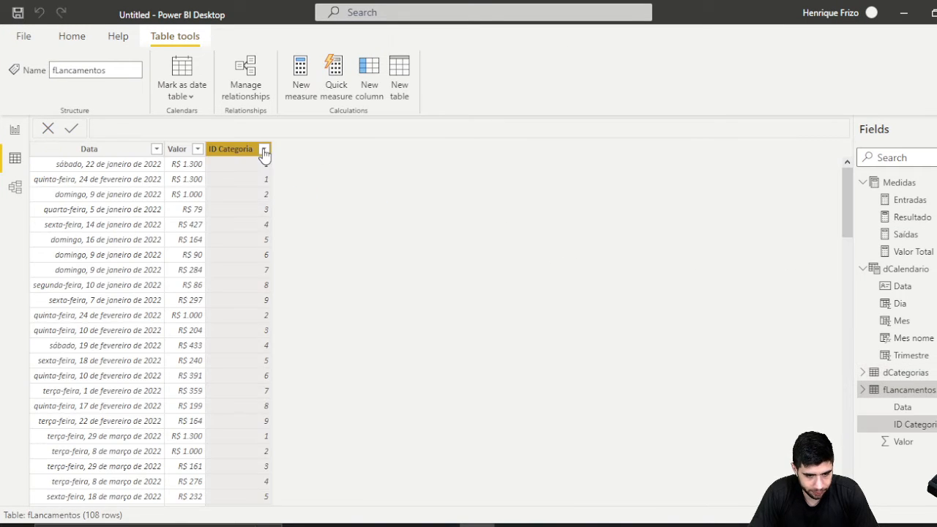
click(295, 297)
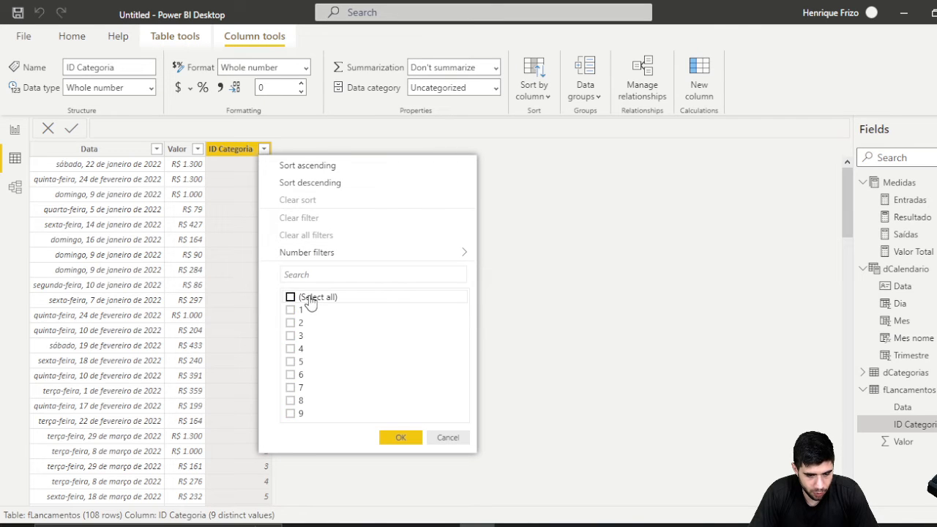
click(299, 310)
click(301, 326)
click(402, 437)
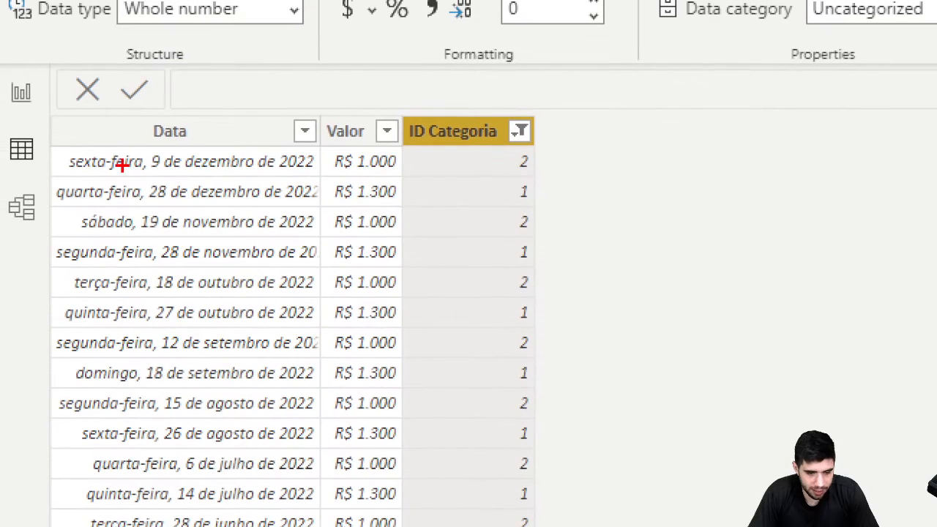
mouse_move(304, 136)
mouse_down()
mouse_move(429, 224)
mouse_move(436, 213)
mouse_up()
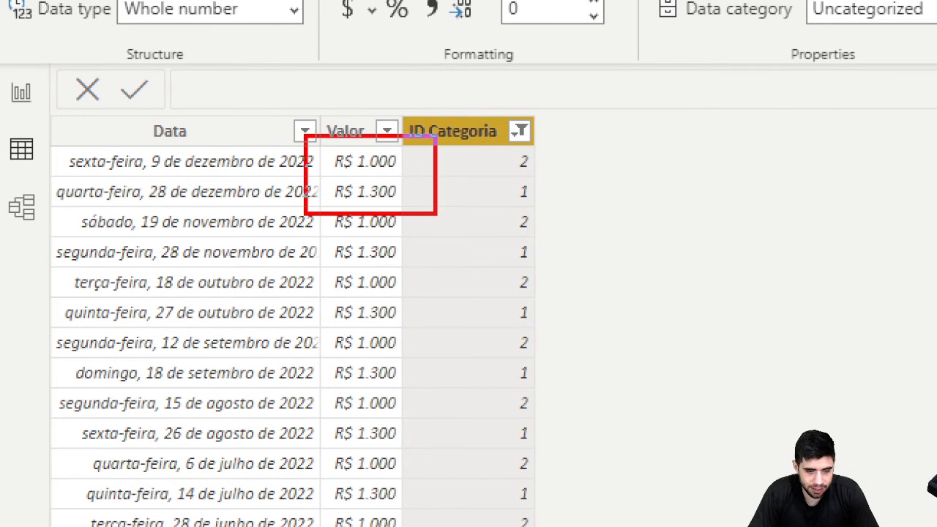
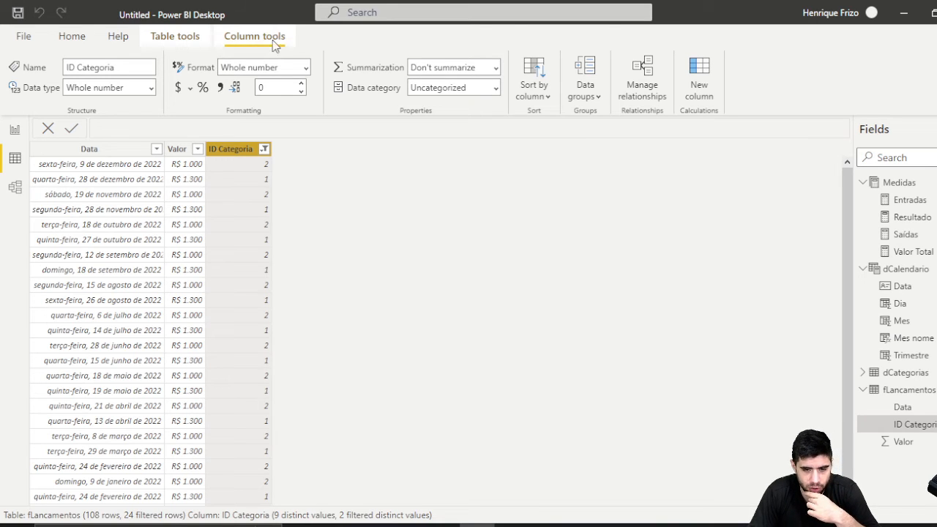
Restore all ID Categoria values in the fLancamentos table's filter
click(264, 148)
click(311, 298)
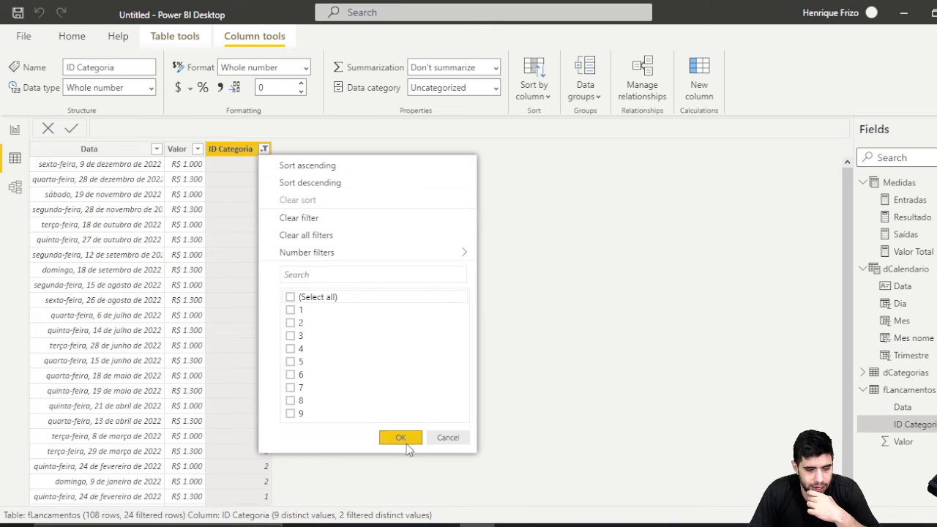
click(309, 298)
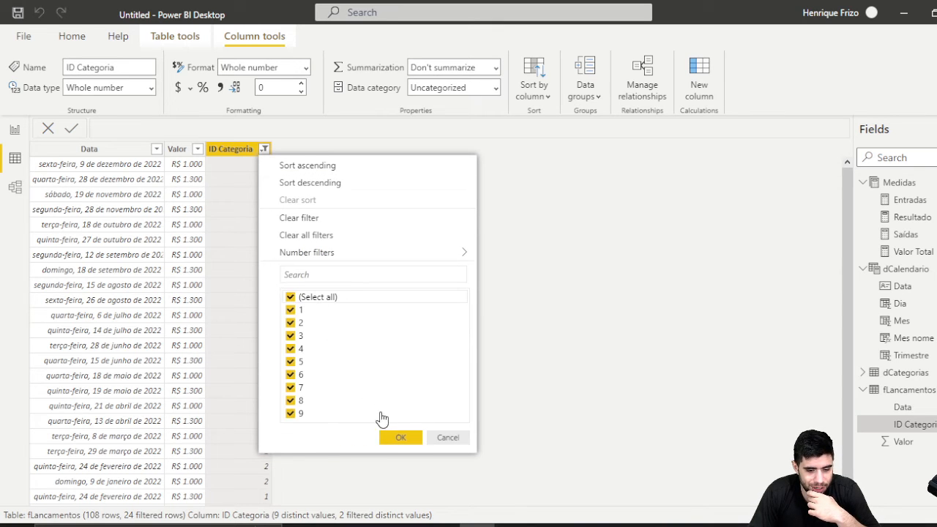
click(399, 437)
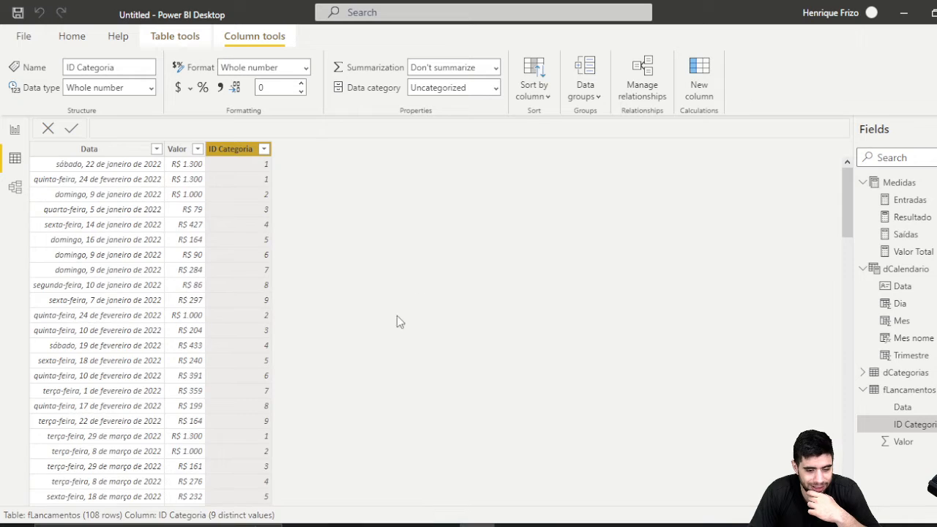
Compare the monthly Entradas and Saídas lines in the report chart and return to the fLancamentos table data
click(14, 129)
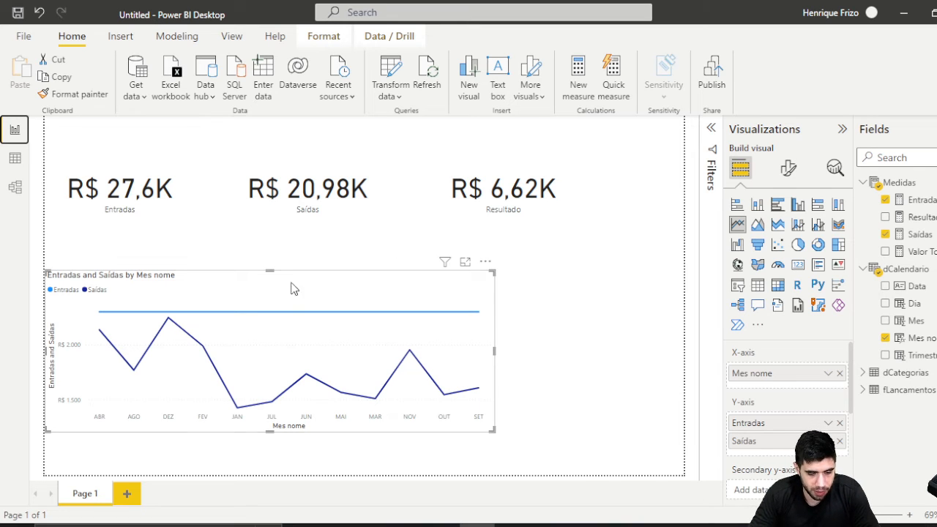
mouse_move(83, 307)
mouse_down()
mouse_move(146, 324)
mouse_move(517, 325)
mouse_move(518, 317)
mouse_up()
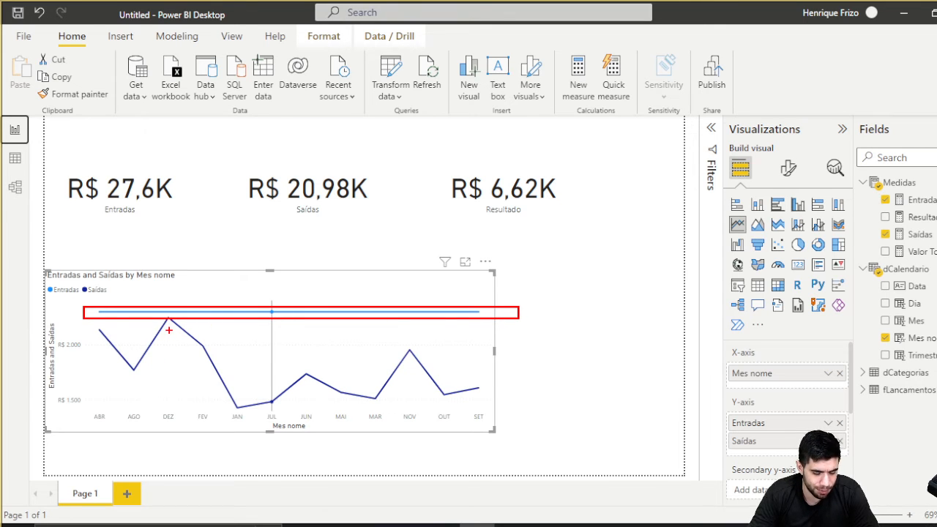
key(Escape)
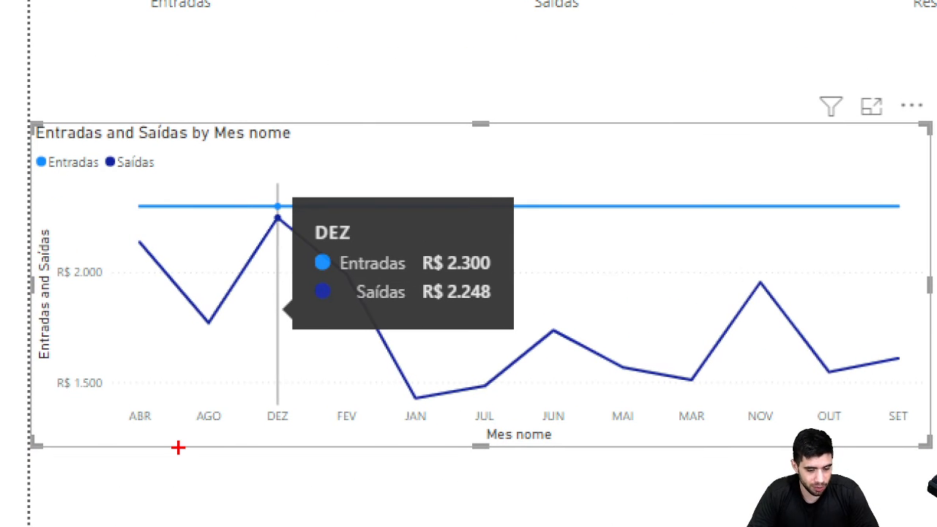
drag(108, 420, 853, 442)
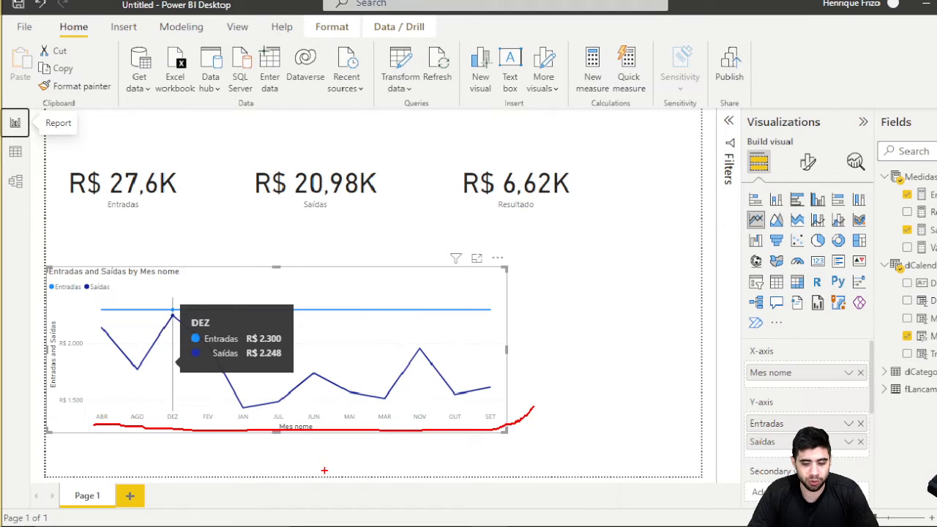
key(Escape)
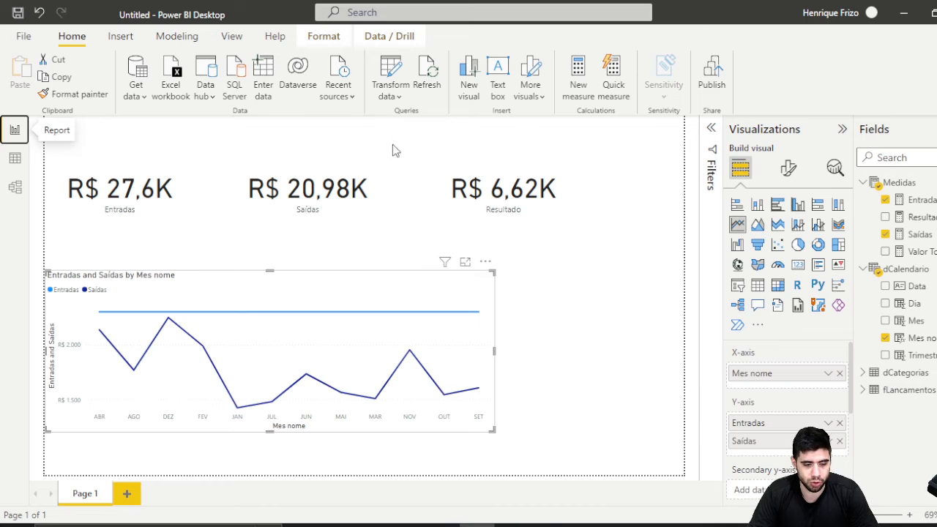
click(15, 157)
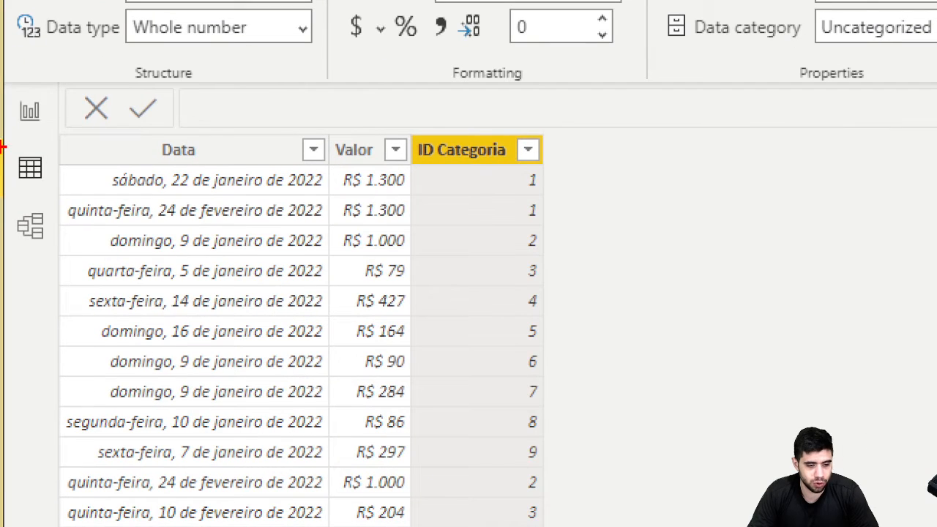
drag(2, 147, 64, 191)
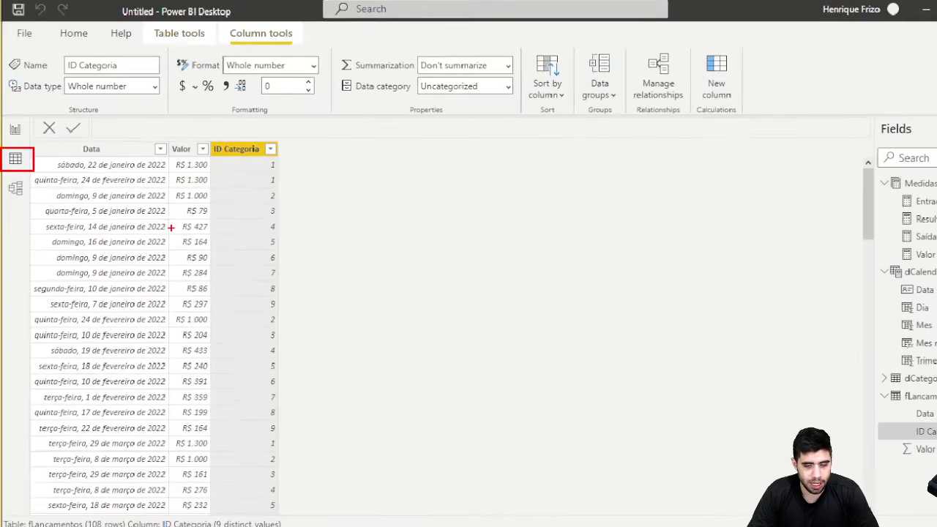
Open the dCalendario table and compare its numeric Mes column with the Mes nome column
mouse_move(742, 368)
mouse_down()
mouse_move(868, 460)
mouse_move(909, 409)
mouse_up()
key(Escape)
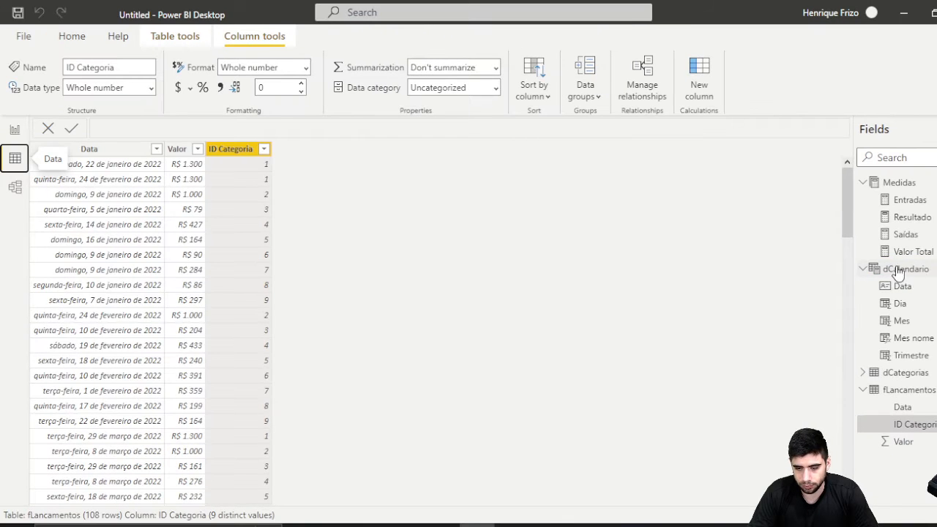
click(907, 269)
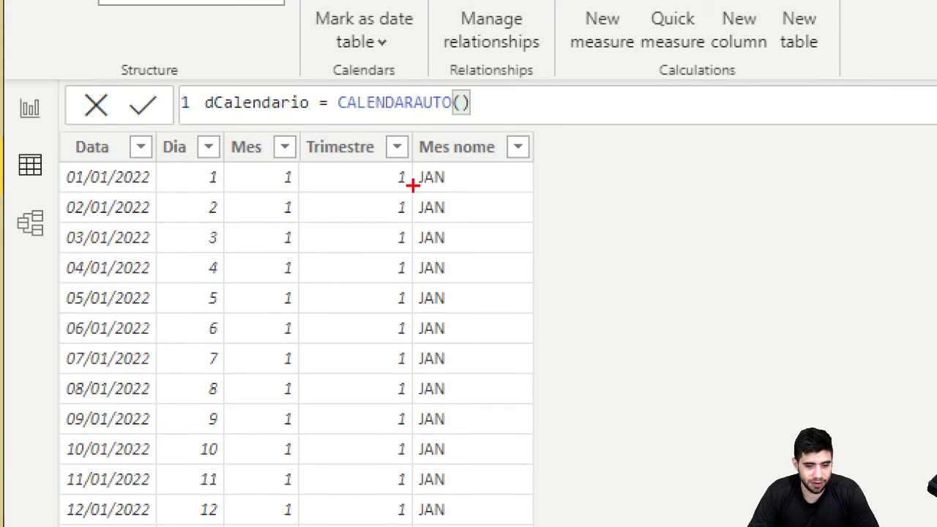
drag(203, 139, 237, 175)
mouse_move(473, 199)
mouse_down()
mouse_move(481, 327)
mouse_move(463, 316)
mouse_up()
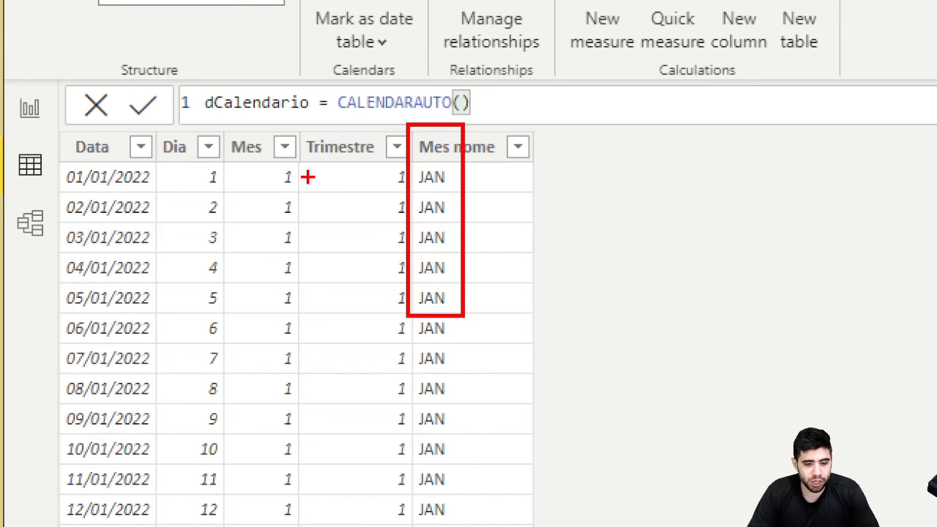
drag(219, 167, 262, 170)
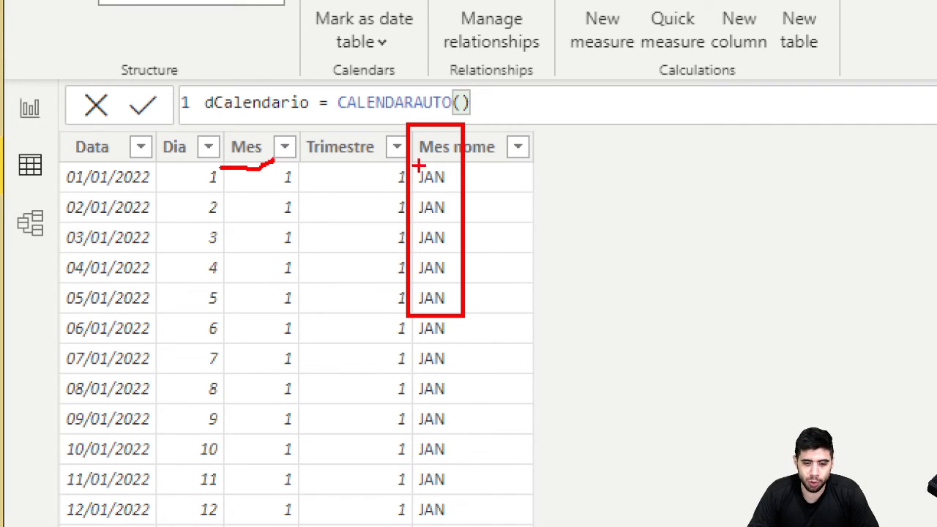
drag(432, 169, 505, 167)
key(Escape)
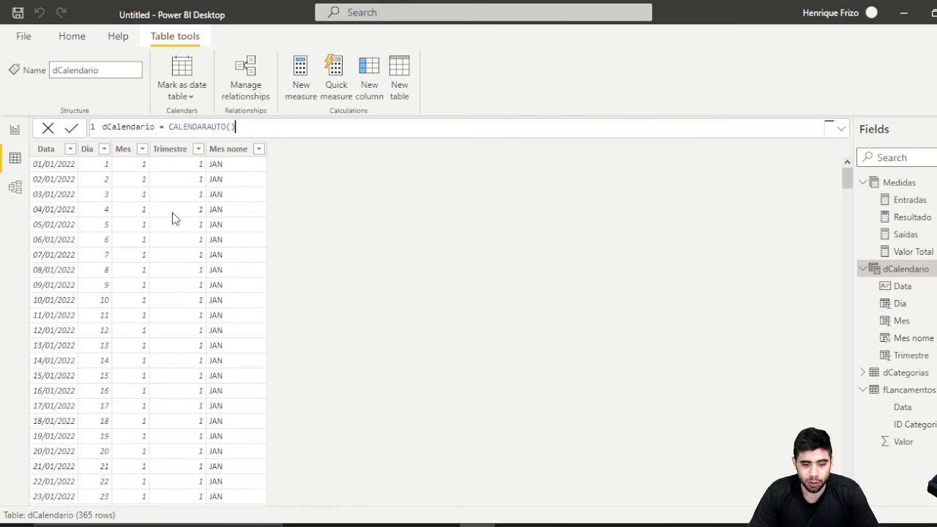
Sort the dCalendario table's Mes nome column by the Mes column
click(229, 189)
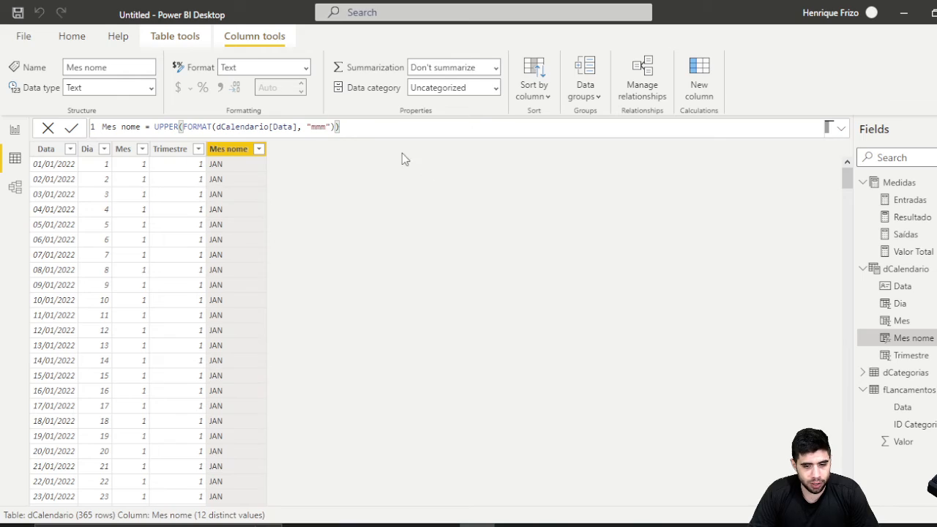
key(ctrl+1)
click(530, 68)
key(Escape)
key(ctrl+1)
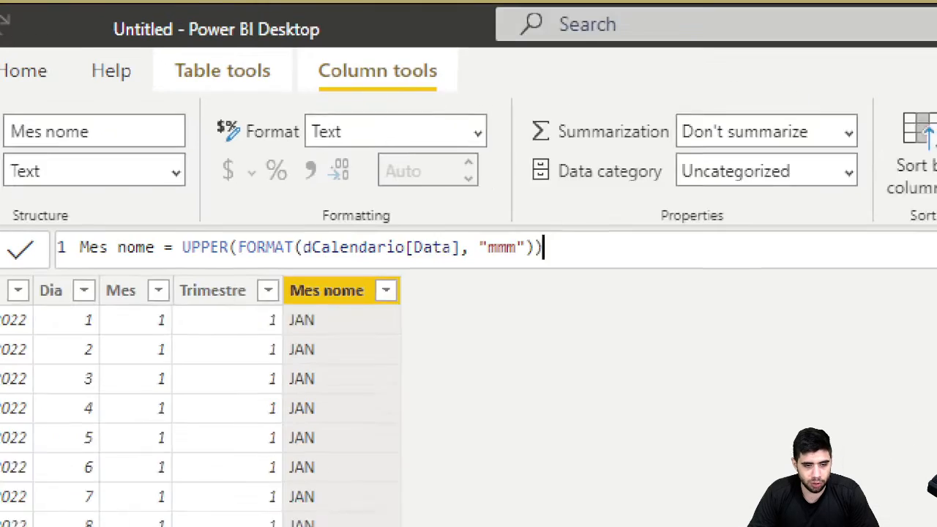
click(305, 73)
mouse_move(307, 37)
mouse_down()
mouse_move(445, 115)
mouse_move(505, 108)
mouse_up()
key(Escape)
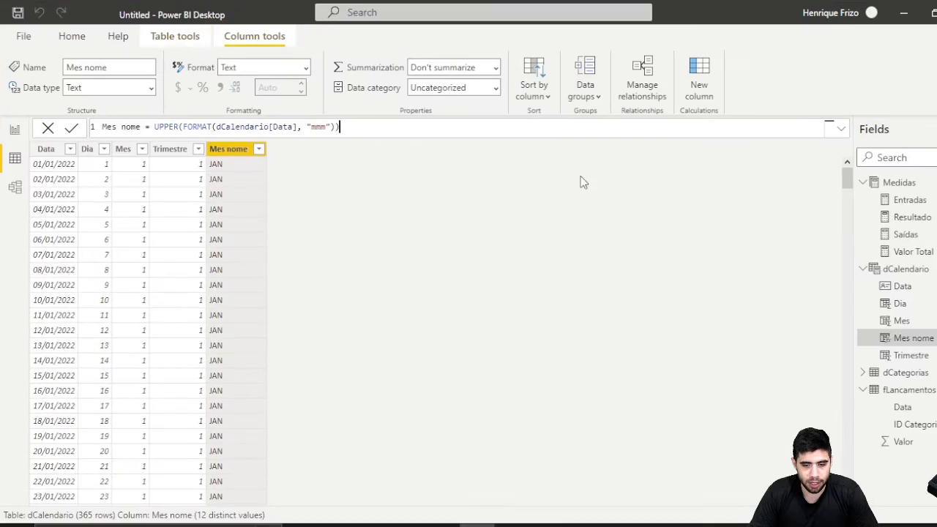
key(ctrl+1)
click(545, 69)
mouse_move(464, 42)
mouse_down()
mouse_move(540, 192)
mouse_move(564, 193)
mouse_up()
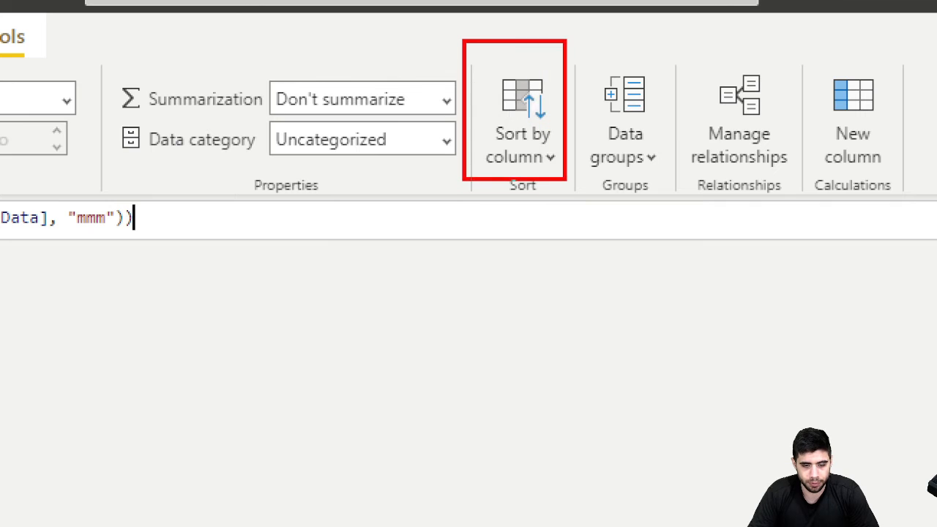
key(Escape)
click(532, 90)
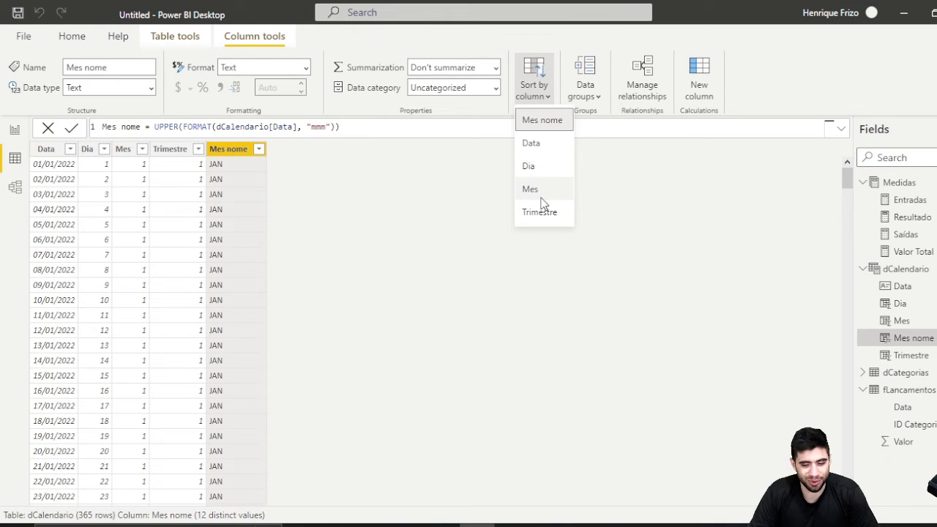
key(ctrl+1)
drag(478, 160, 556, 210)
key(Escape)
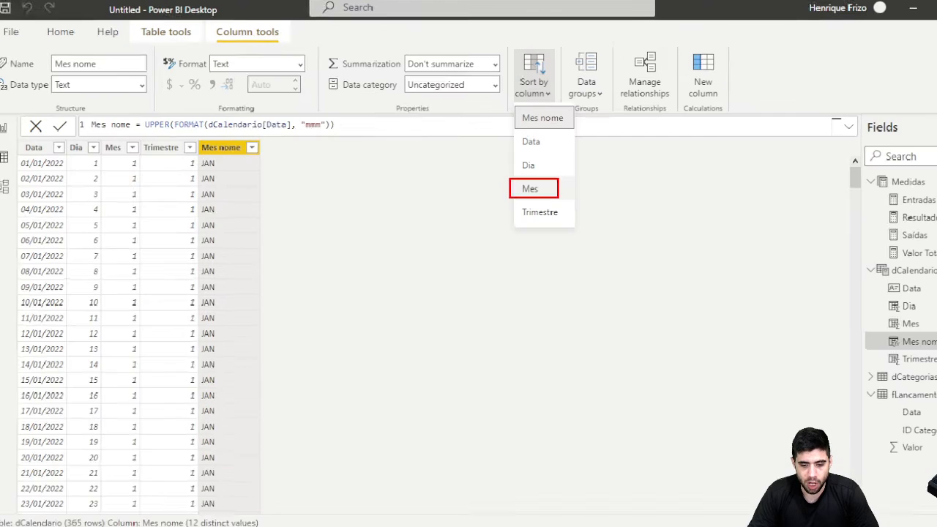
click(555, 189)
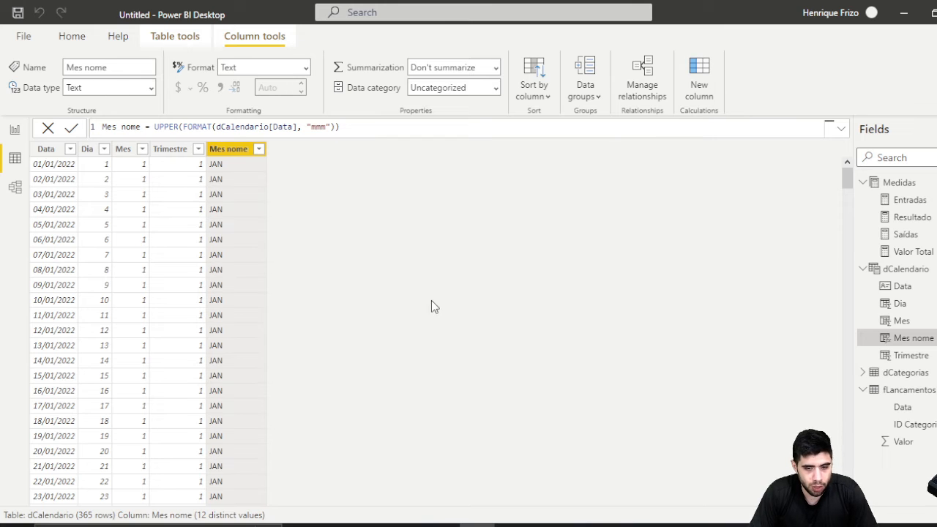
Return to the report and examine the month order and the X-axis field of the Entradas and Saídas line chart
click(13, 129)
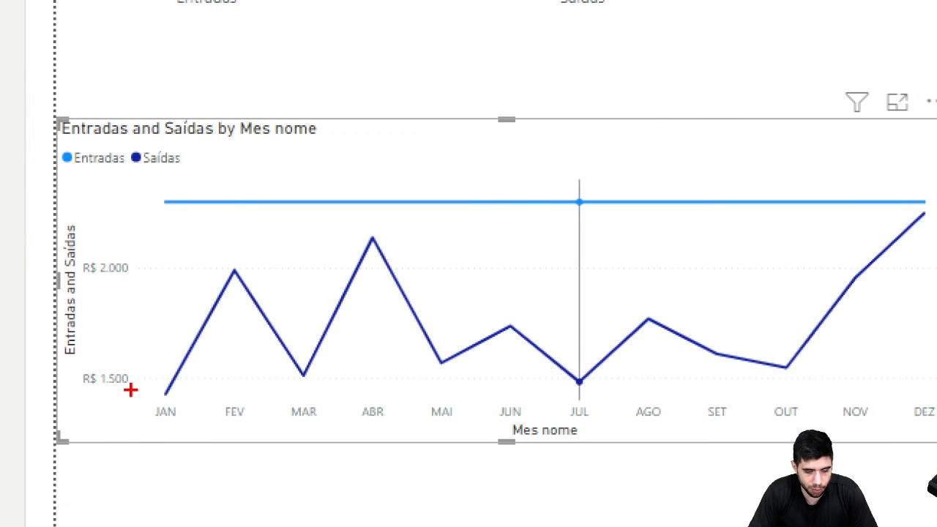
drag(123, 389, 765, 424)
key(Escape)
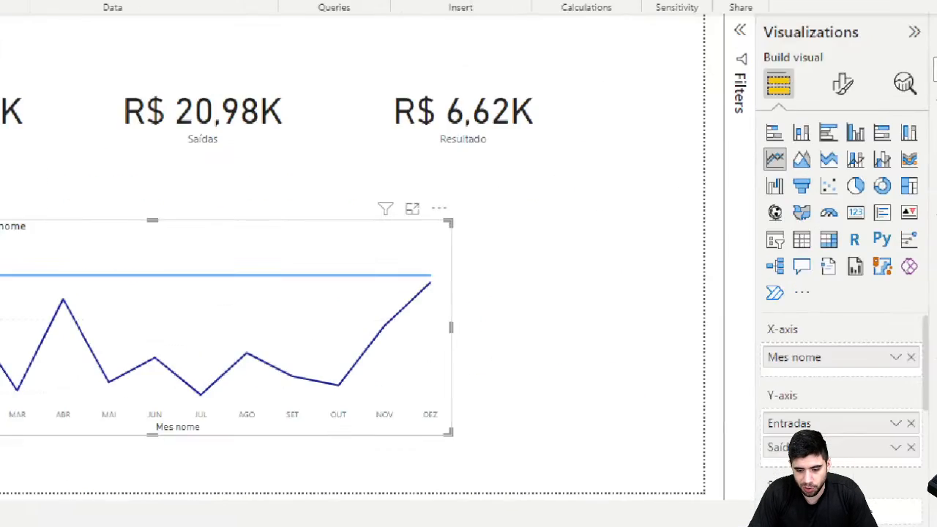
drag(754, 370, 838, 233)
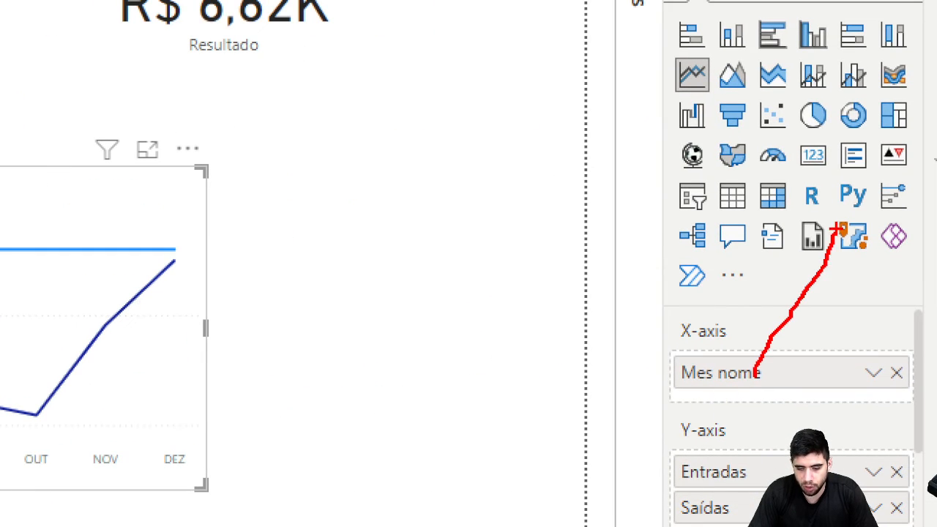
key(Escape)
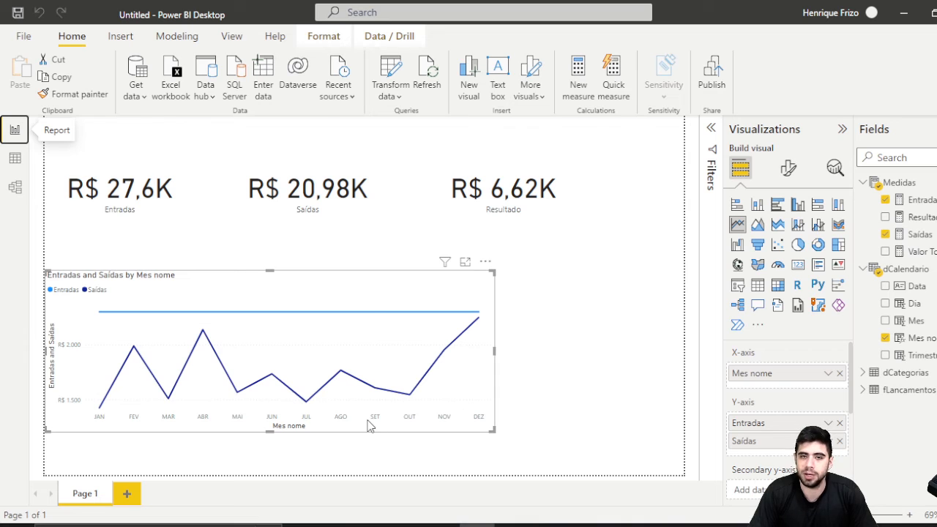
Move the monthly line chart slightly up and narrow it to about half of the page width
drag(402, 282, 399, 270)
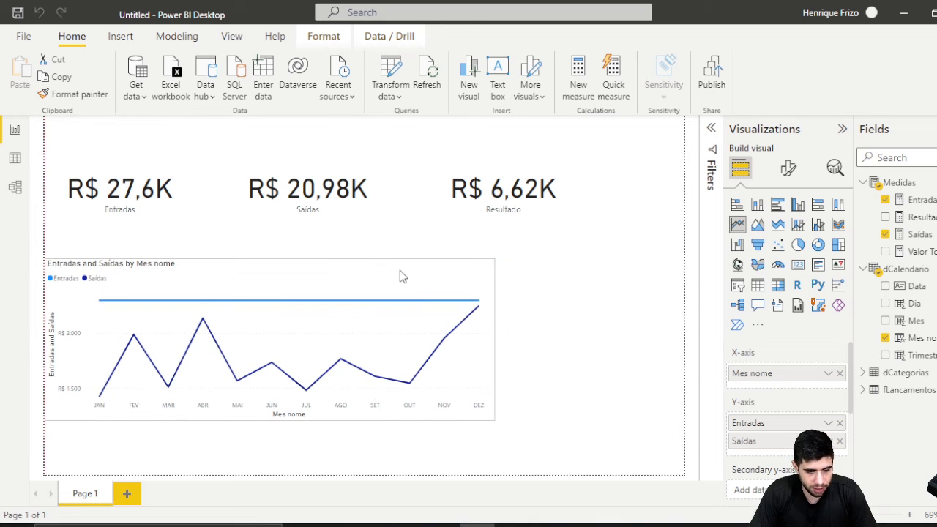
drag(493, 417, 360, 434)
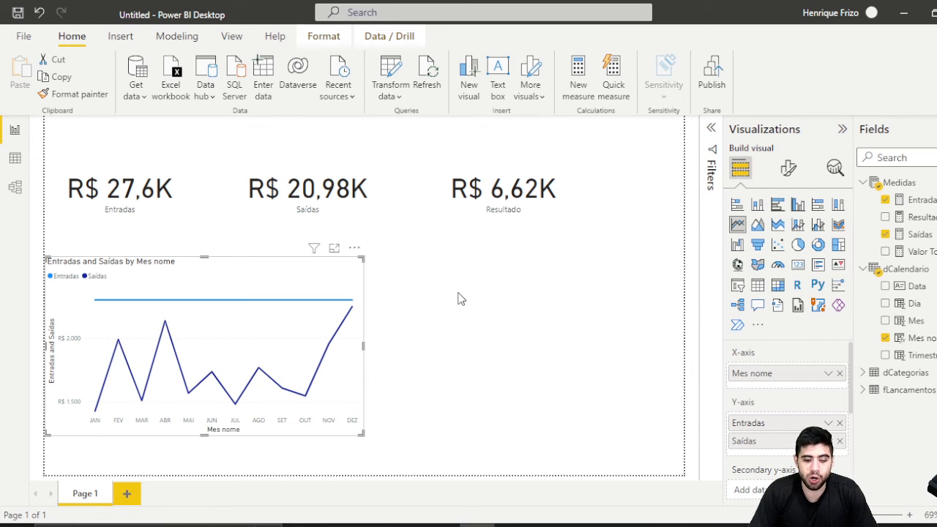
Add an area chart beside the line chart with Dia on the X-axis and Entradas and Saídas on the Y-axis
click(475, 278)
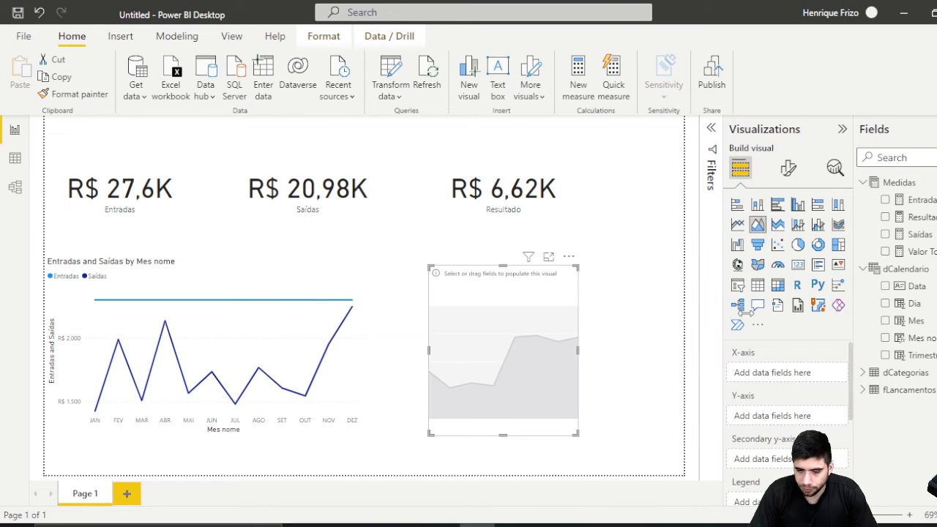
drag(913, 303, 802, 373)
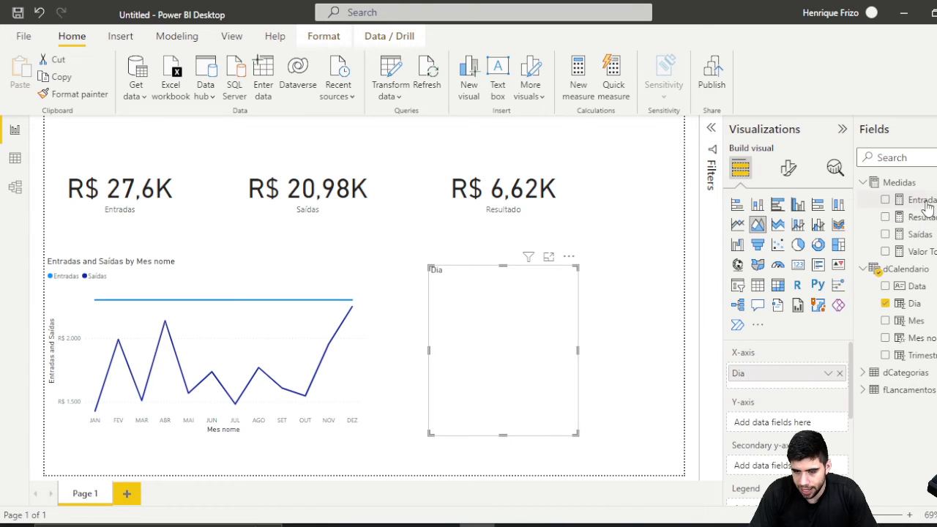
drag(928, 203, 803, 422)
drag(920, 235, 813, 424)
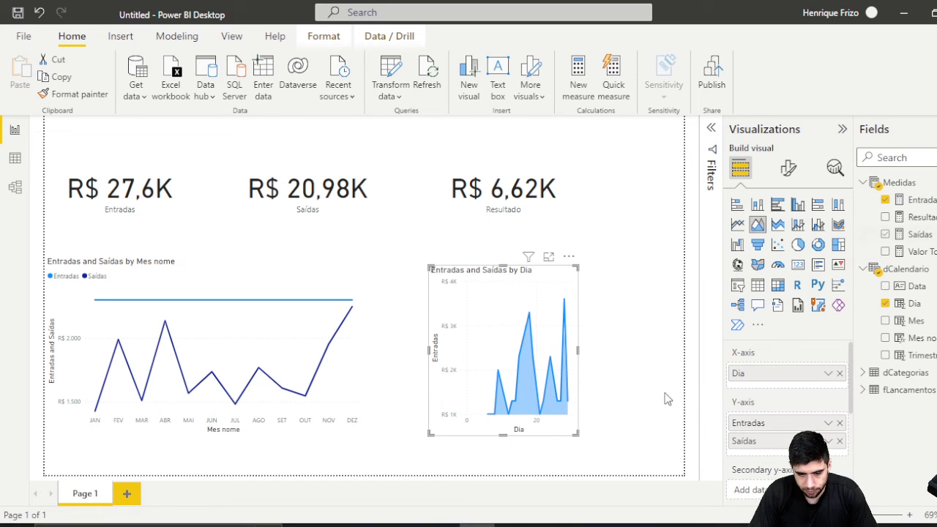
Widen the daily area chart, inspect its Entradas and Saídas values by Dia, and reposition it slightly inward from the page edge
drag(577, 350, 683, 355)
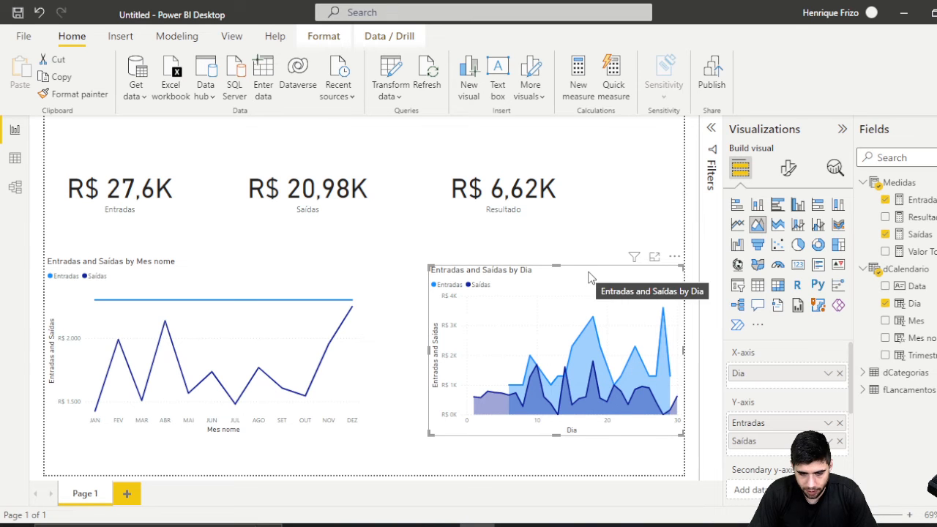
drag(588, 273, 573, 273)
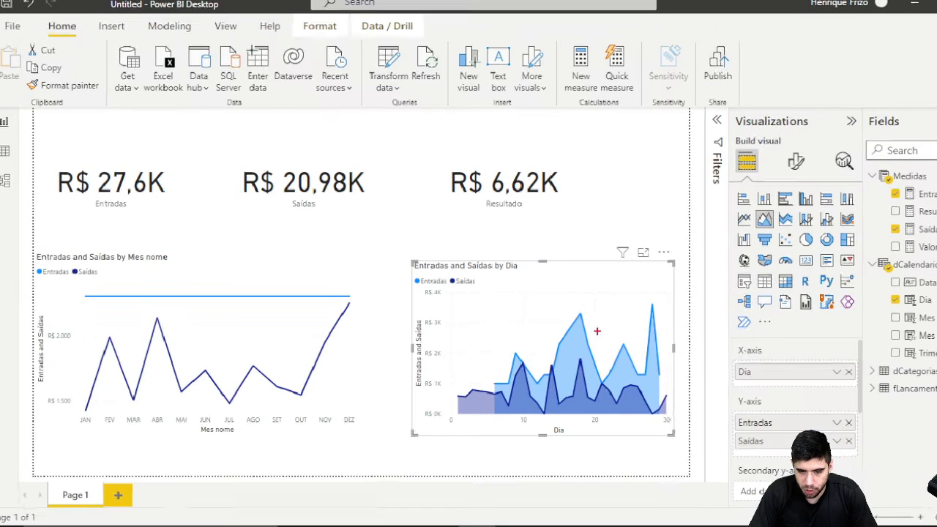
mouse_move(580, 326)
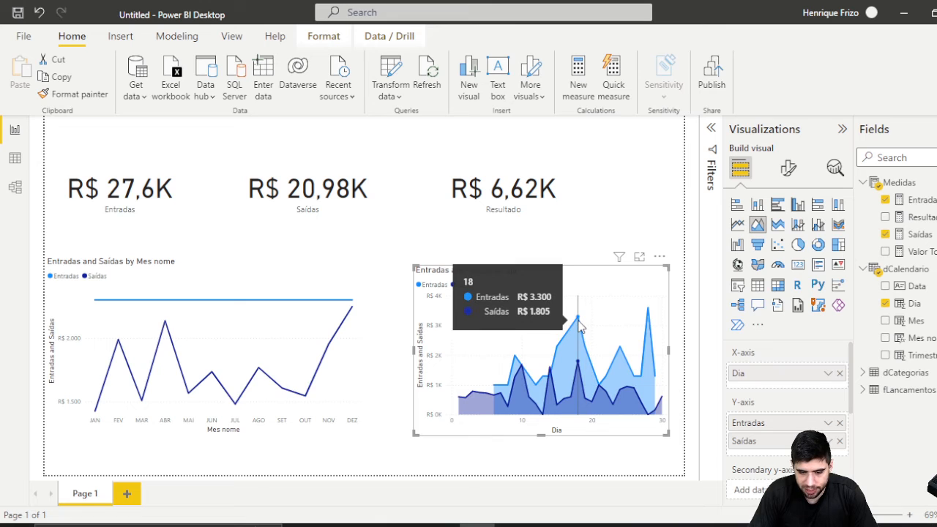
mouse_move(652, 319)
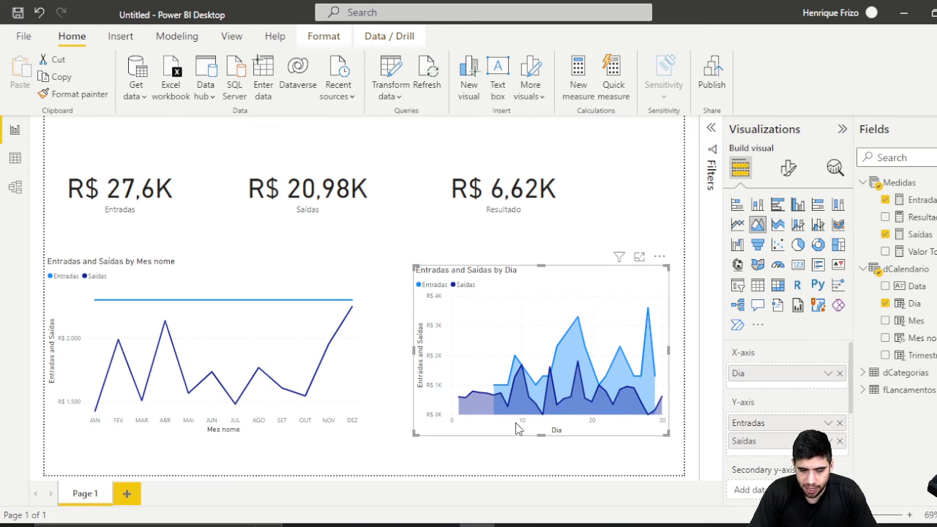
mouse_move(522, 372)
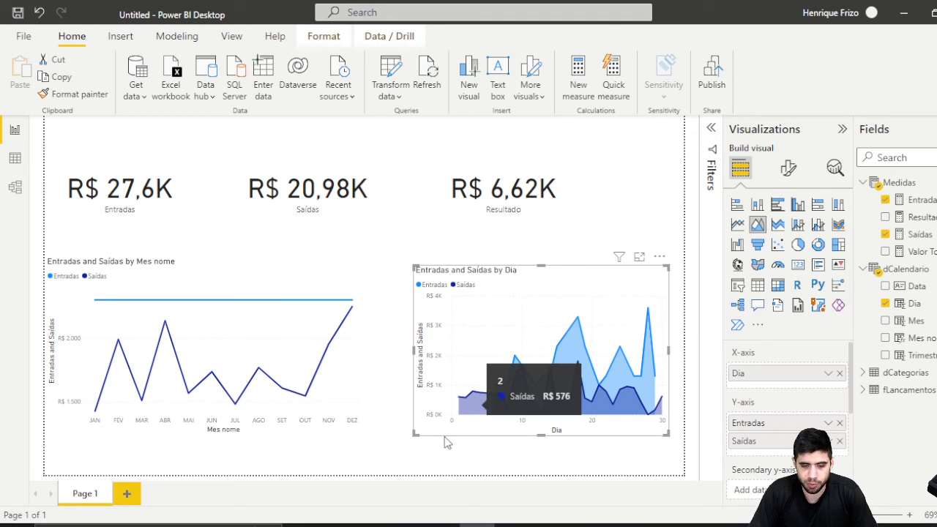
mouse_move(534, 273)
mouse_down()
mouse_move(535, 287)
mouse_move(526, 279)
mouse_up()
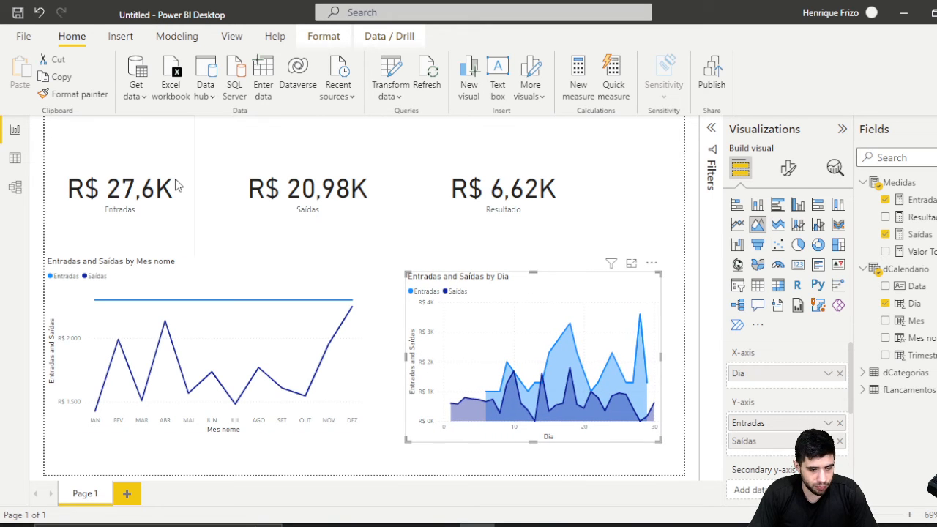
Shrink the Entradas card to about 161 high by 294 wide, move it slightly inward, and show its size properties
click(177, 220)
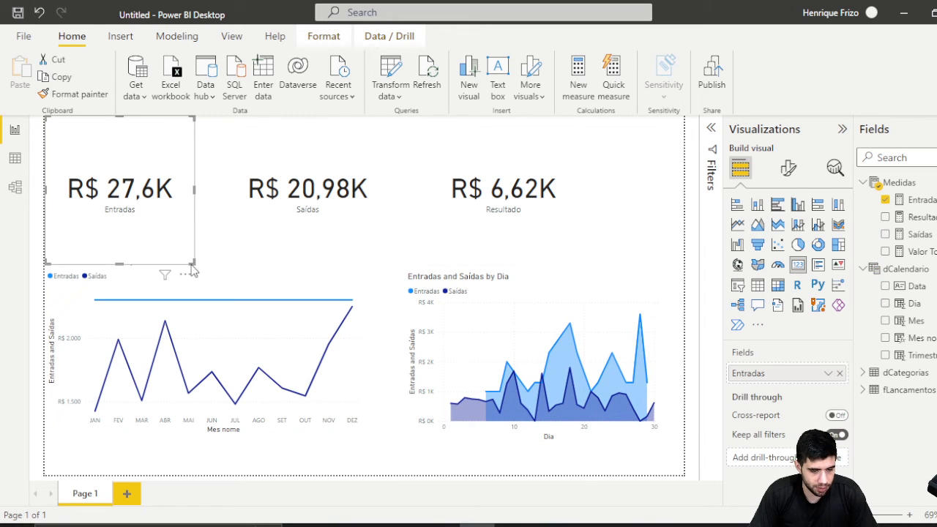
drag(193, 263, 195, 200)
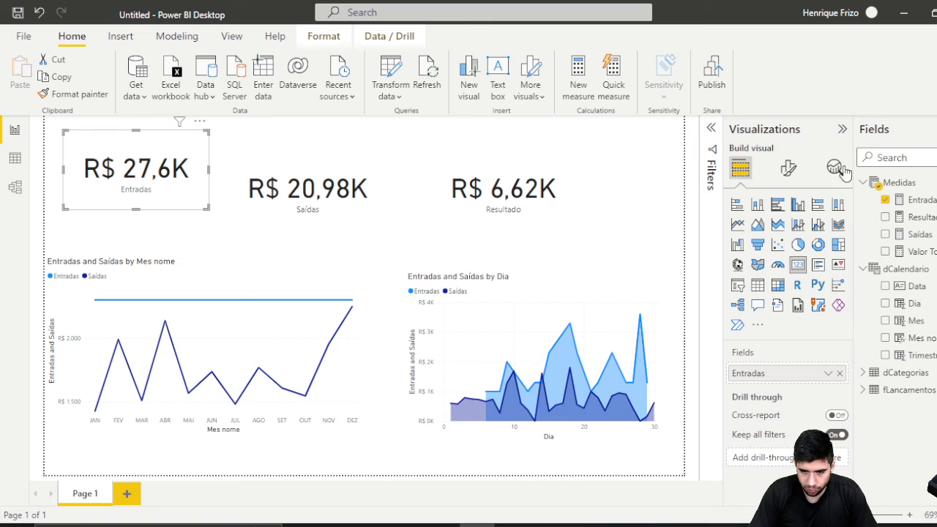
click(788, 168)
click(793, 242)
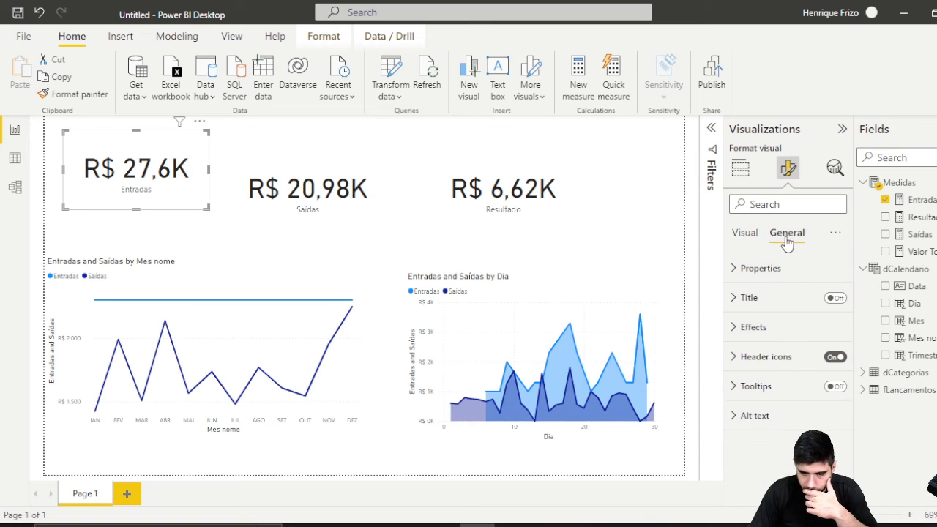
click(773, 271)
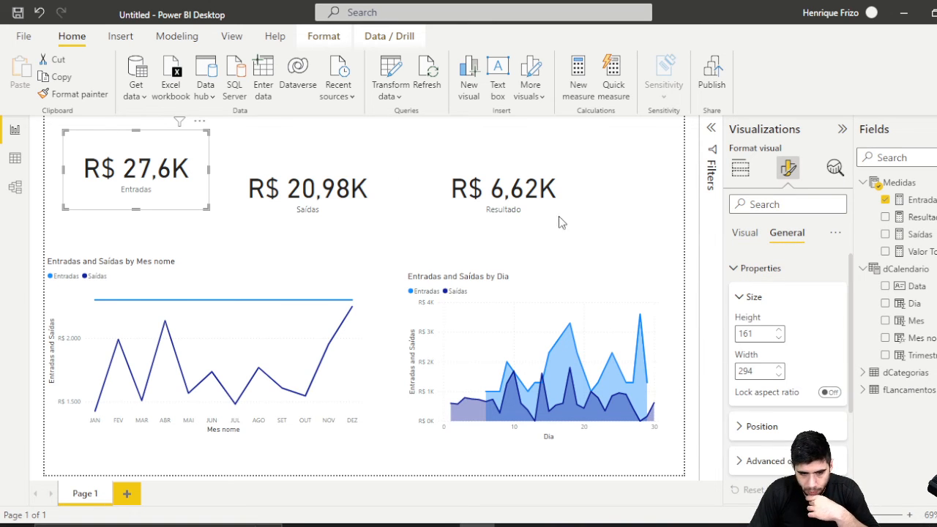
Set the Saídas and Resultado cards together to a height of 161 and a width of 294
click(366, 182)
ctrl+click(469, 183)
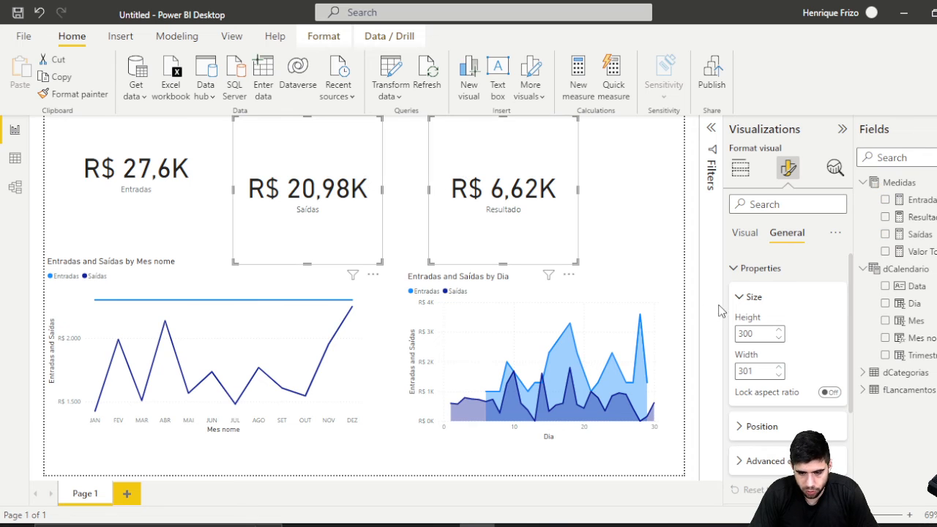
double_click(769, 331)
text(161)
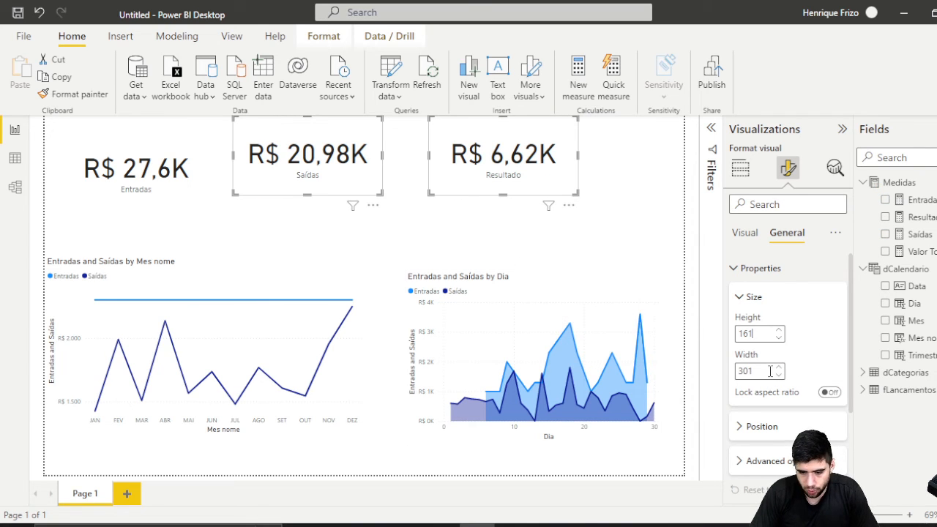
drag(766, 371, 729, 375)
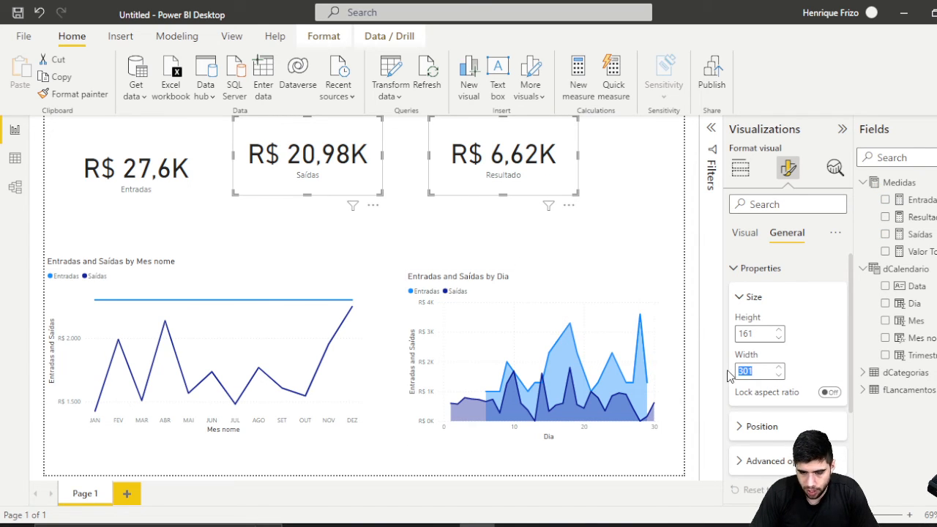
text(294)
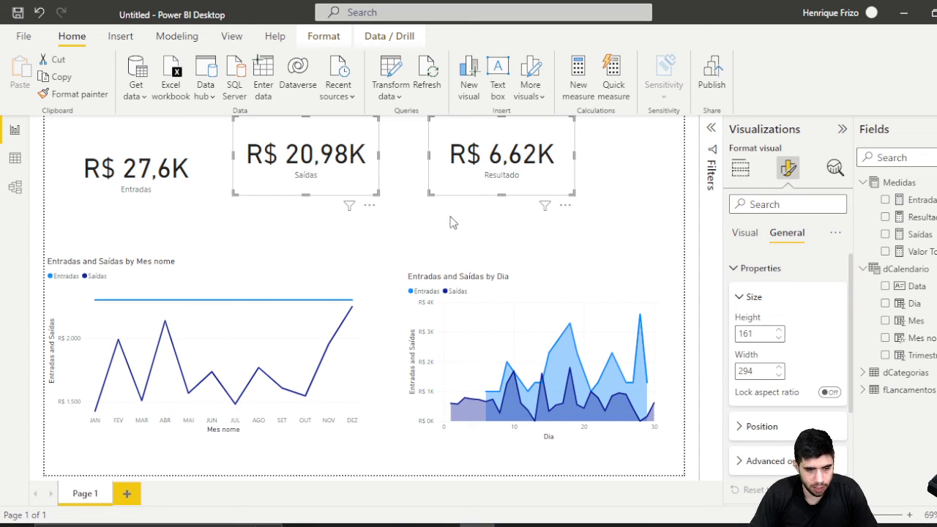
Move the Saídas and Resultado cards closer to the Entradas card, aligning all three in one evenly spaced row
drag(372, 192, 347, 208)
click(363, 202)
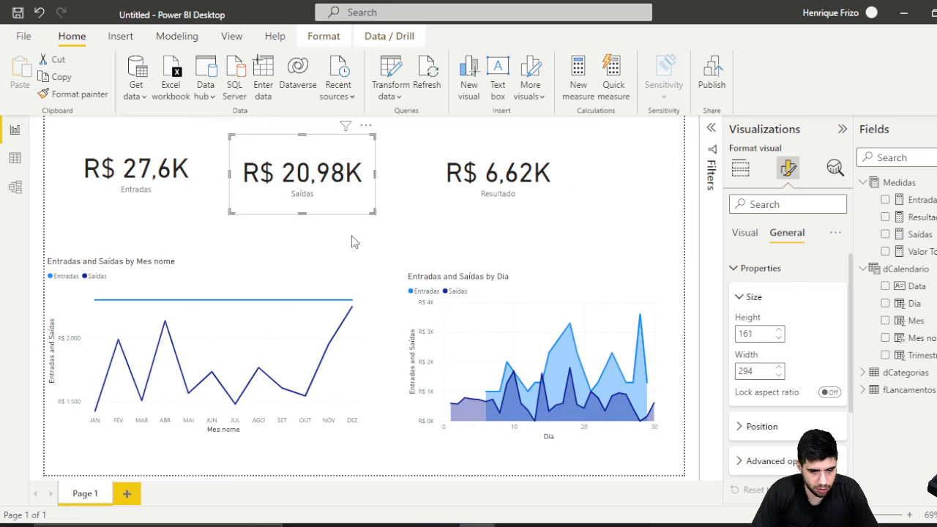
click(351, 234)
drag(345, 195, 339, 193)
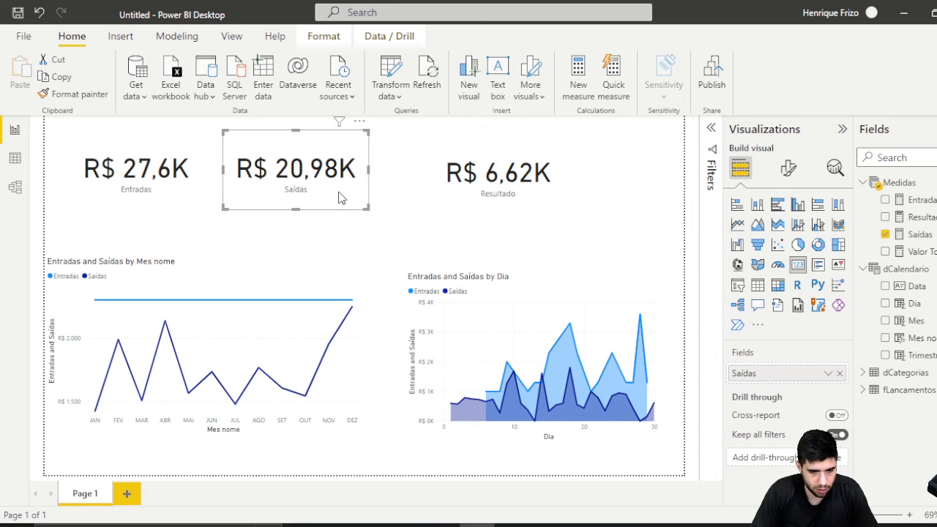
drag(476, 200, 442, 200)
click(605, 205)
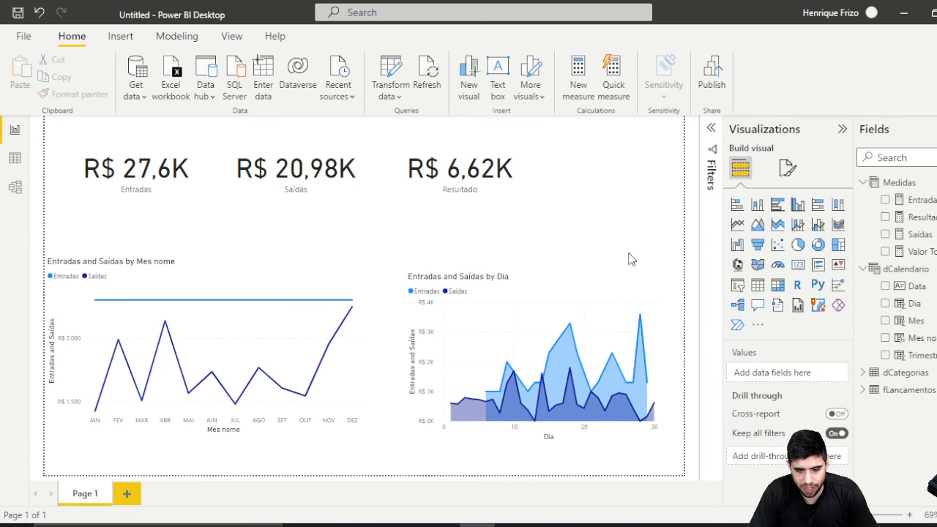
Add a slicer on the Mes nome field in the free space beside the Resultado card
click(738, 291)
drag(596, 169, 607, 171)
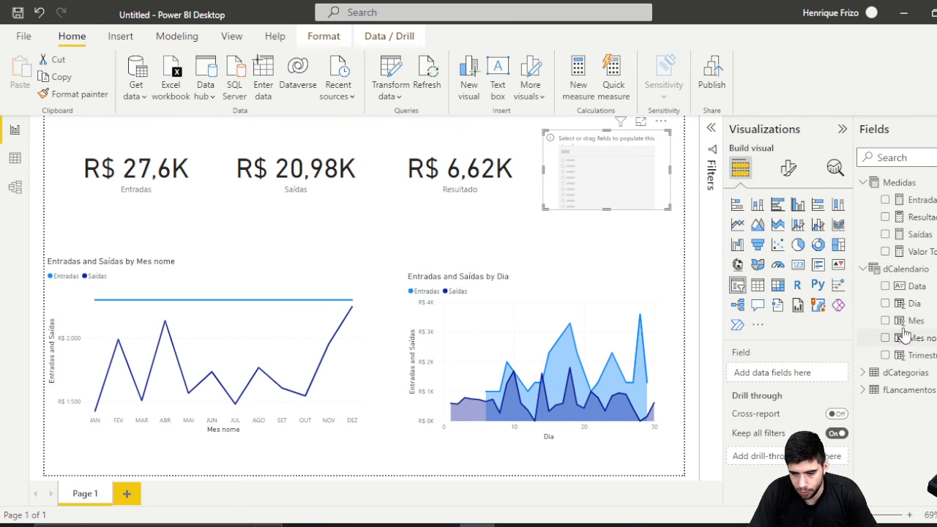
drag(906, 333, 628, 183)
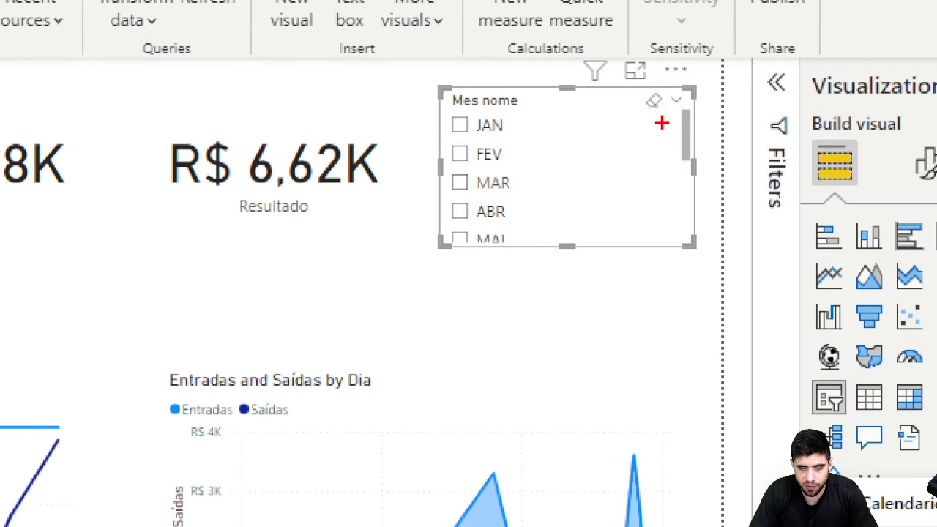
Change the Mes nome slicer's style from a list to a dropdown
mouse_move(643, 87)
mouse_down()
mouse_move(657, 112)
mouse_move(688, 107)
mouse_move(700, 147)
mouse_up()
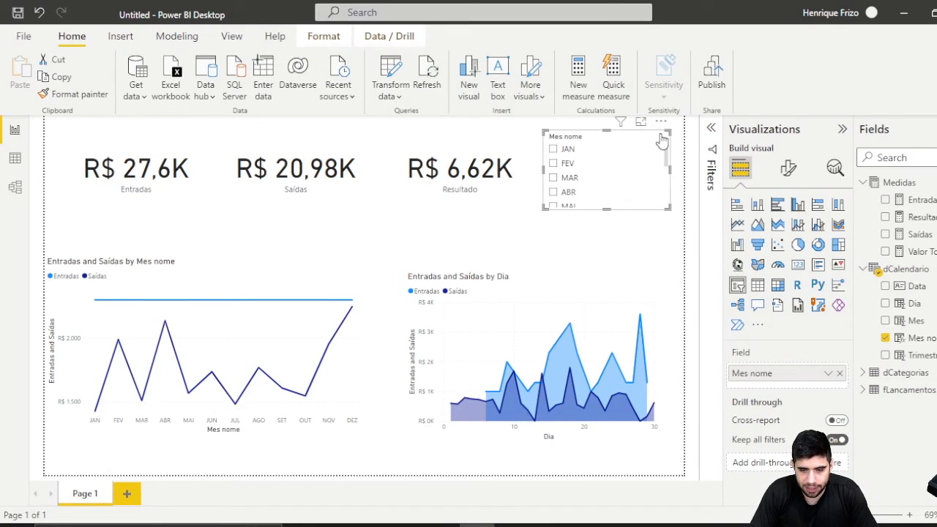
click(679, 98)
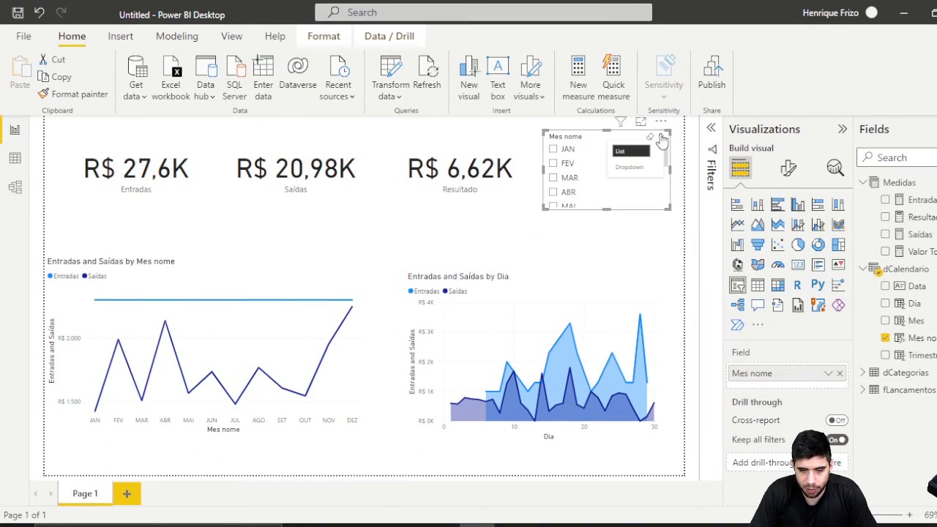
drag(531, 169, 503, 150)
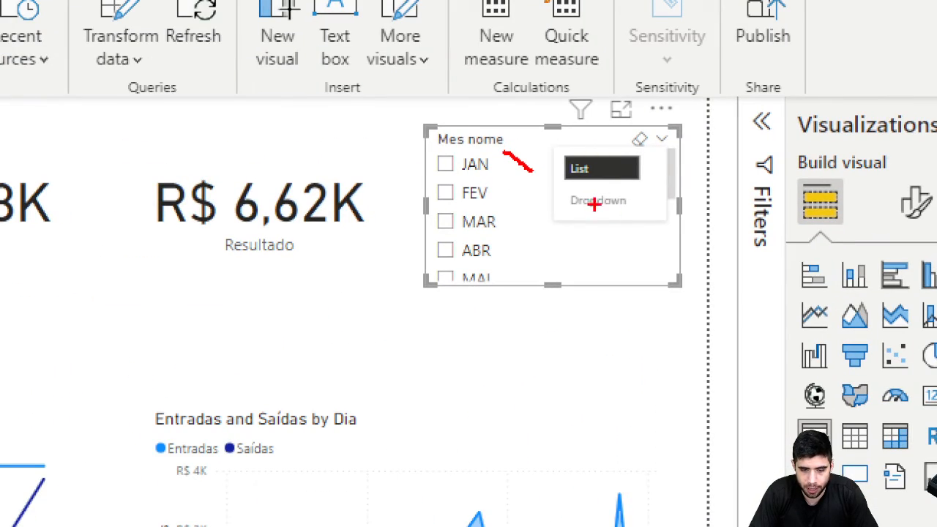
drag(547, 194, 650, 212)
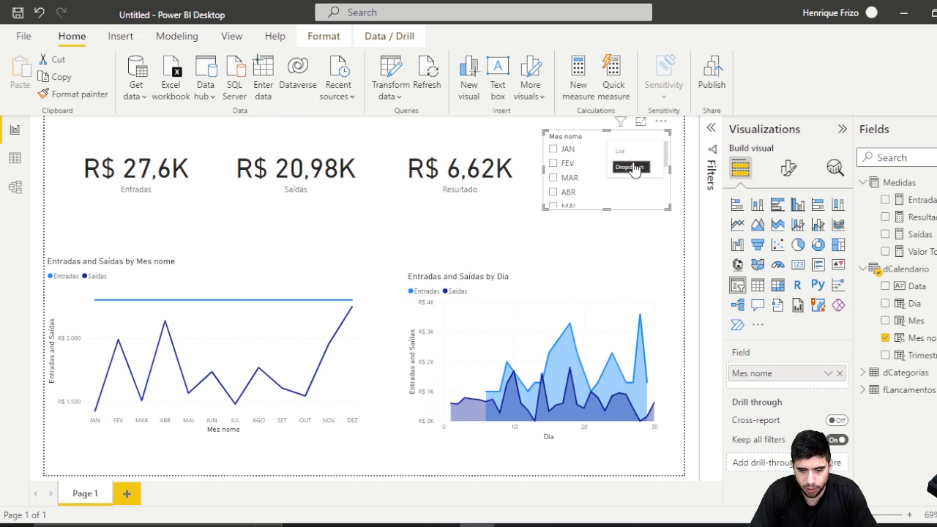
click(631, 168)
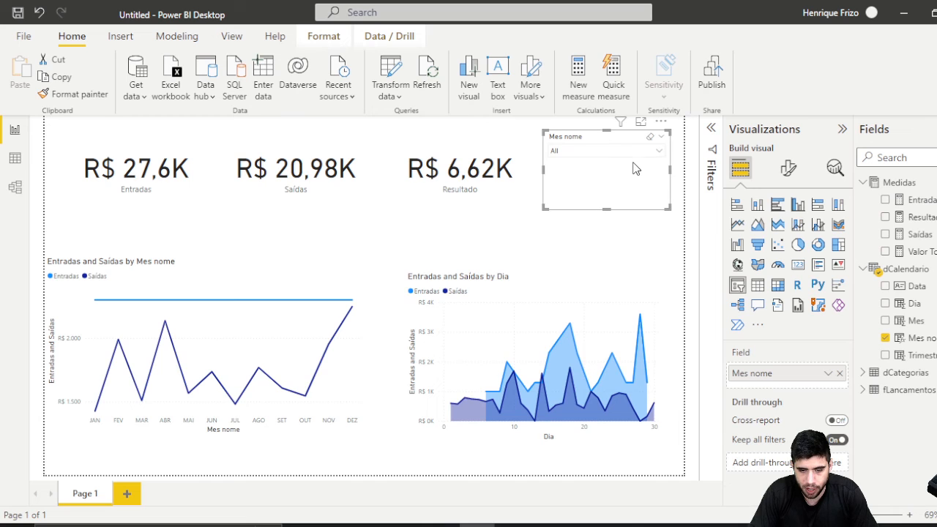
Filter the report to MAR with the Mes nome slicer, inspect the Entradas, Saídas and Resultado cards, and clear the selection
click(617, 155)
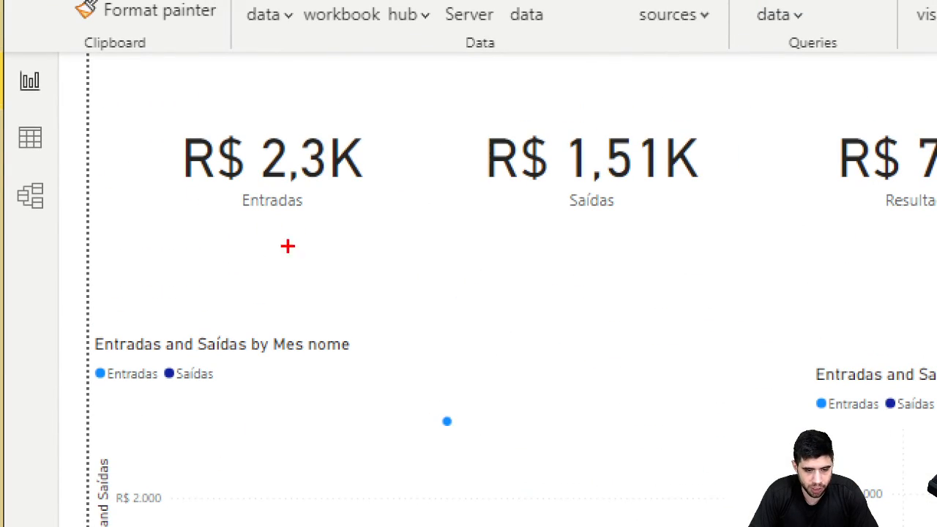
drag(105, 202, 163, 192)
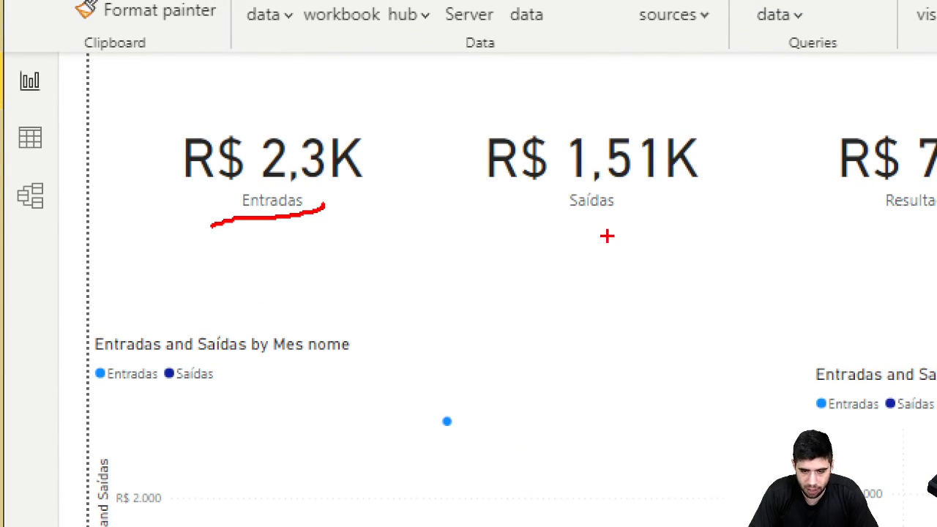
drag(536, 219, 602, 210)
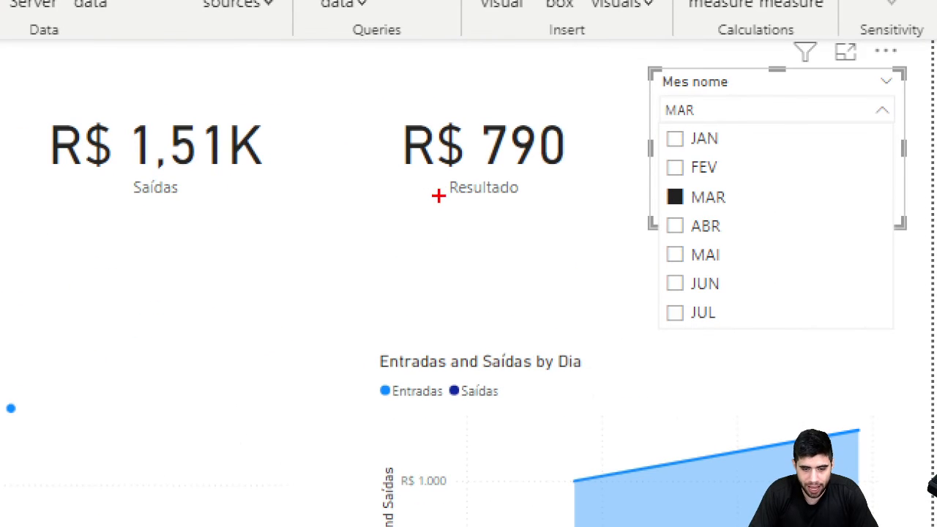
drag(422, 217, 497, 211)
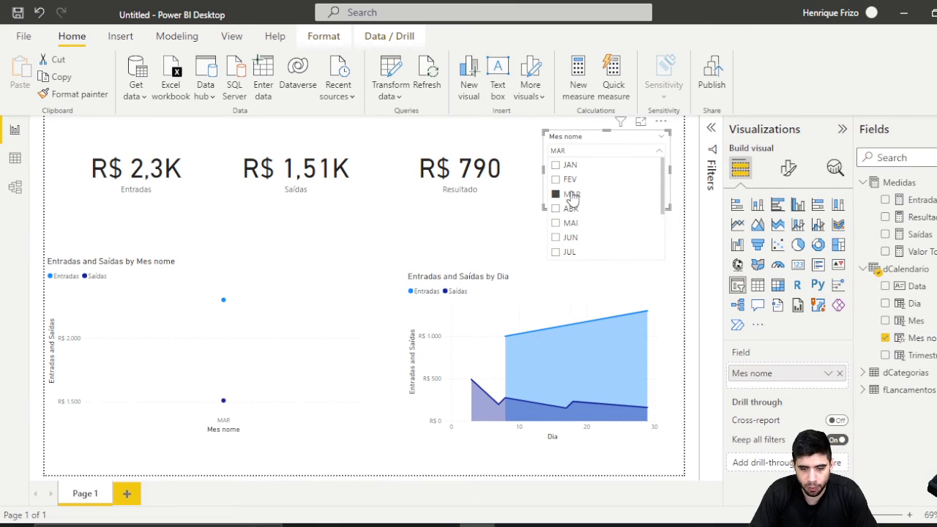
click(674, 197)
Turn on a black visual border for the Entradas card with rounded corners of 30 px
click(203, 198)
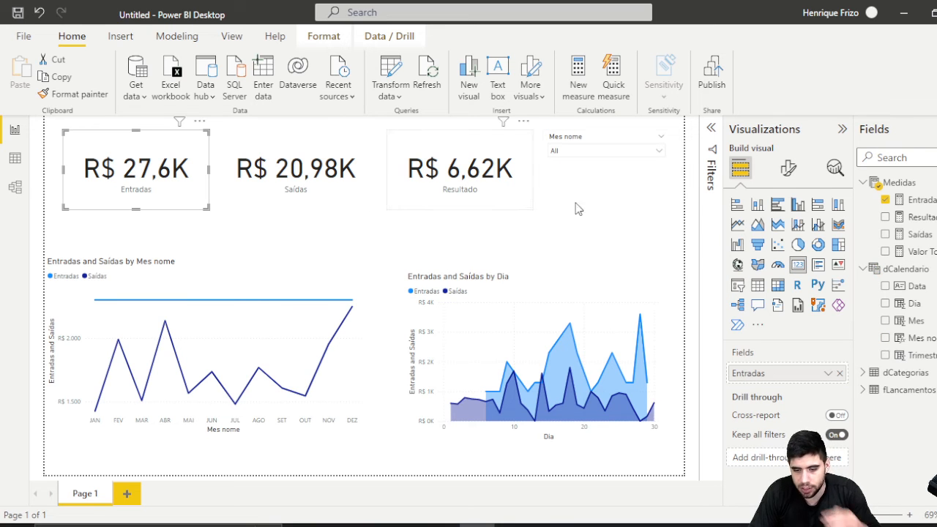
click(787, 169)
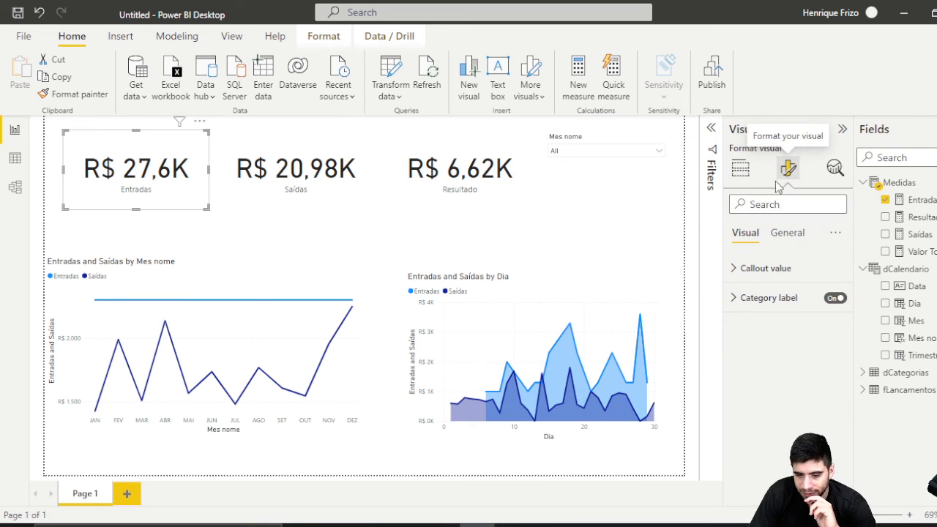
click(789, 234)
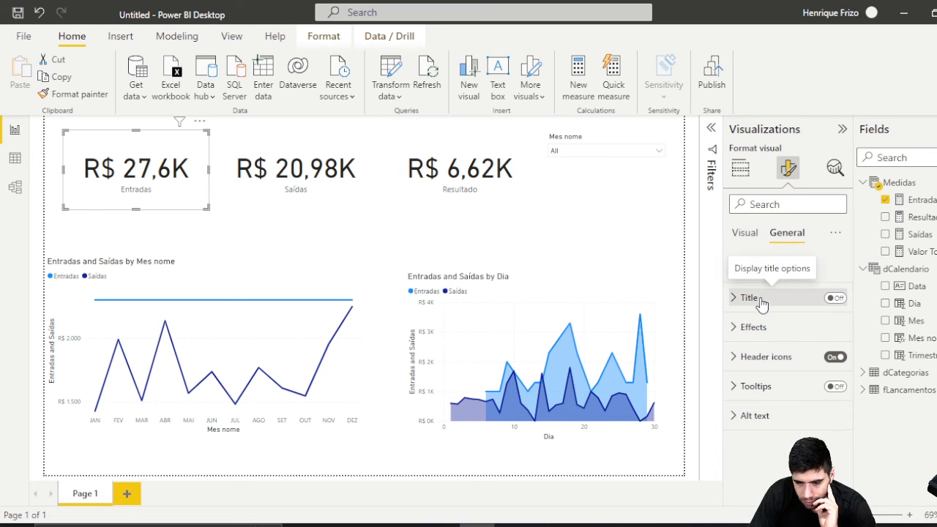
click(758, 328)
scroll(761, 343, down, 1)
scroll(761, 343, down, 2)
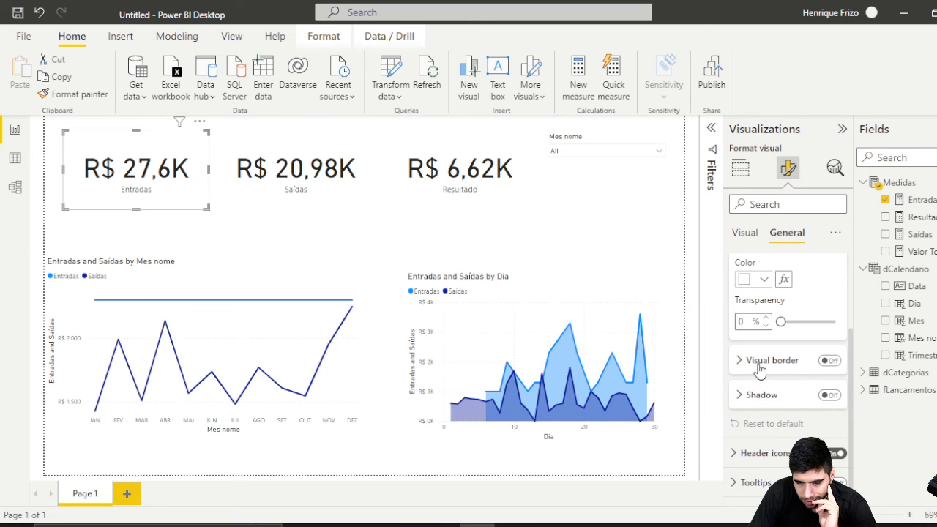
click(783, 361)
click(826, 362)
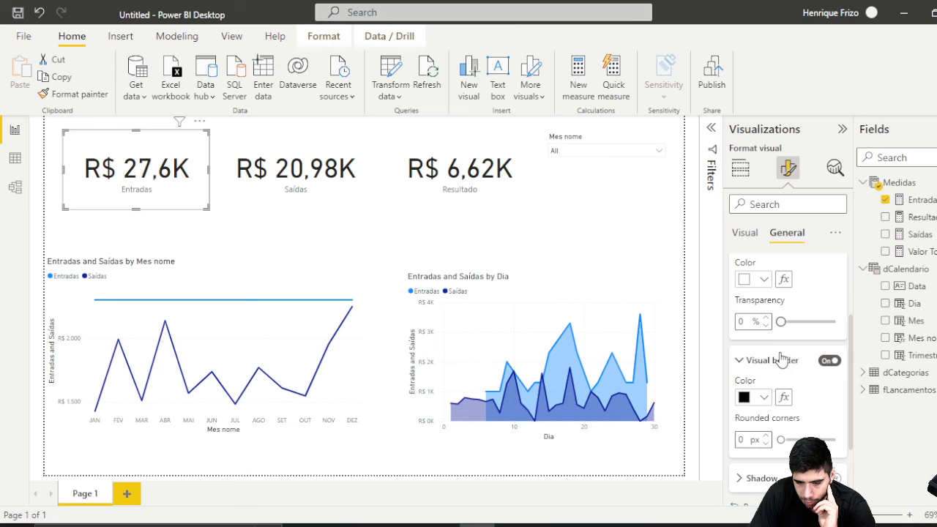
scroll(780, 363, down, 2)
drag(780, 364, 841, 365)
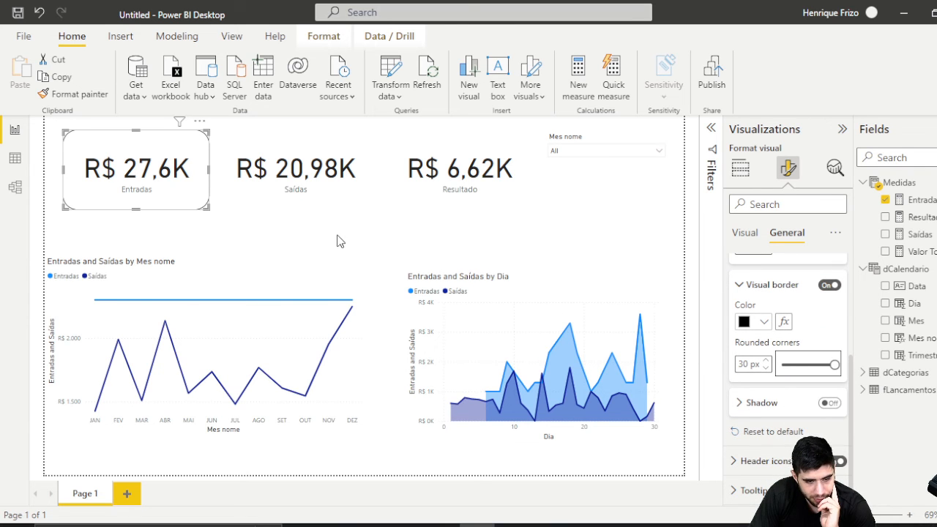
Turn on the shadow effect for the Entradas card and inspect its outline on the page
click(266, 233)
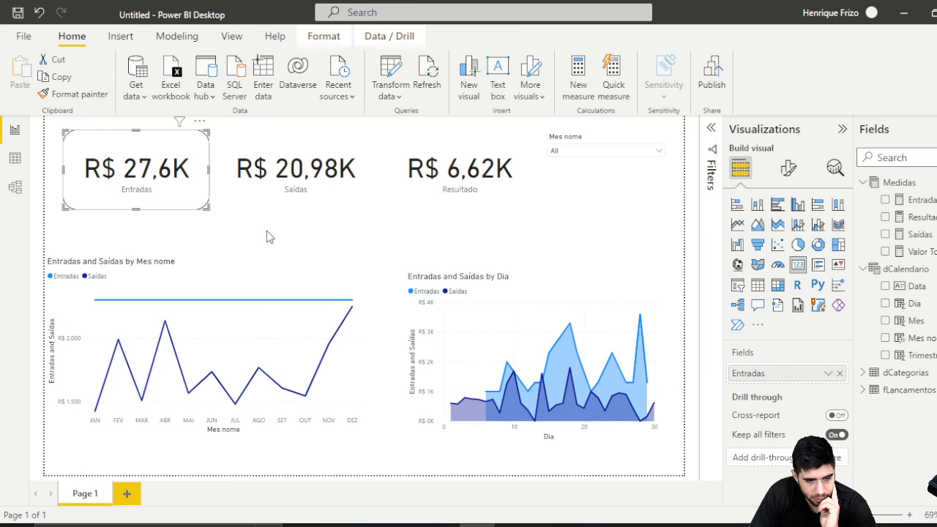
click(182, 203)
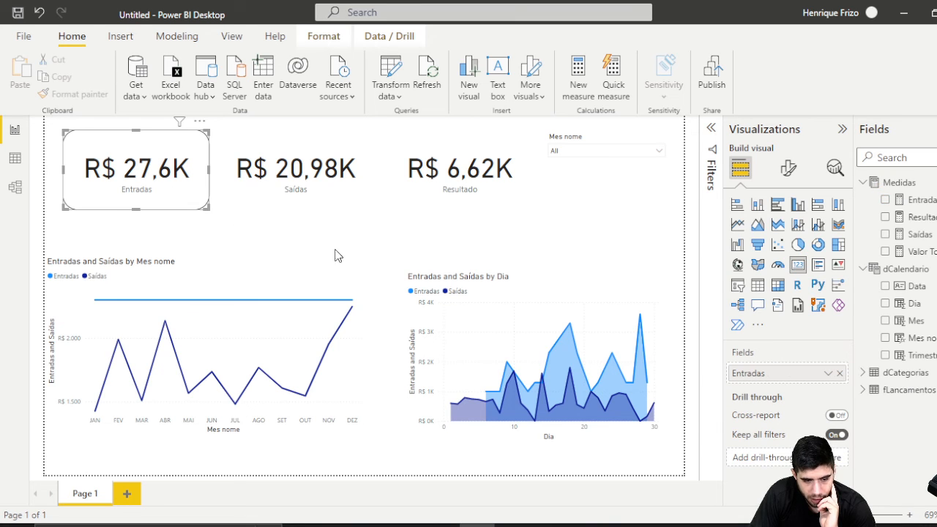
click(787, 169)
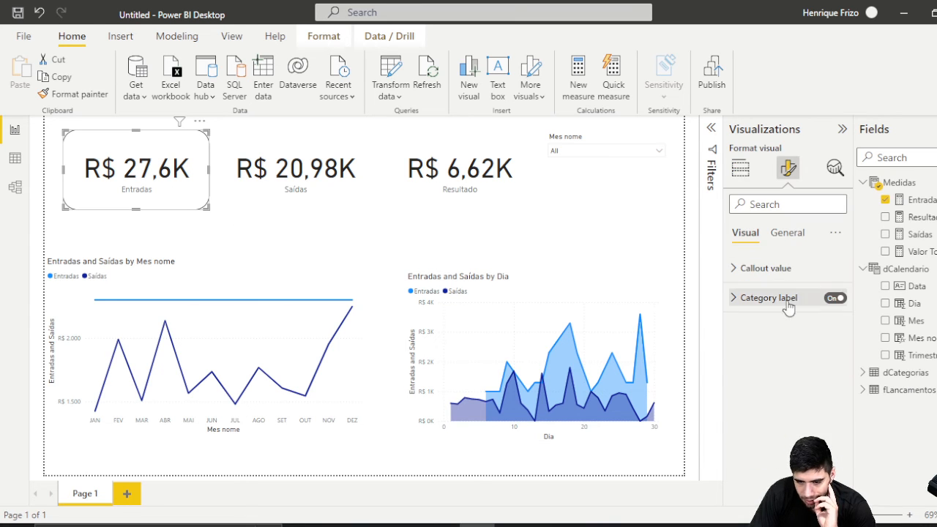
click(736, 299)
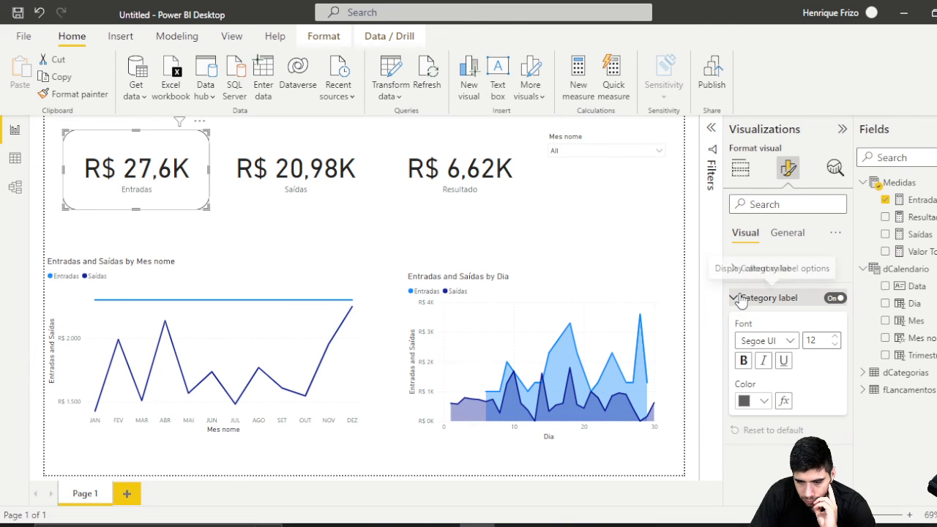
click(735, 299)
click(781, 233)
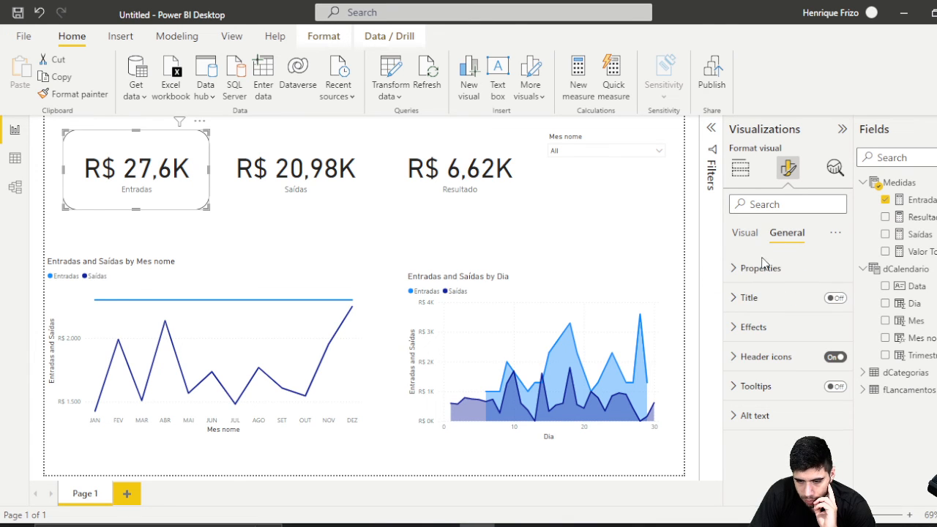
click(743, 327)
scroll(761, 336, down, 2)
scroll(762, 339, down, 1)
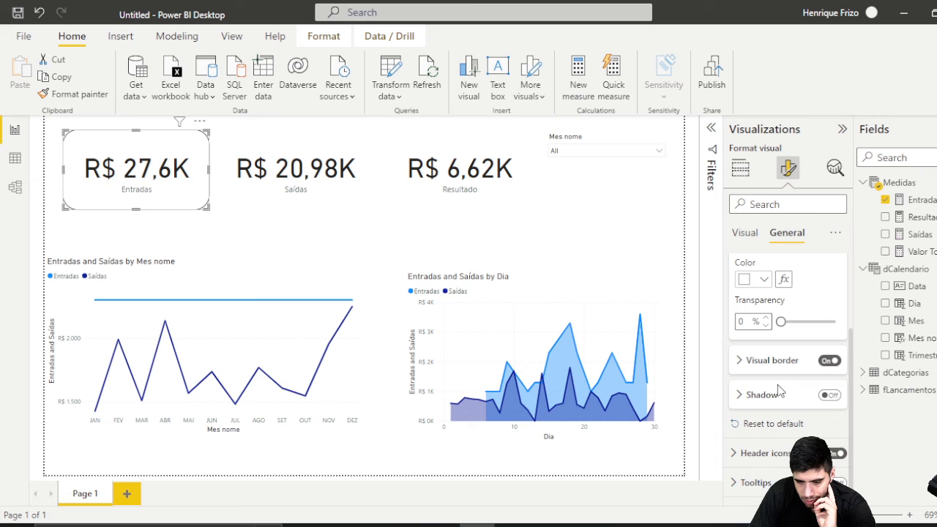
click(830, 395)
click(330, 278)
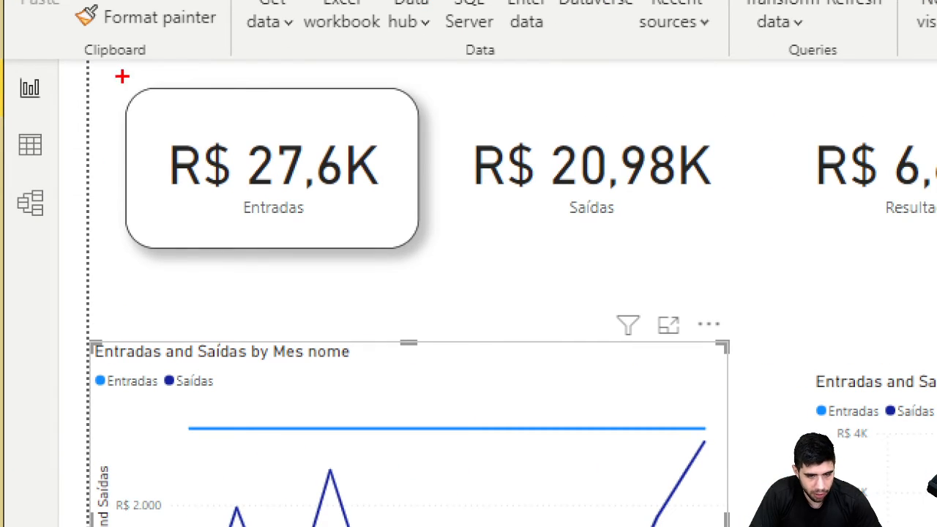
drag(122, 77, 394, 239)
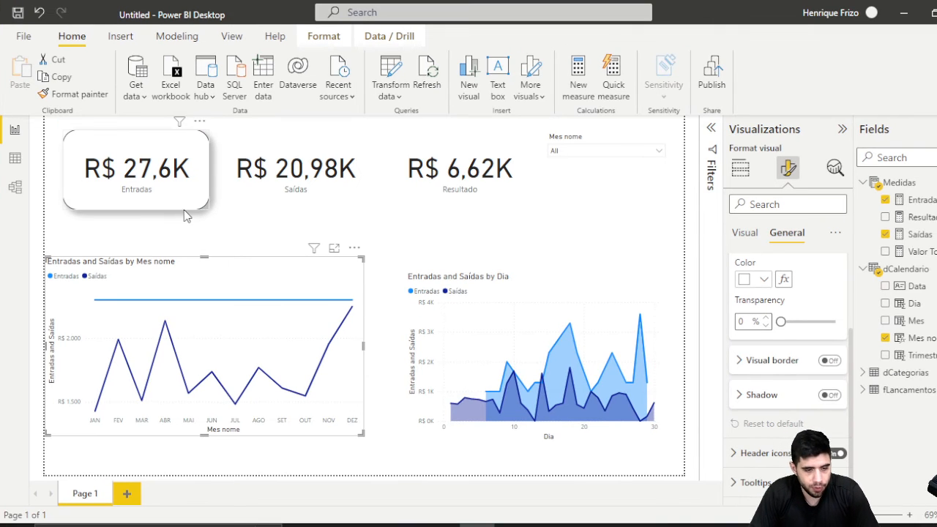
Copy the Entradas card's border and shadow formatting onto the Saídas and Resultado cards with Format painter
click(183, 209)
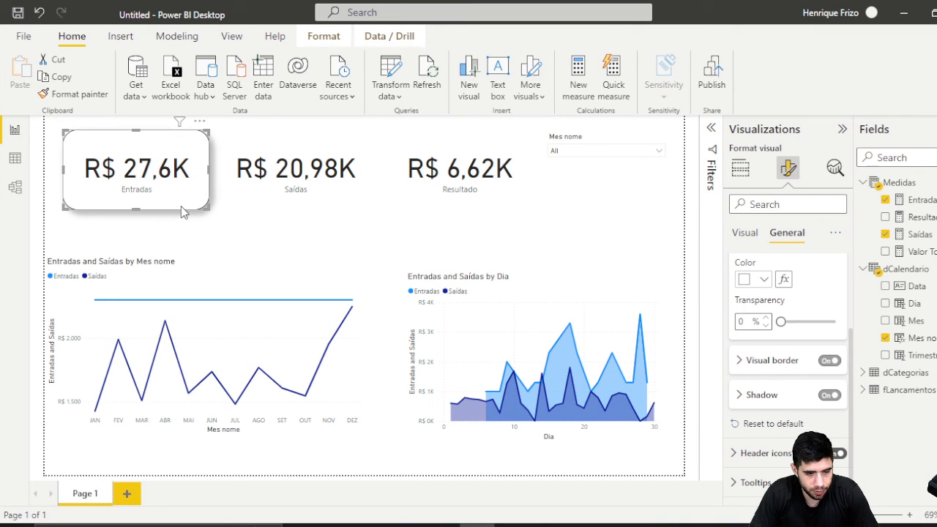
click(74, 94)
click(262, 167)
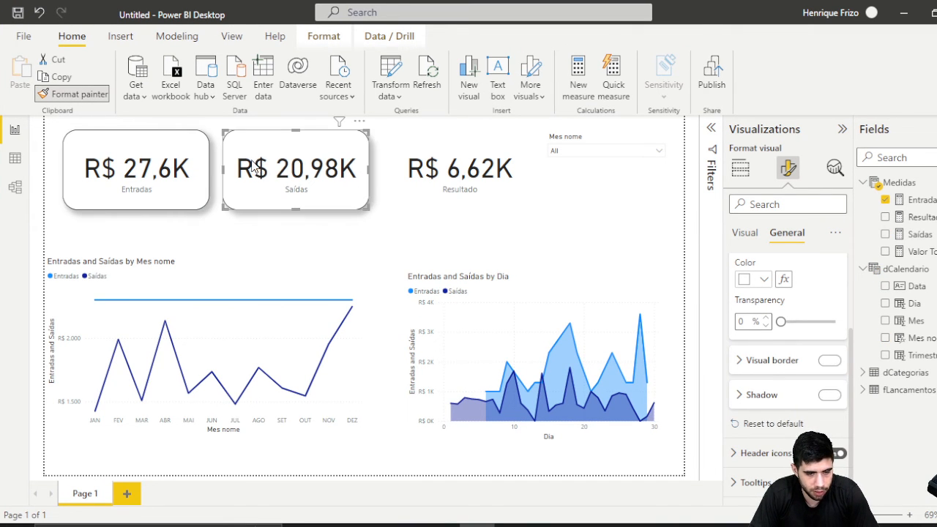
click(92, 99)
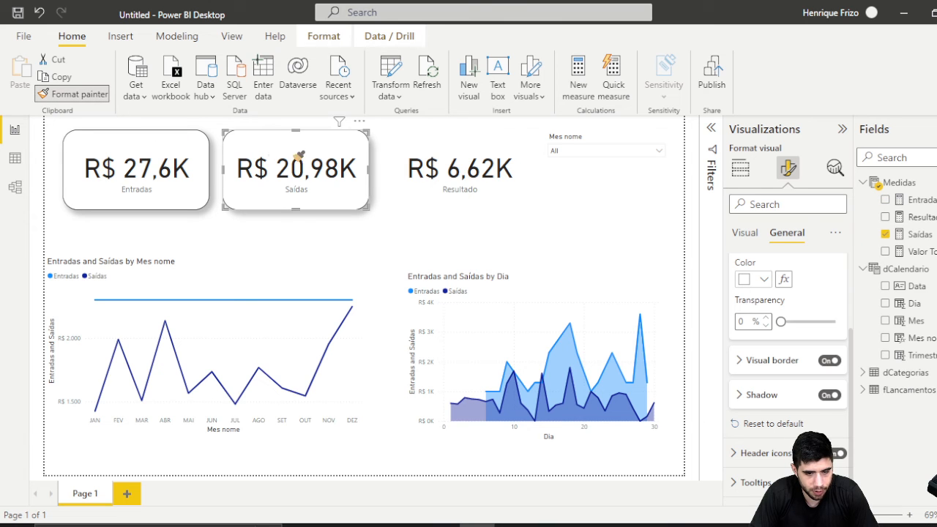
click(421, 176)
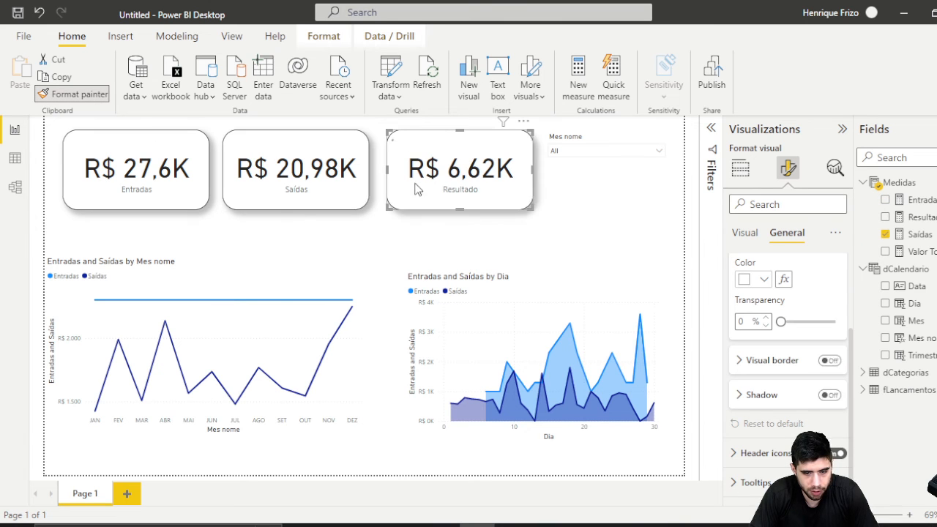
Copy the Resultado card's formatting onto the Mes nome slicer with Format painter, and select the monthly line chart
click(91, 98)
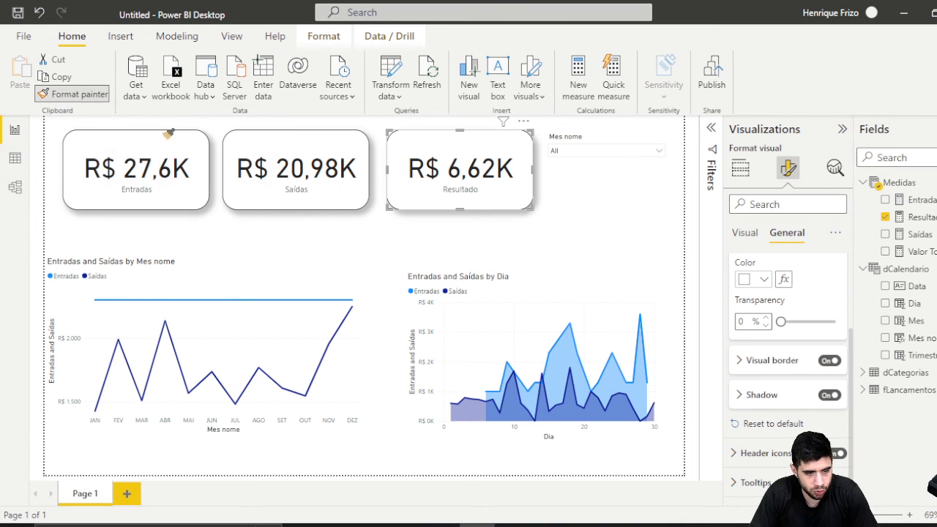
click(602, 198)
click(437, 243)
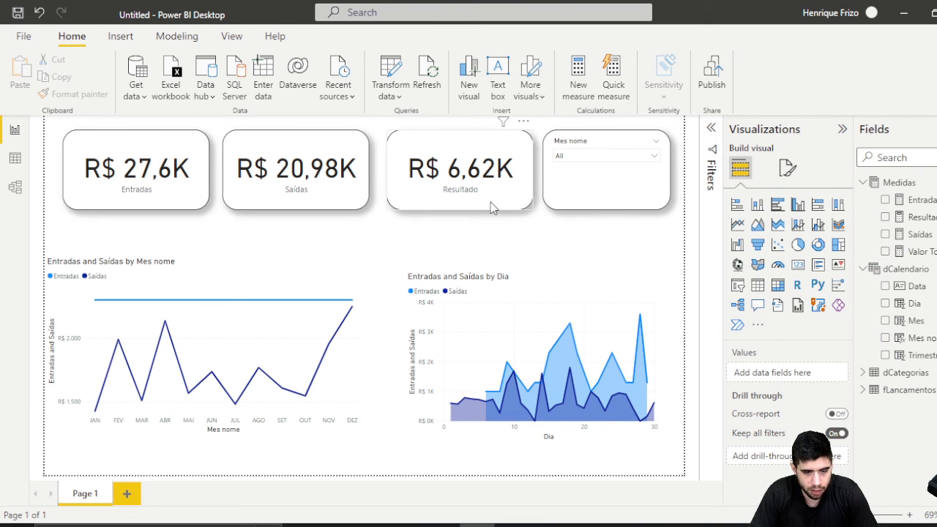
click(328, 272)
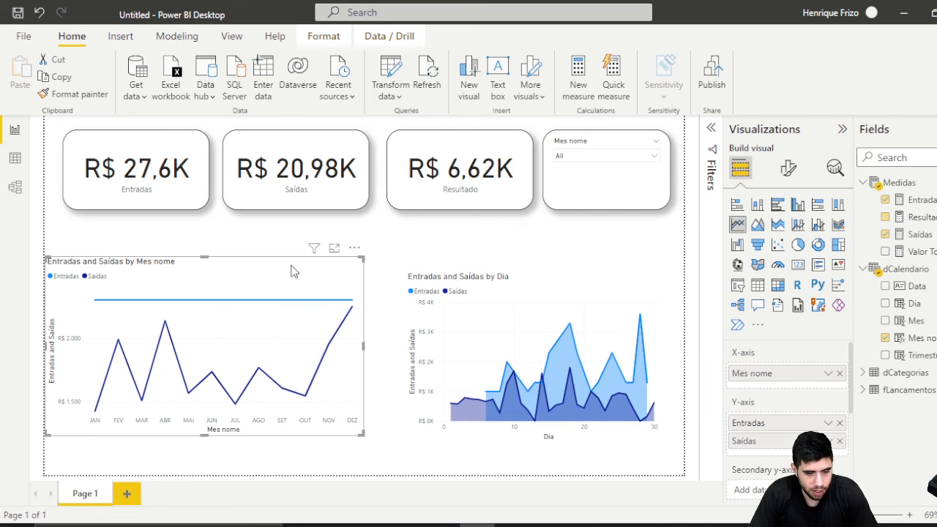
Reposition the monthly line chart slightly inward beneath the Entradas and Saídas cards and turn off its Y-axis
drag(296, 269, 299, 276)
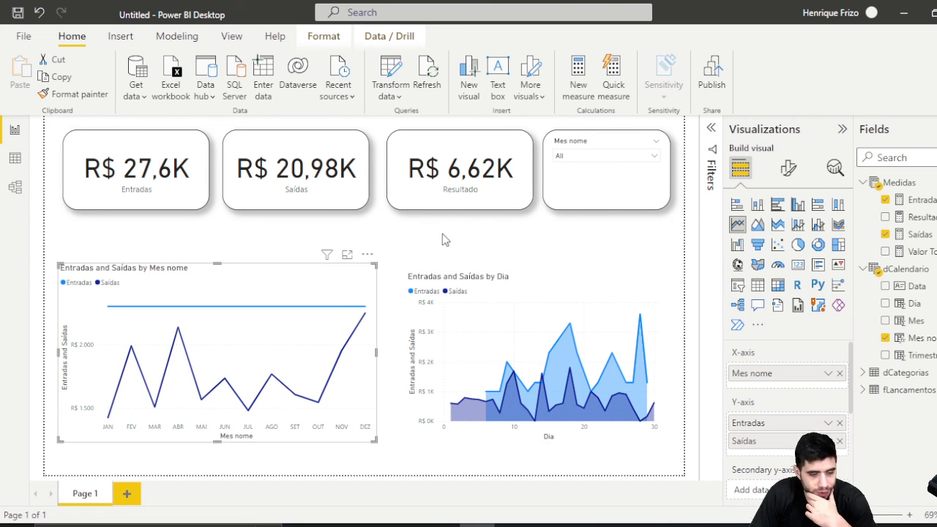
click(787, 168)
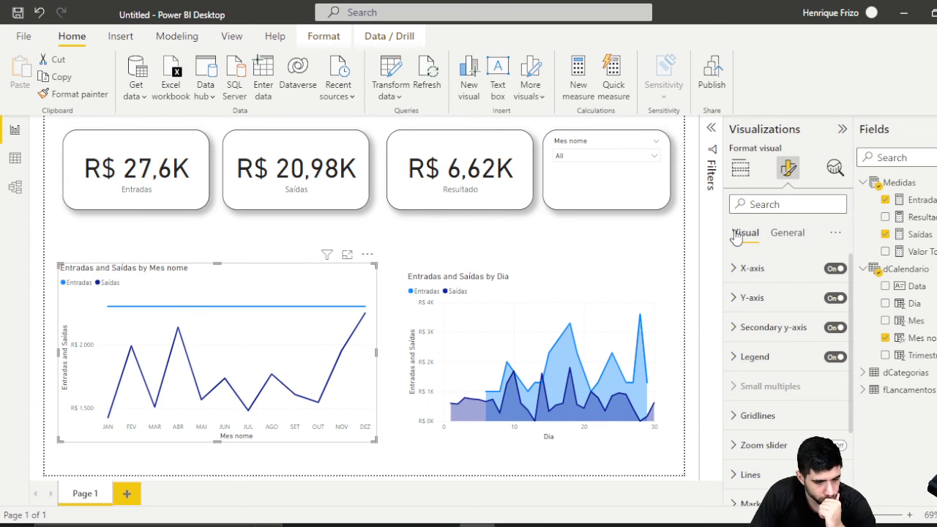
click(831, 300)
Turn on data labels for the monthly line chart and give them a dark background with reduced transparency
scroll(783, 415, down, 3)
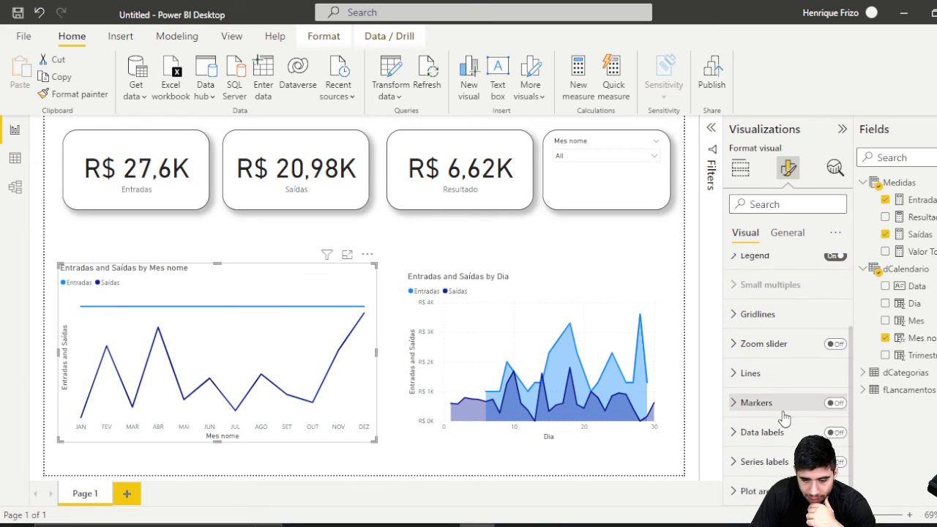
click(799, 432)
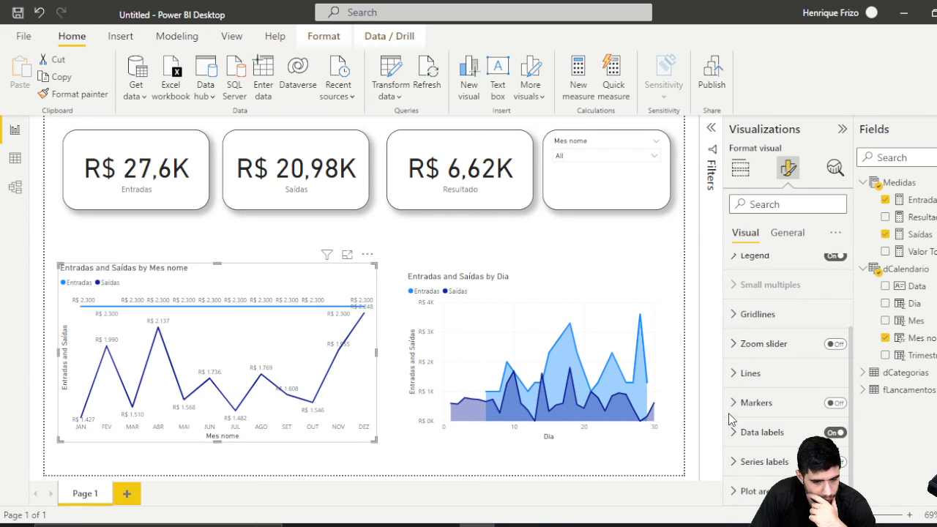
click(754, 431)
scroll(765, 408, down, 4)
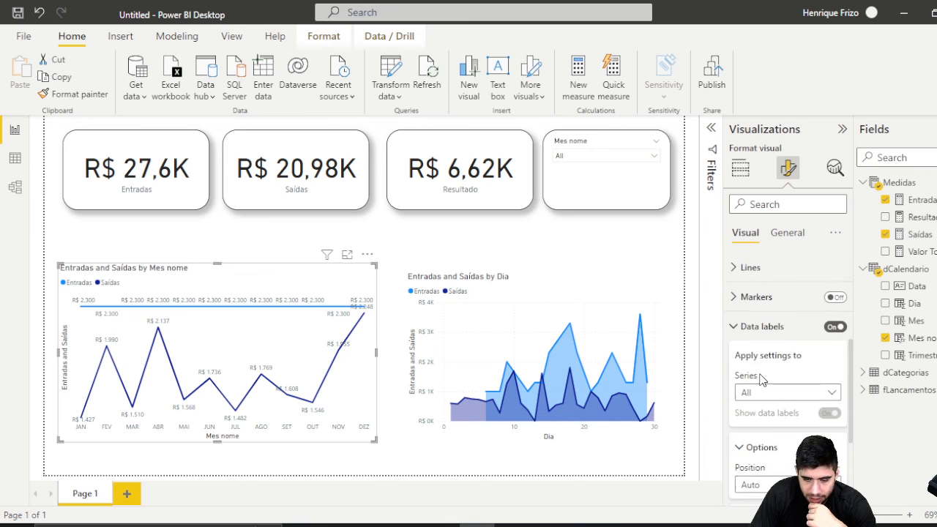
scroll(762, 380, down, 1)
click(752, 407)
scroll(762, 388, down, 3)
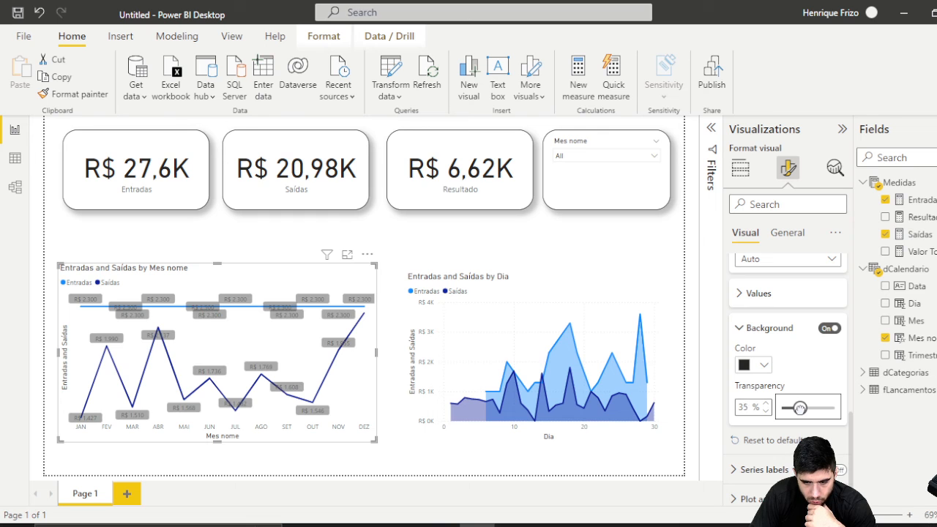
click(757, 328)
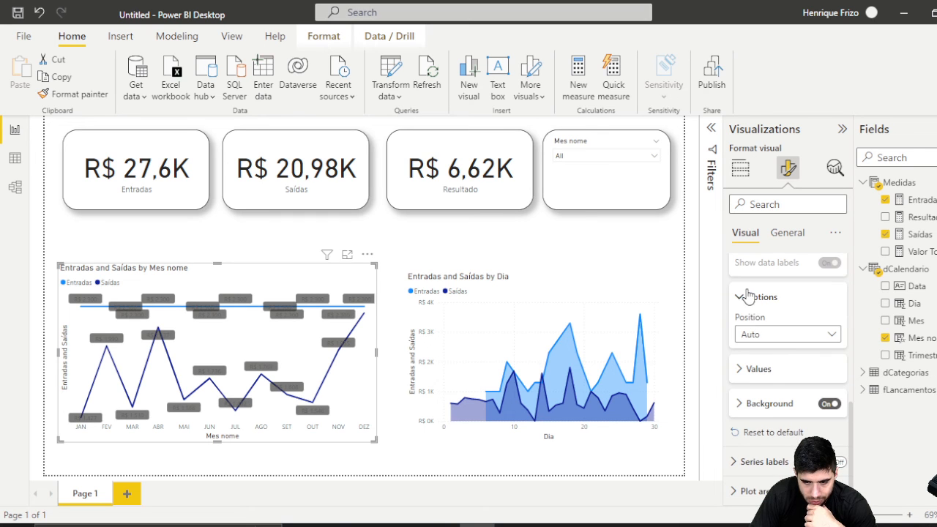
Set the text color of the monthly line chart's data label values to white
scroll(747, 299, up, 2)
scroll(746, 308, down, 2)
click(758, 372)
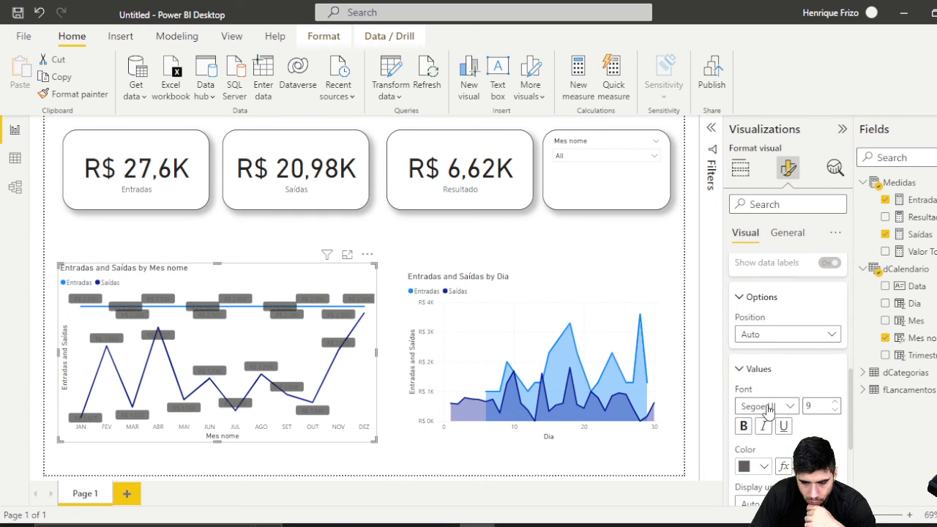
click(743, 469)
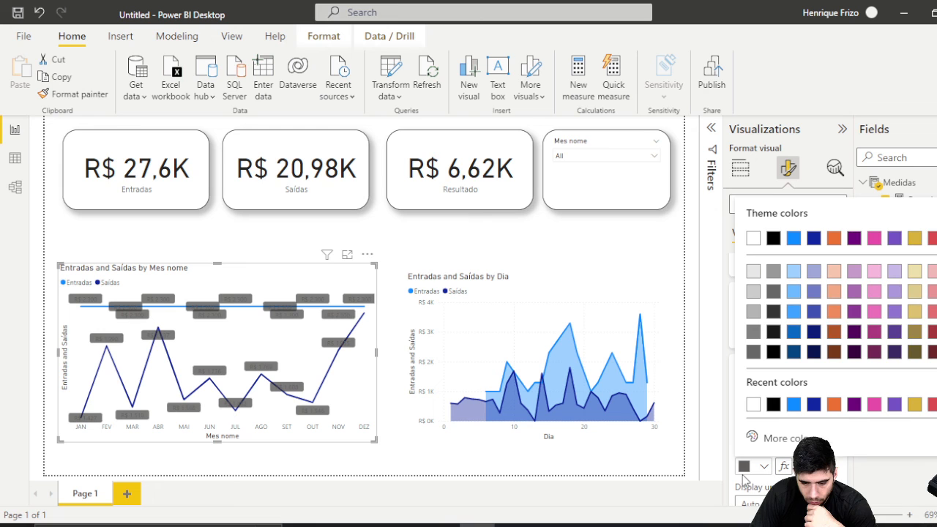
click(753, 240)
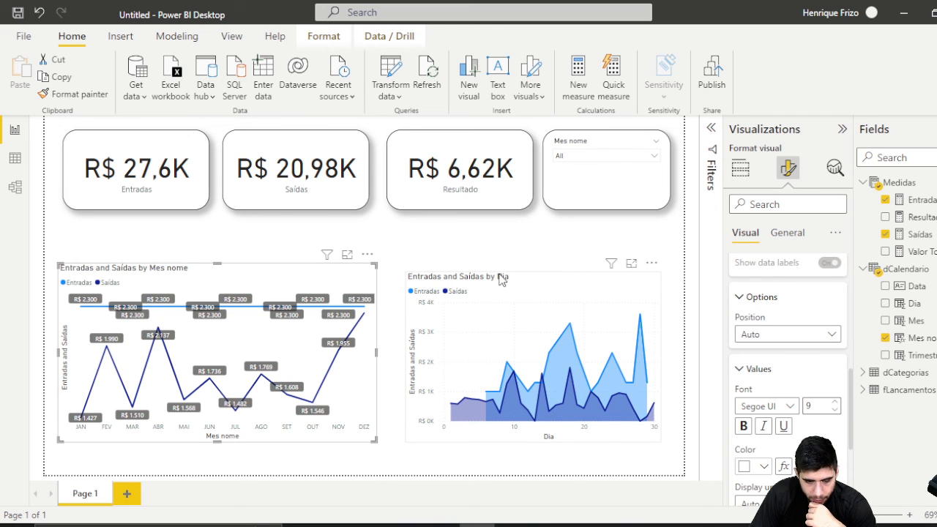
Move and enlarge the daily area chart so its edges line up with the monthly line chart and the Mes nome slicer
mouse_move(501, 278)
mouse_down()
mouse_move(498, 267)
mouse_move(483, 268)
mouse_move(490, 272)
mouse_up()
drag(650, 434, 669, 442)
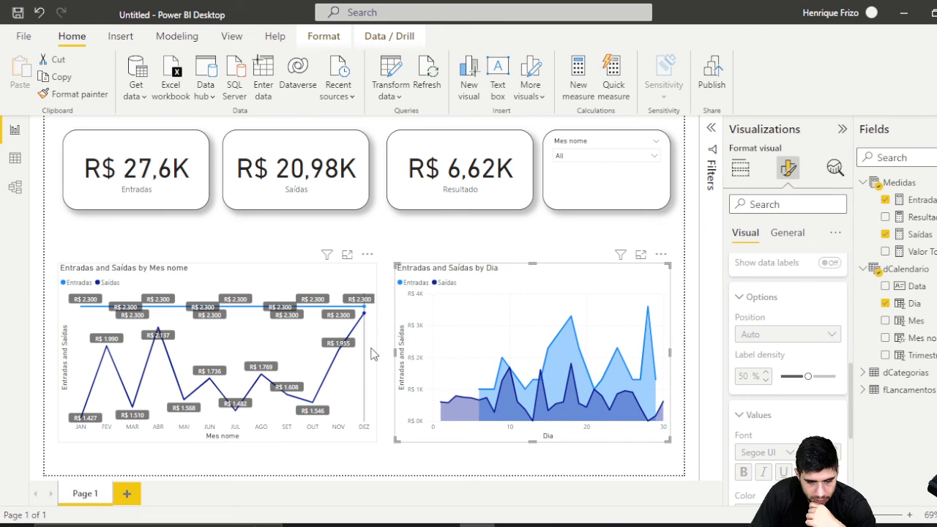
Change the monthly line chart's title text to "Entradas e Saídas por mês"
click(379, 362)
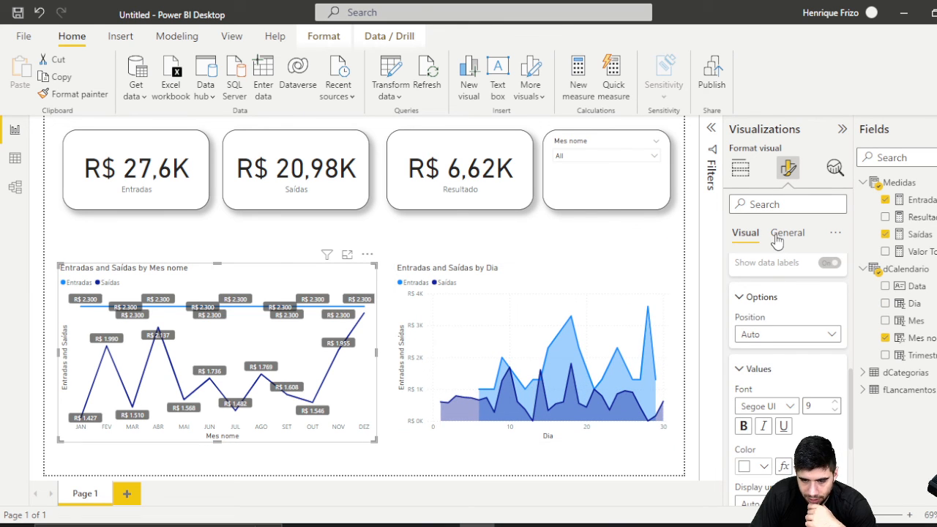
scroll(765, 292, up, 10)
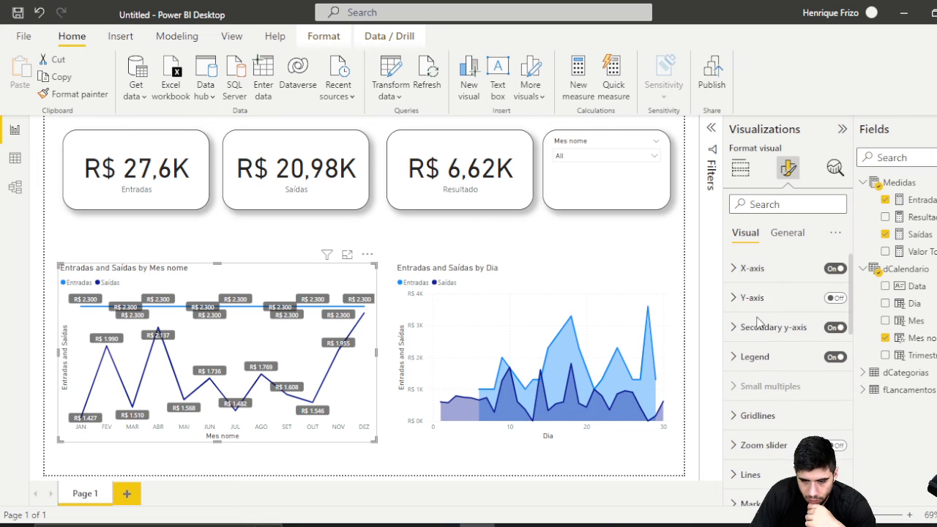
click(788, 233)
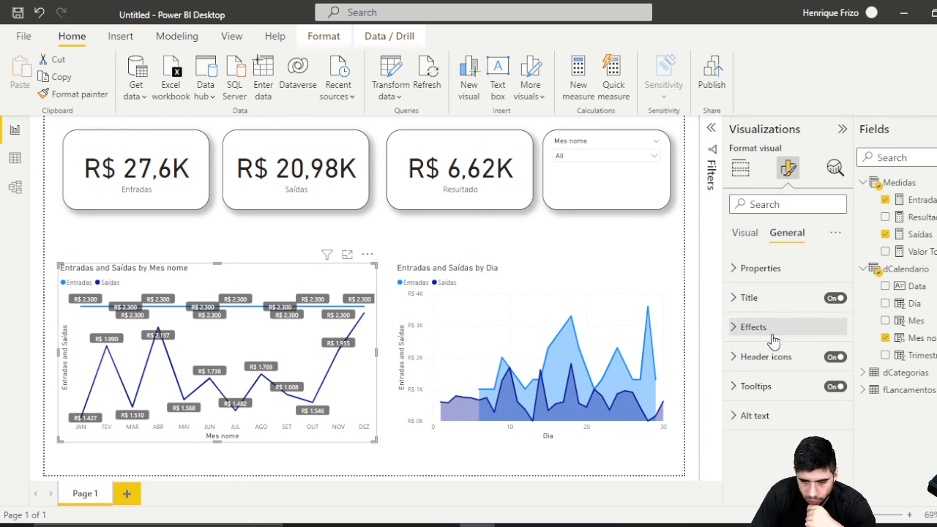
click(756, 300)
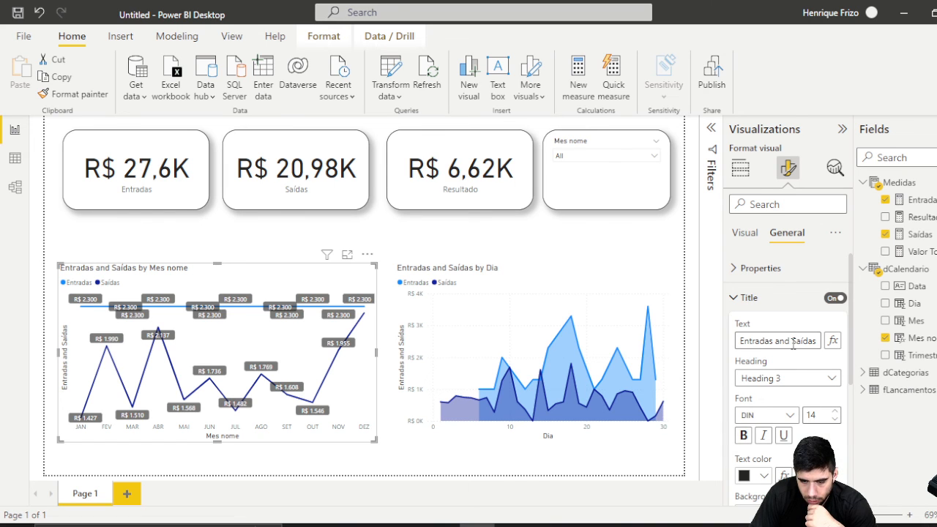
triple_click(783, 342)
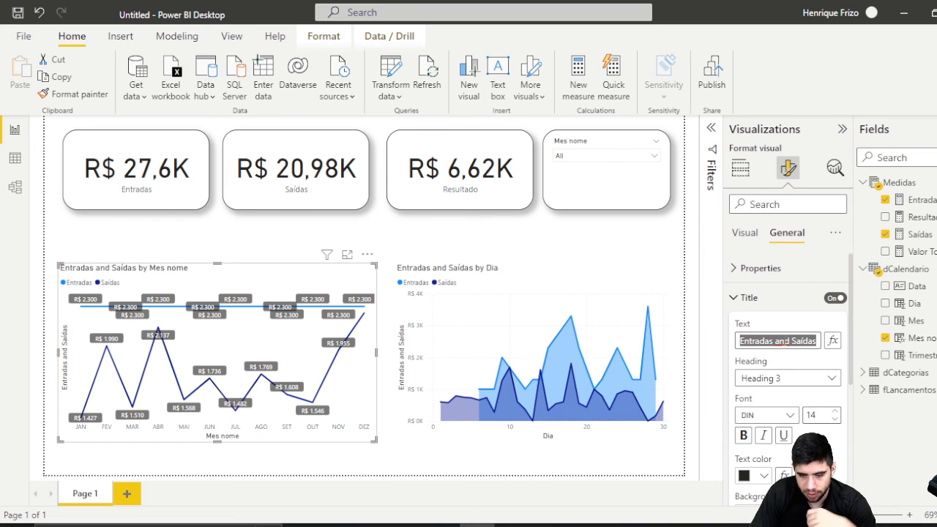
text(Entradas)
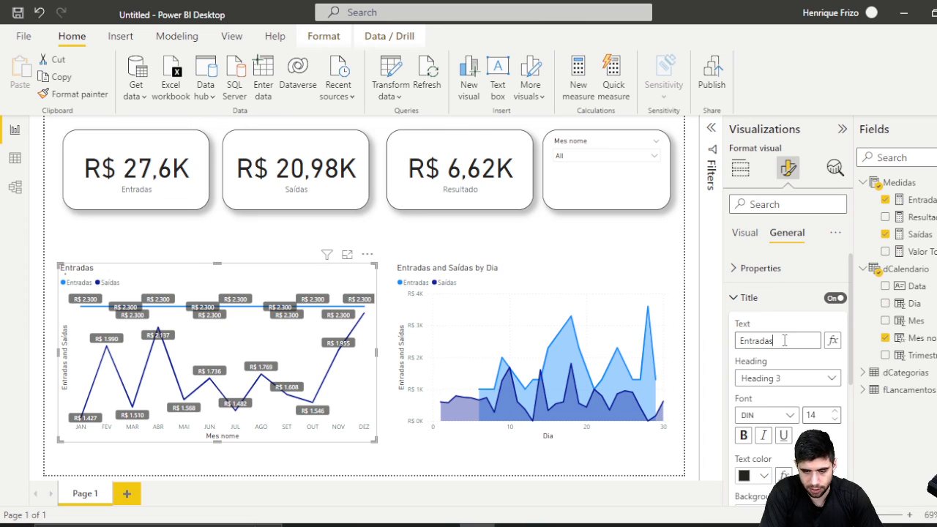
text( e Saídas por me)
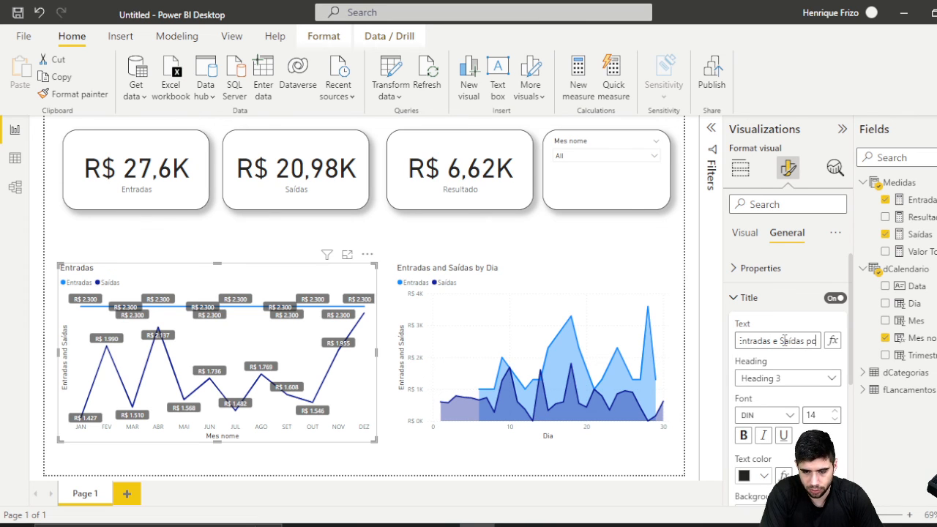
text(s)
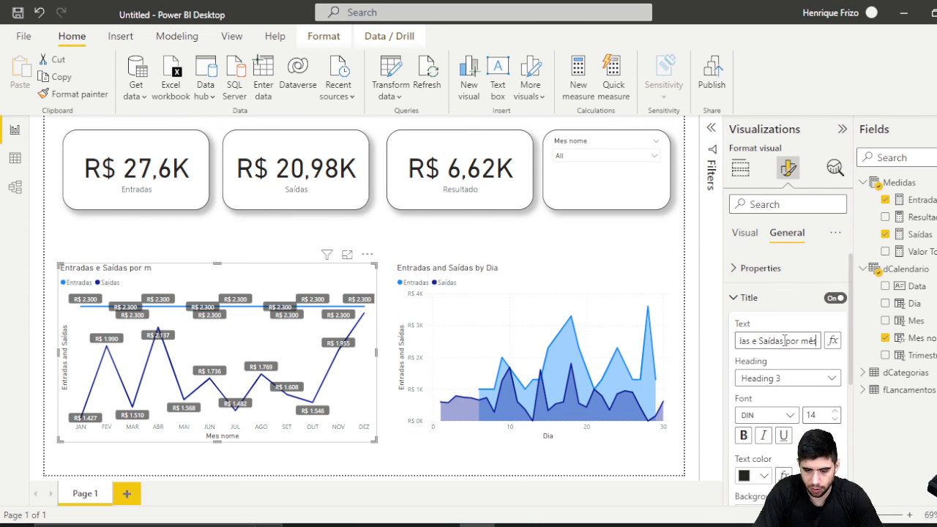
Center the monthly line chart's title horizontally and make it bold
scroll(765, 401, down, 2)
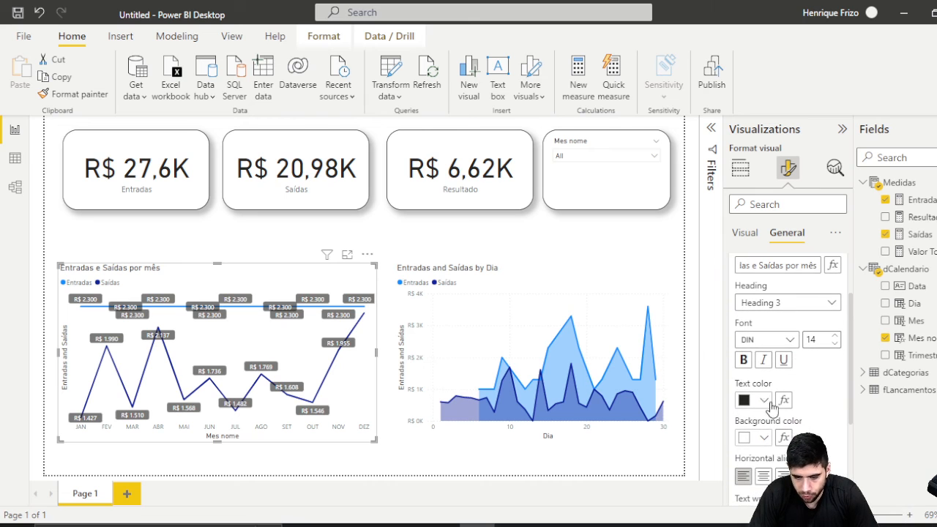
click(763, 477)
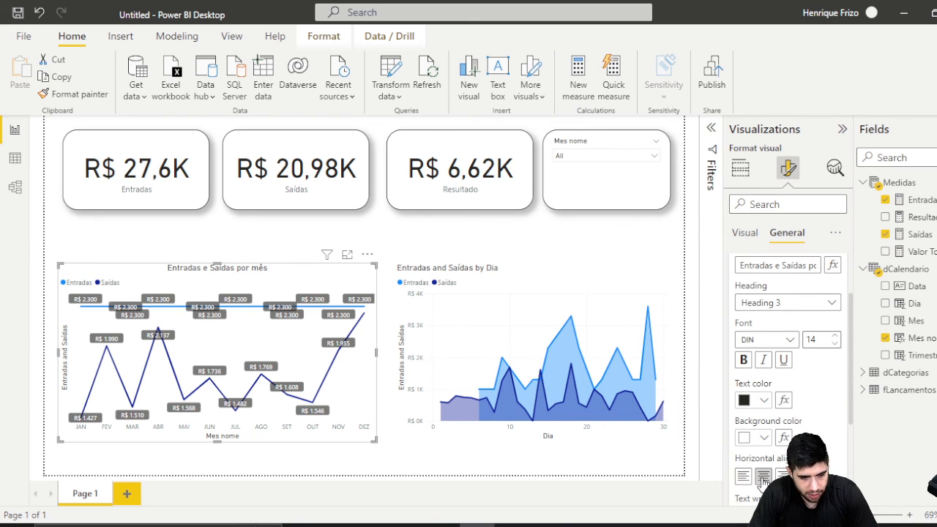
click(744, 360)
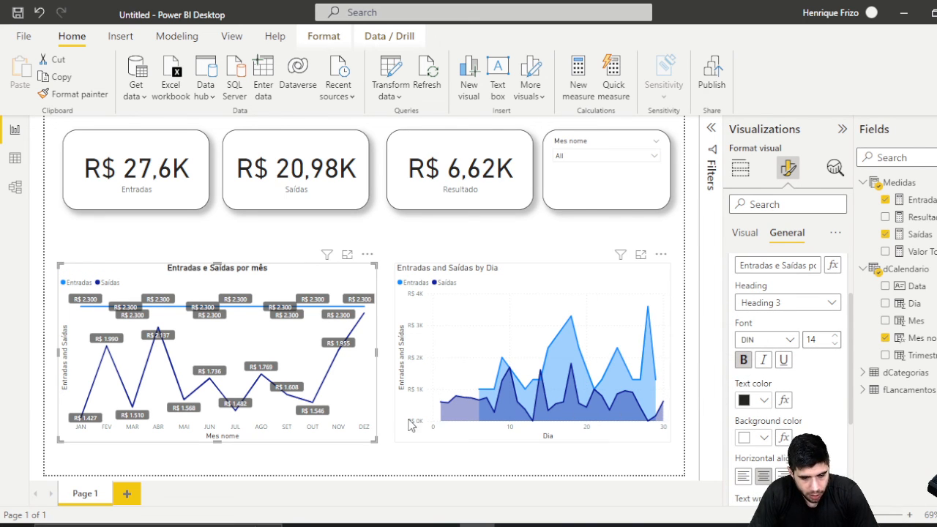
scroll(796, 285, up, 2)
click(743, 306)
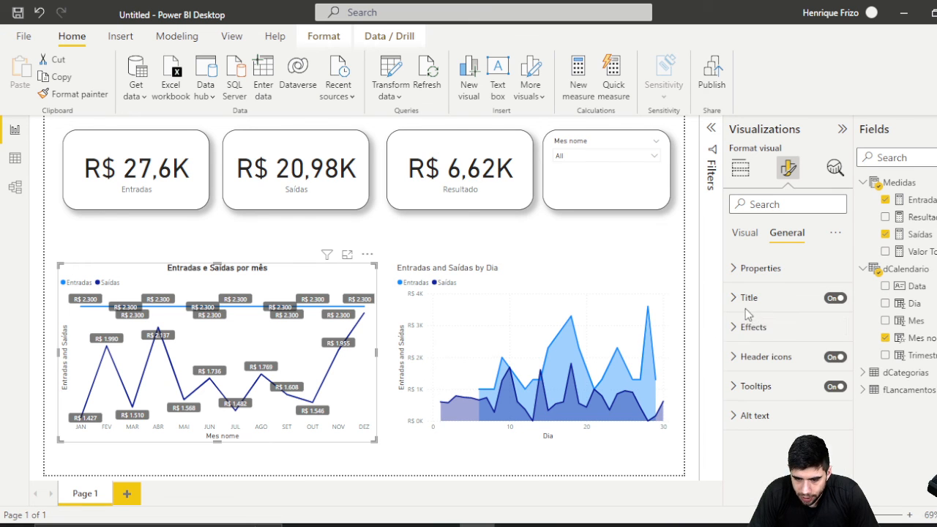
Turn on a black visual border for the monthly line chart with rounded corners of 30 px
click(754, 330)
scroll(762, 344, down, 3)
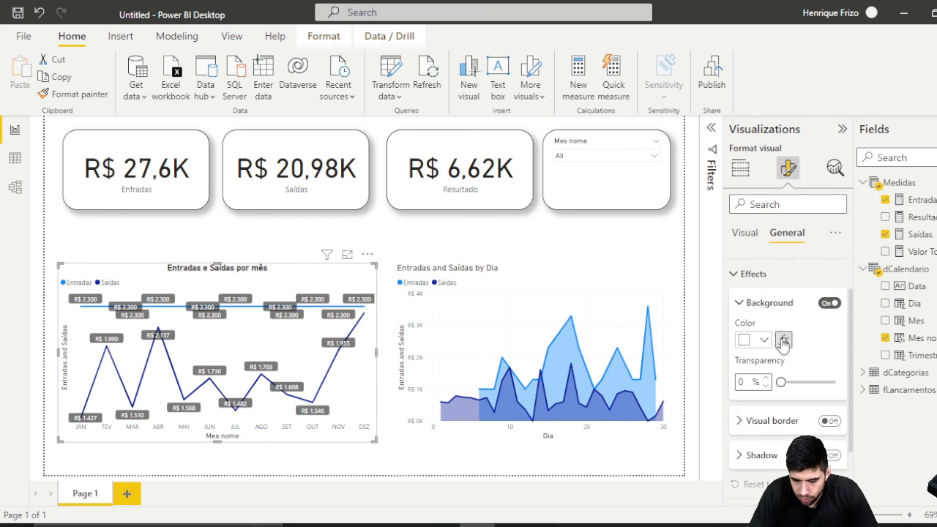
click(779, 362)
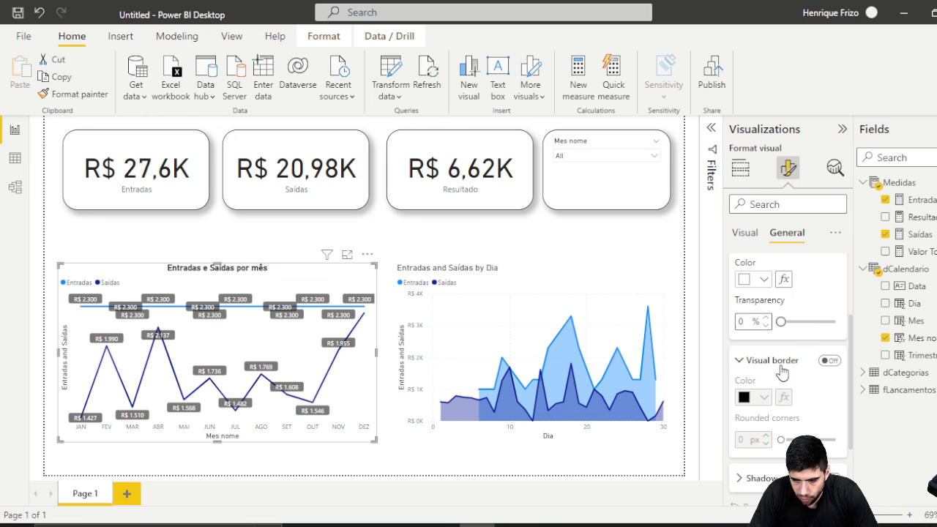
click(829, 362)
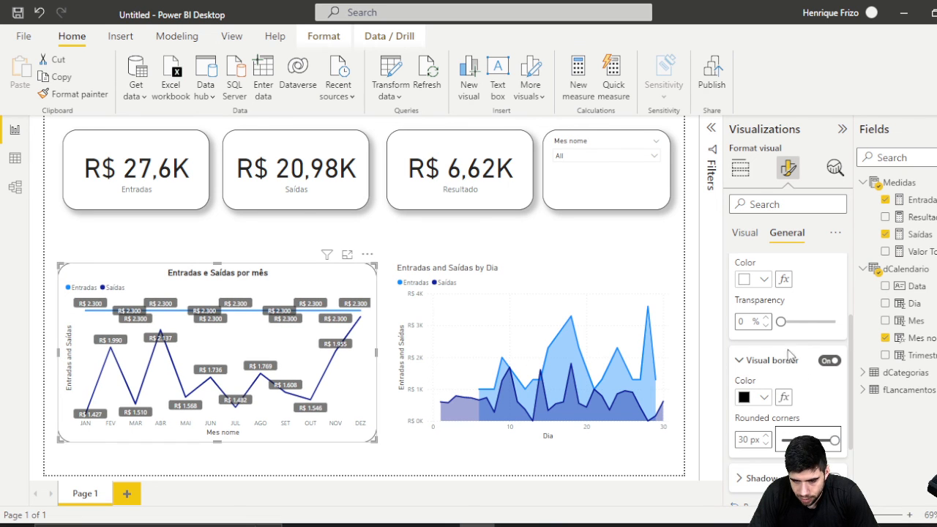
scroll(765, 322, up, 3)
click(749, 319)
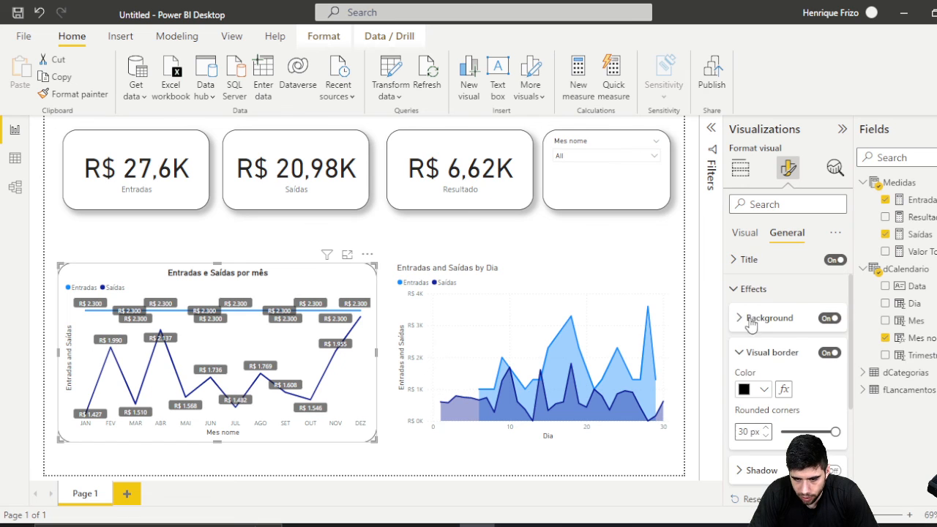
click(747, 290)
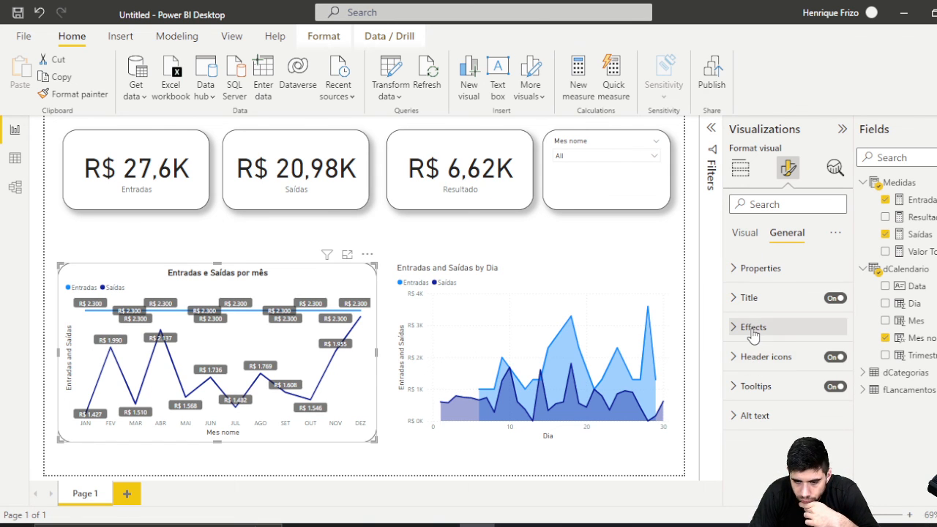
Turn on the shadow effect for the monthly line chart and deselect it to check its outline
click(754, 335)
scroll(757, 355, down, 3)
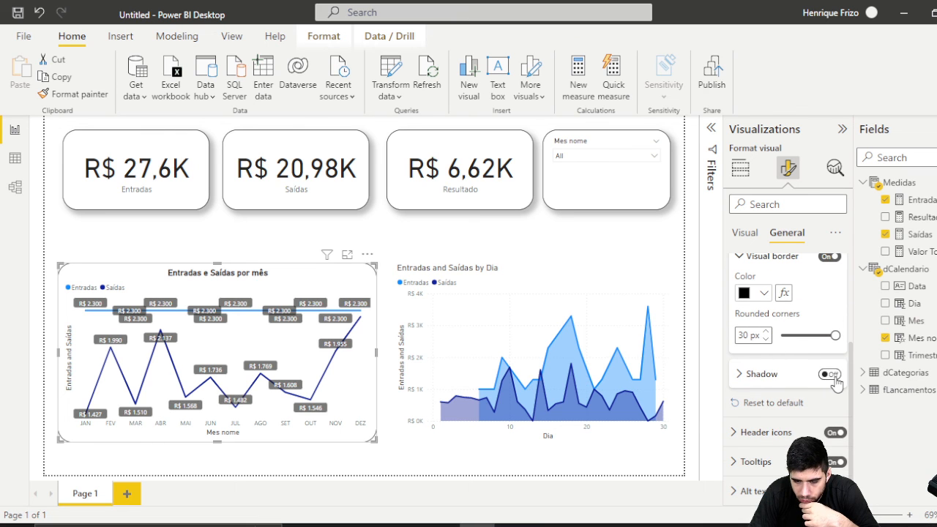
click(832, 375)
click(563, 469)
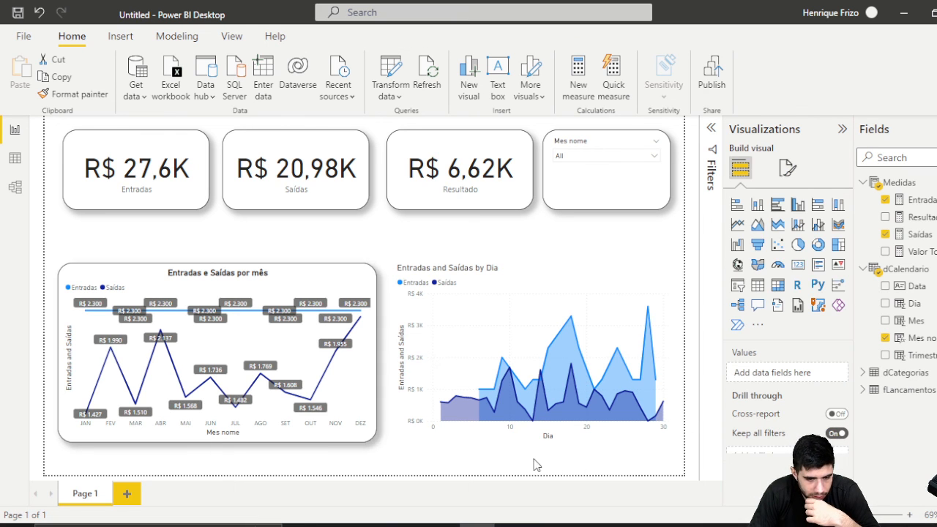
Copy the monthly line chart's formatting onto the daily area chart with Format painter
click(357, 366)
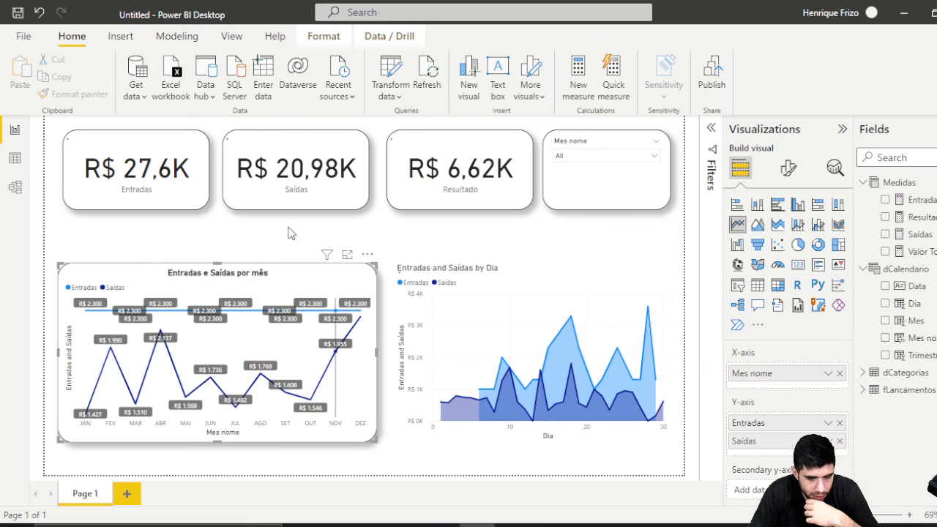
click(74, 94)
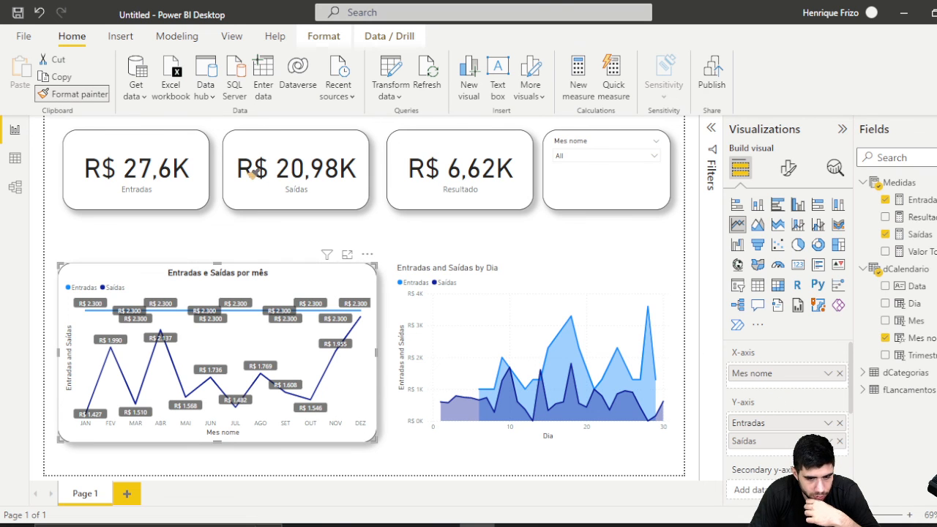
click(523, 278)
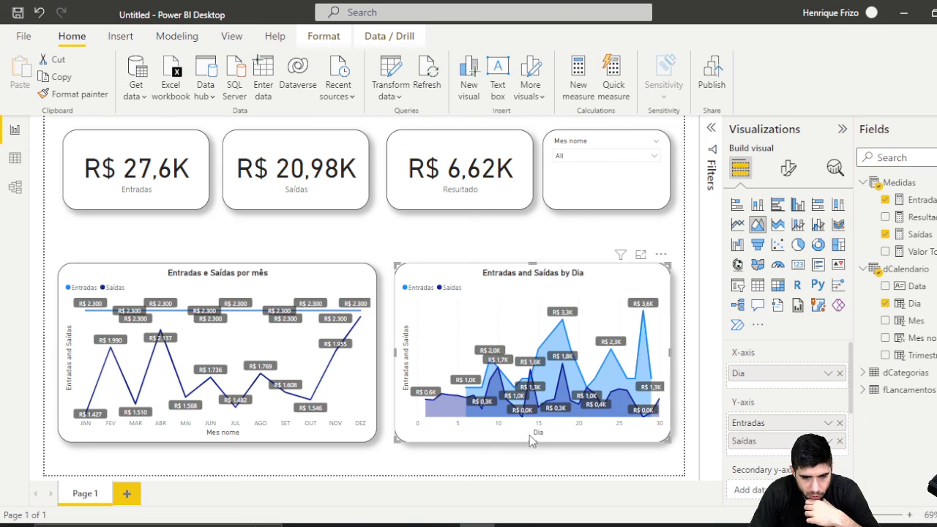
Change the daily area chart's title text to "Entradas e Saídas por dia" and deselect the chart
click(788, 168)
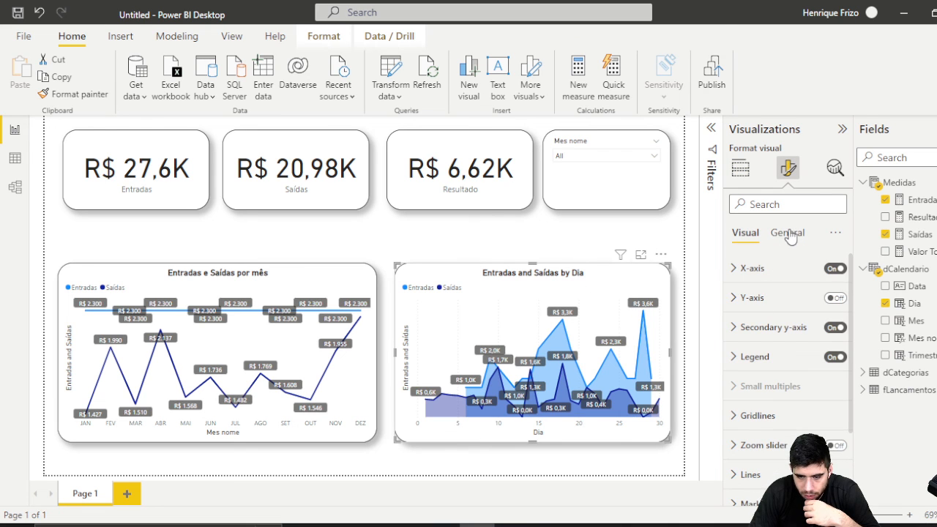
click(788, 233)
click(738, 307)
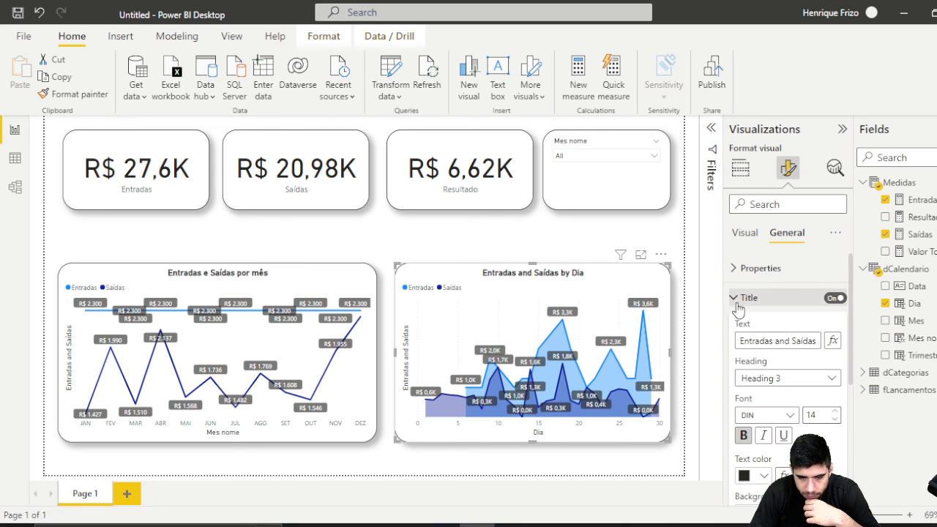
triple_click(782, 341)
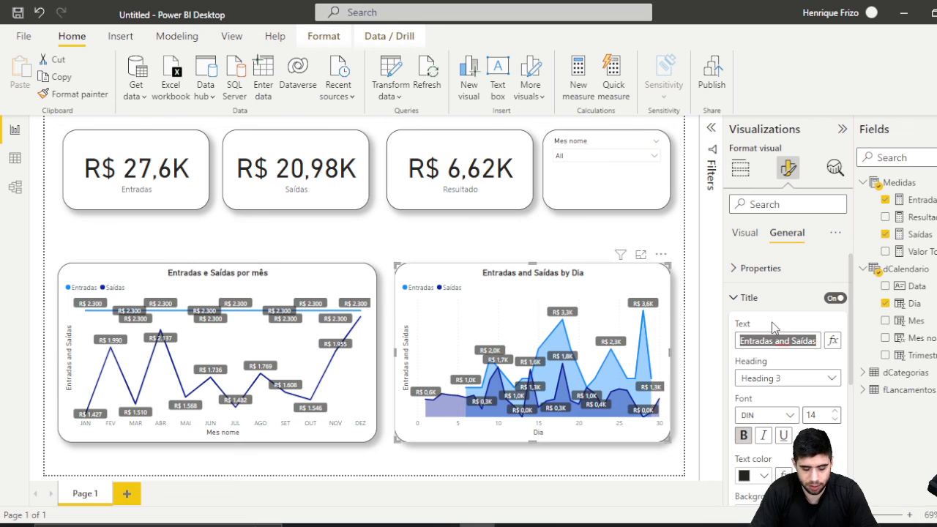
text(Entradas e Saídas por dia)
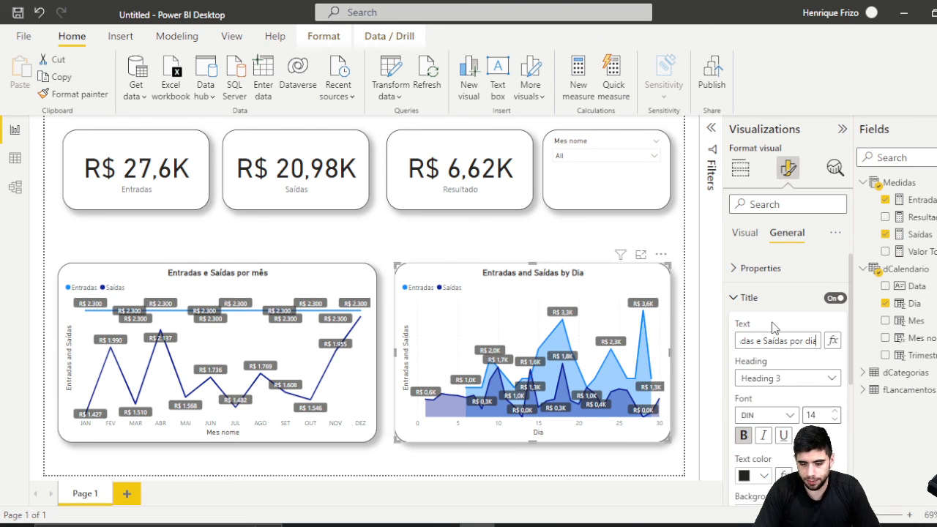
click(778, 317)
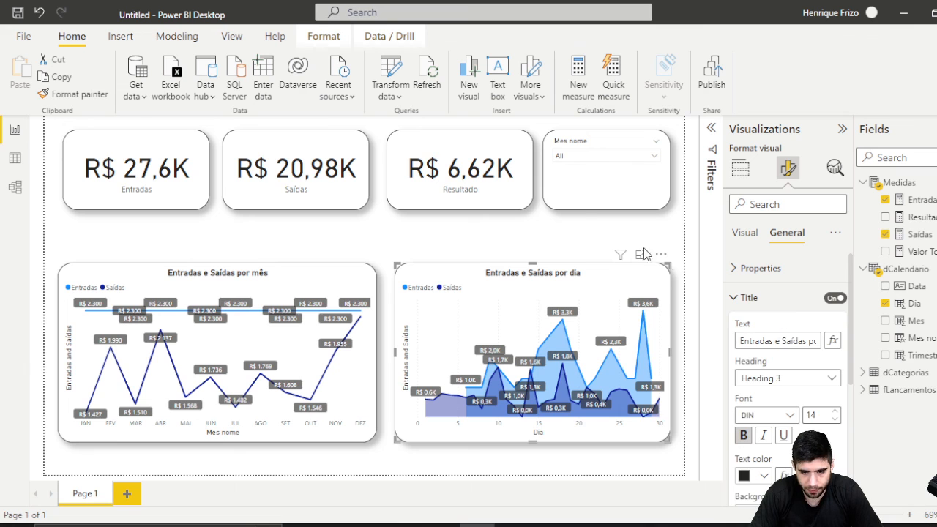
click(569, 226)
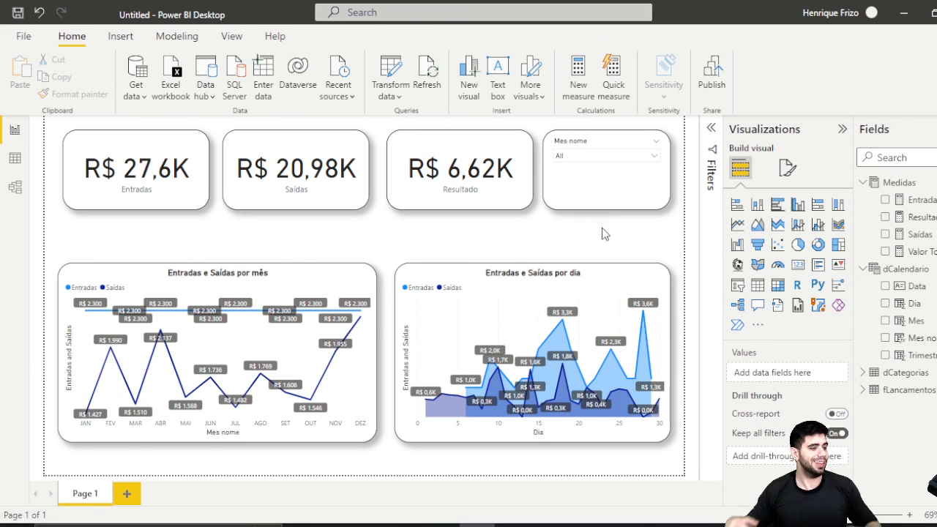